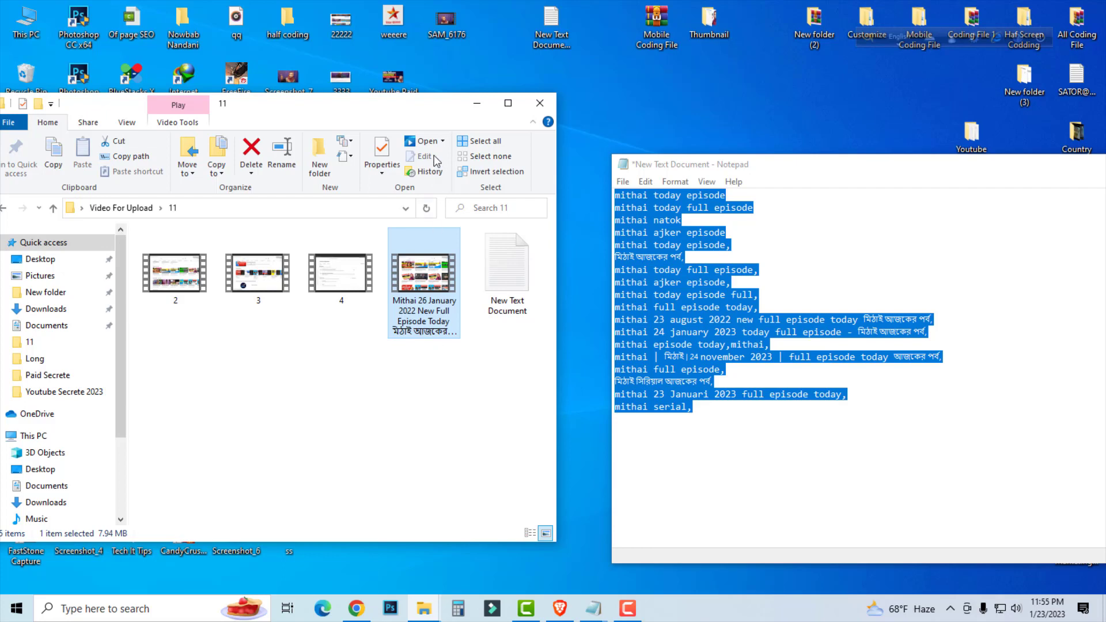
Reposition the folder 11 window beside the Notepad window so that both are fully visible.
{"action": "left_click_drag", "start_coordinate": [420, 102], "coordinate": [476, 134]}
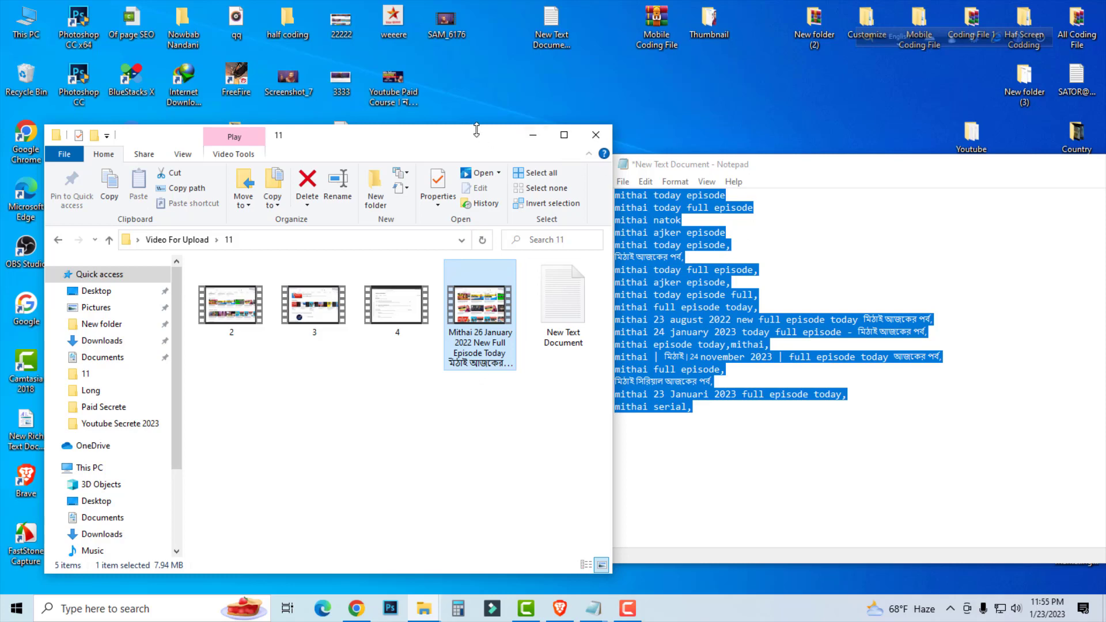
{"action": "left_click_drag", "start_coordinate": [457, 144], "coordinate": [470, 168]}
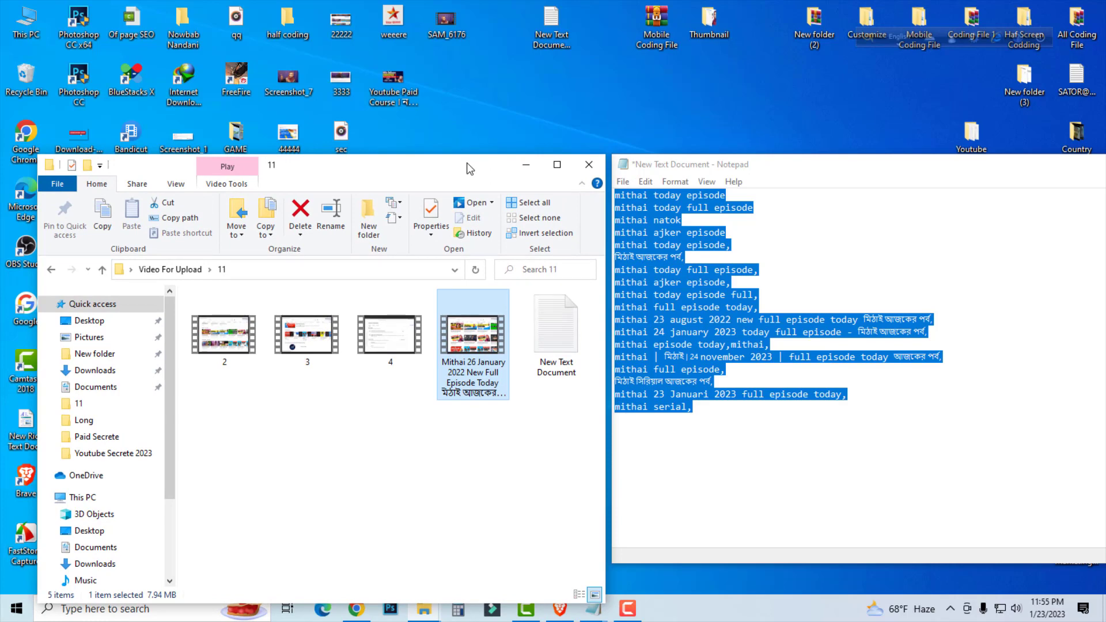
{"action": "left_click_drag", "start_coordinate": [445, 167], "coordinate": [420, 141]}
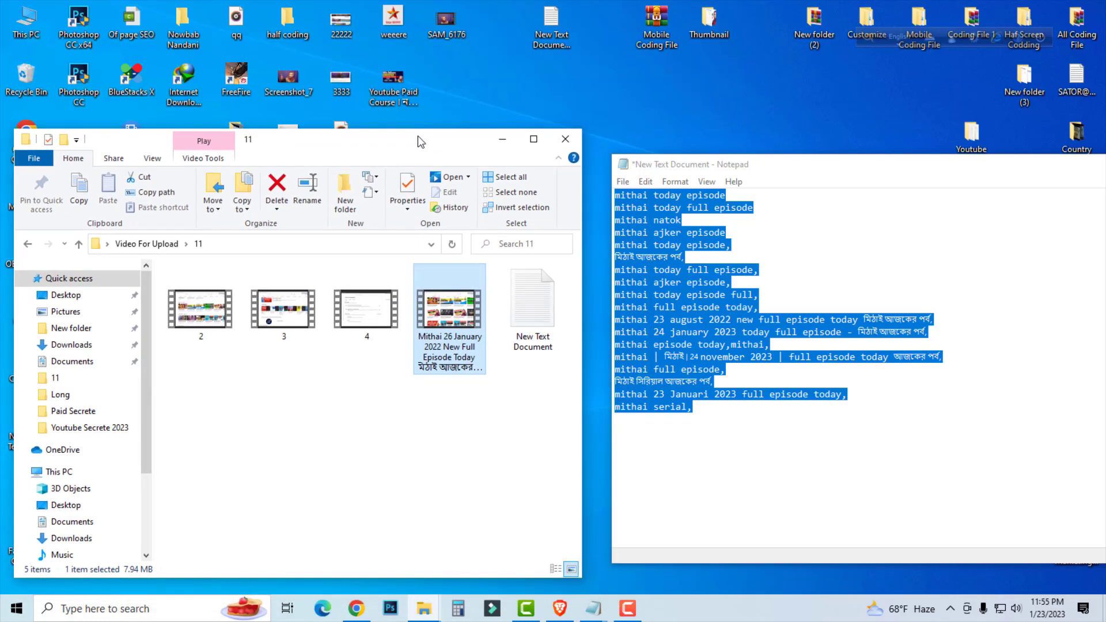
Switch to YouTube Studio in Brave, go to the channel's own page and start a new video upload.
{"action": "left_click", "coordinate": [357, 609]}
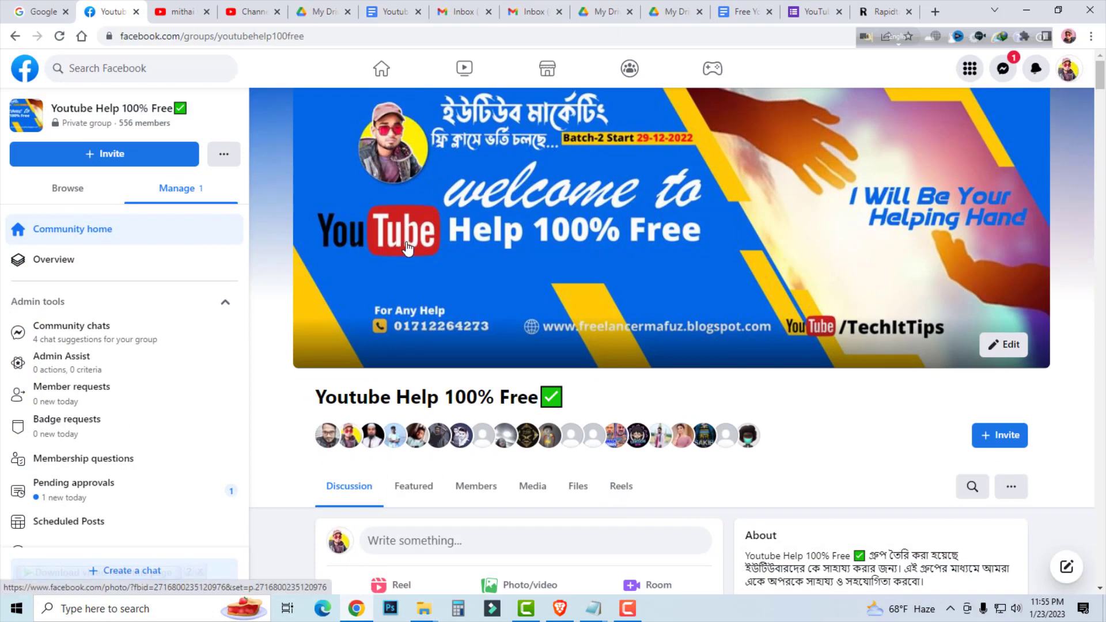
{"action": "left_click", "coordinate": [560, 609]}
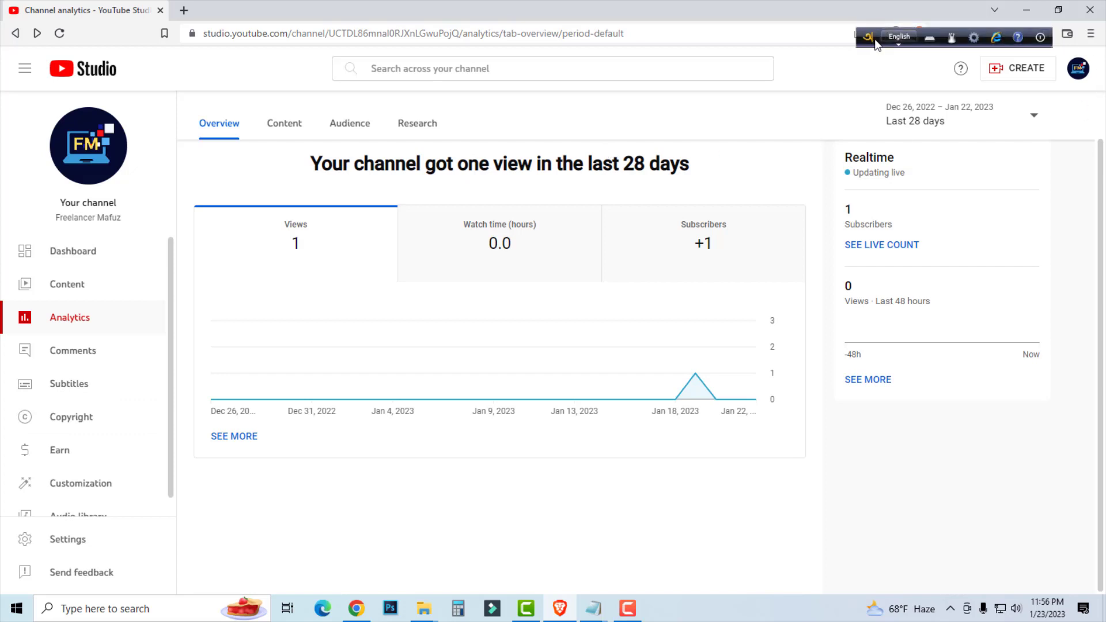
{"action": "left_click_drag", "start_coordinate": [869, 40], "coordinate": [871, 40]}
{"action": "left_click", "coordinate": [1078, 68]}
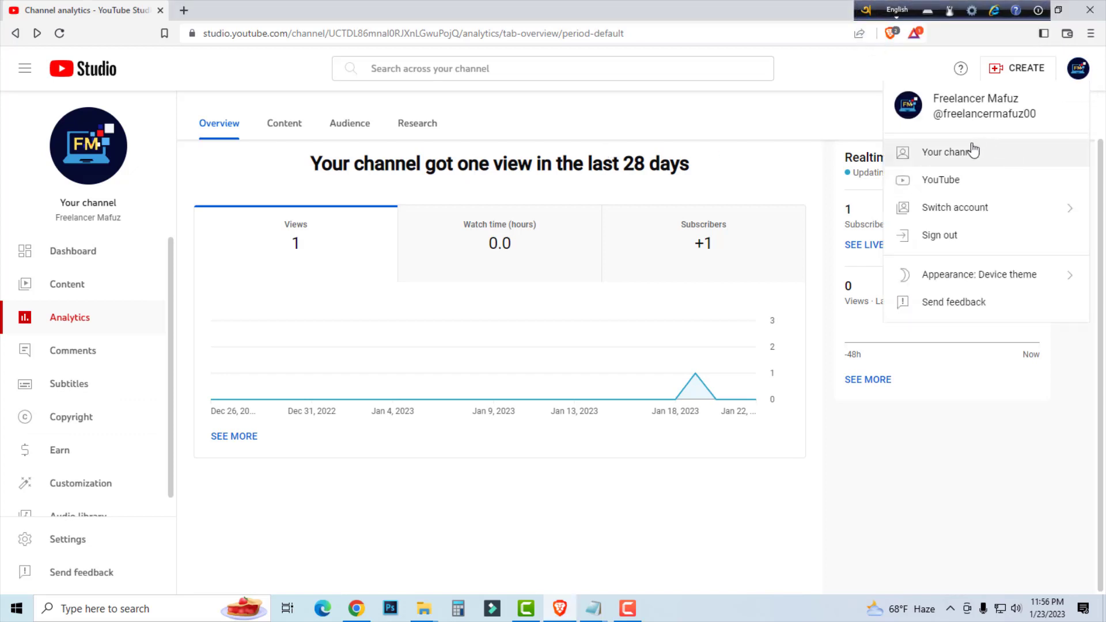
{"action": "left_click", "coordinate": [960, 152]}
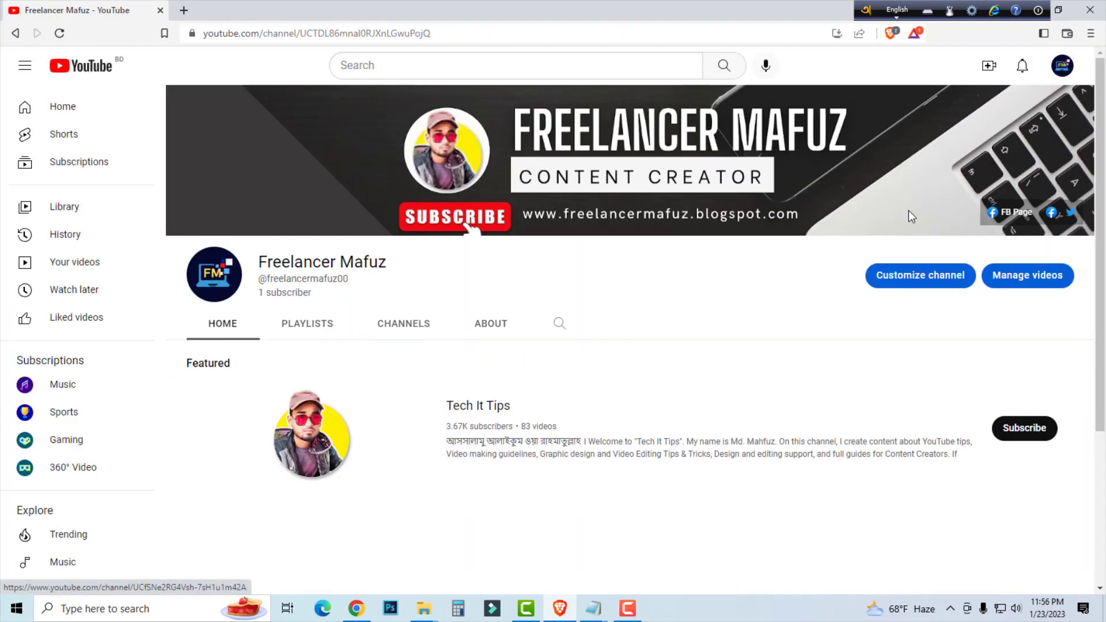
{"action": "left_click", "coordinate": [989, 68]}
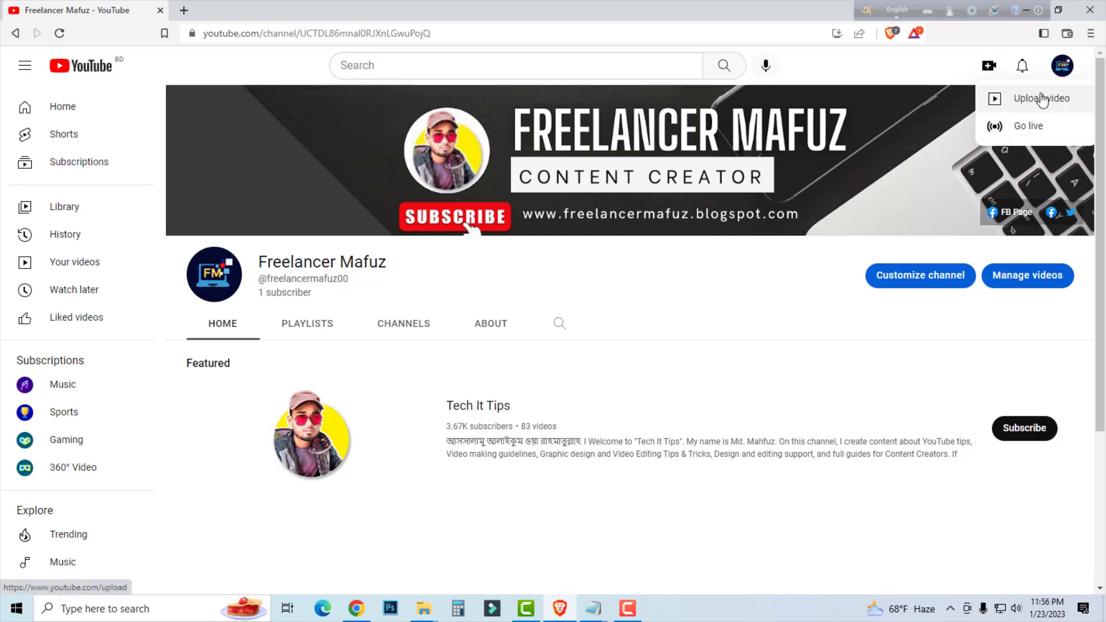
{"action": "left_click", "coordinate": [1039, 104]}
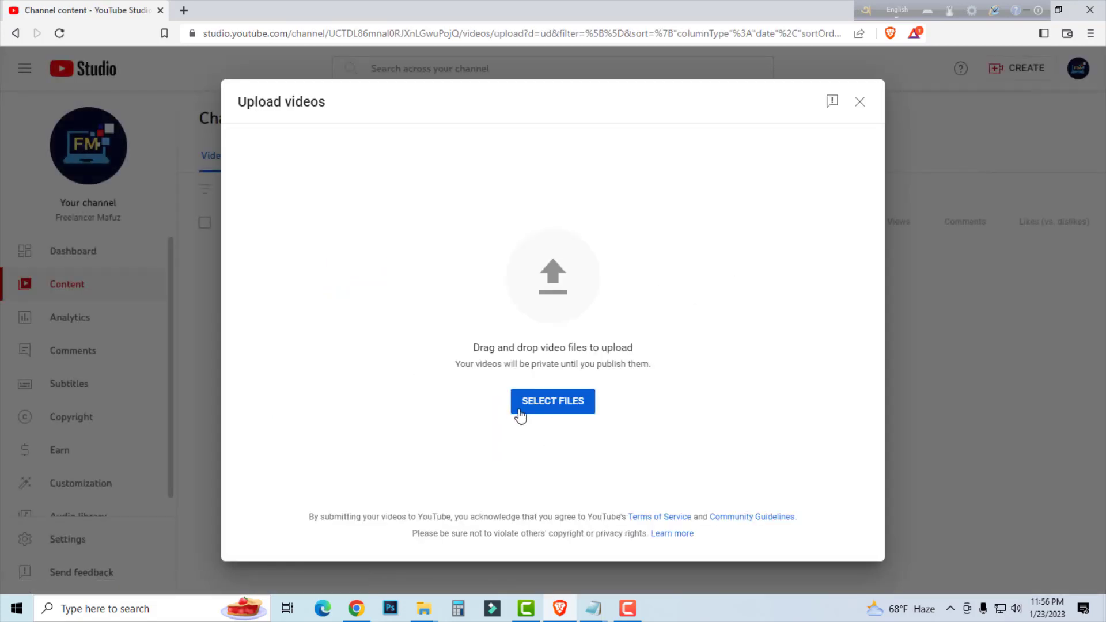
{"action": "left_click", "coordinate": [559, 406]}
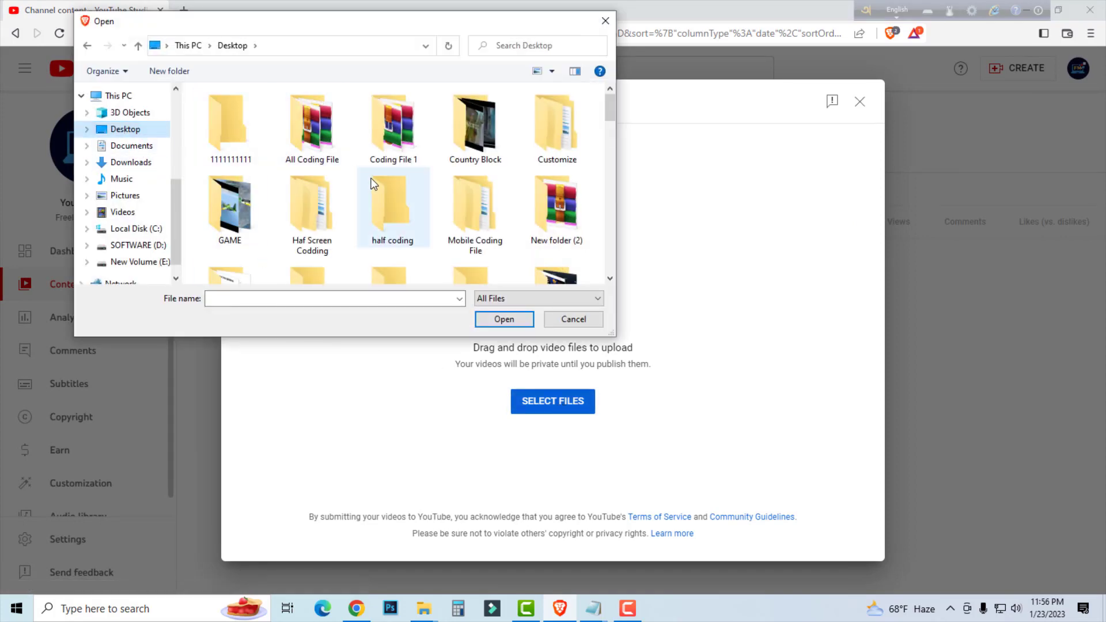
{"action": "double_click", "coordinate": [233, 132]}
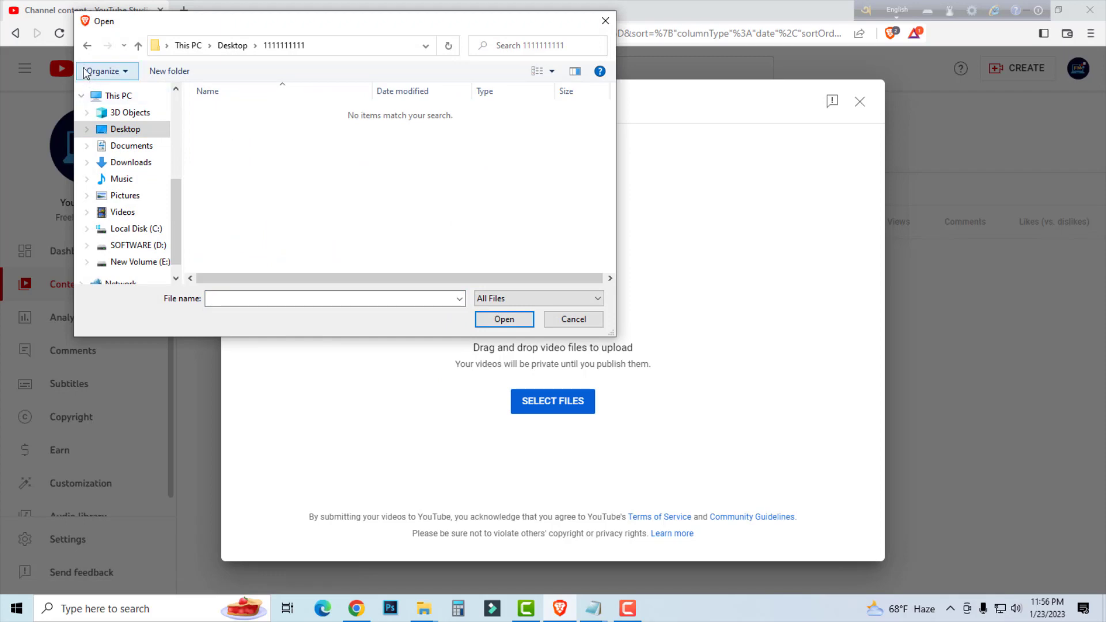
{"action": "left_click", "coordinate": [87, 46]}
{"action": "left_click", "coordinate": [606, 21]}
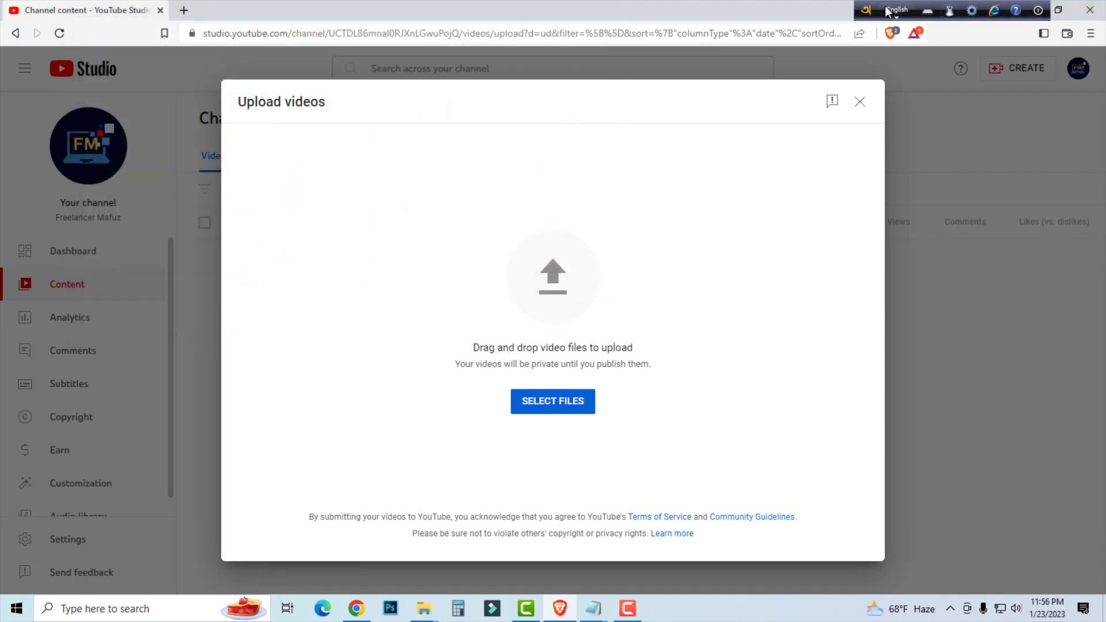
Upload the video file "Mithai 26 January 2022 New Full Episode Today মিঠাই আজকের পর্ব" from folder 11 to YouTube Studio.
{"action": "left_click_drag", "start_coordinate": [866, 11], "coordinate": [952, 113]}
{"action": "left_click", "coordinate": [1026, 10]}
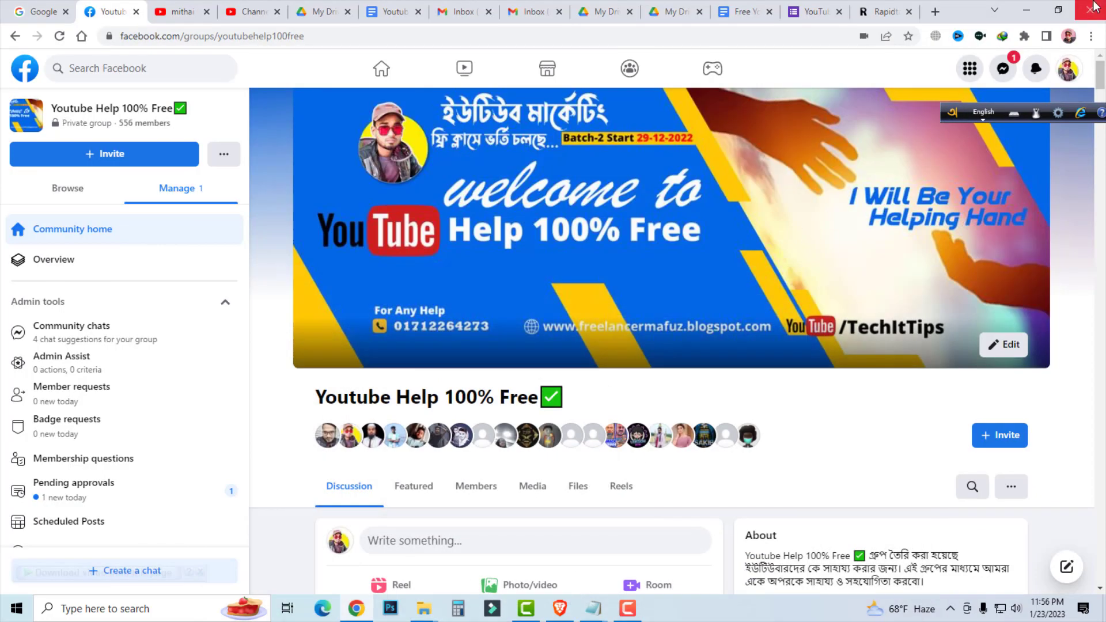
{"action": "left_click", "coordinate": [1080, 7]}
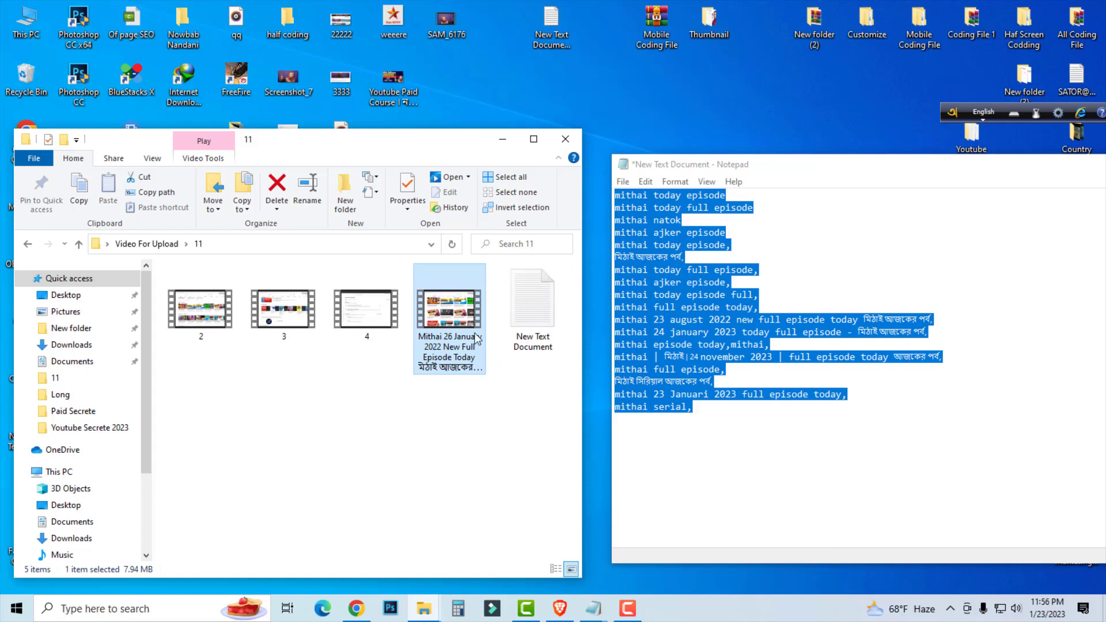
{"action": "left_click_drag", "start_coordinate": [458, 314], "coordinate": [570, 369]}
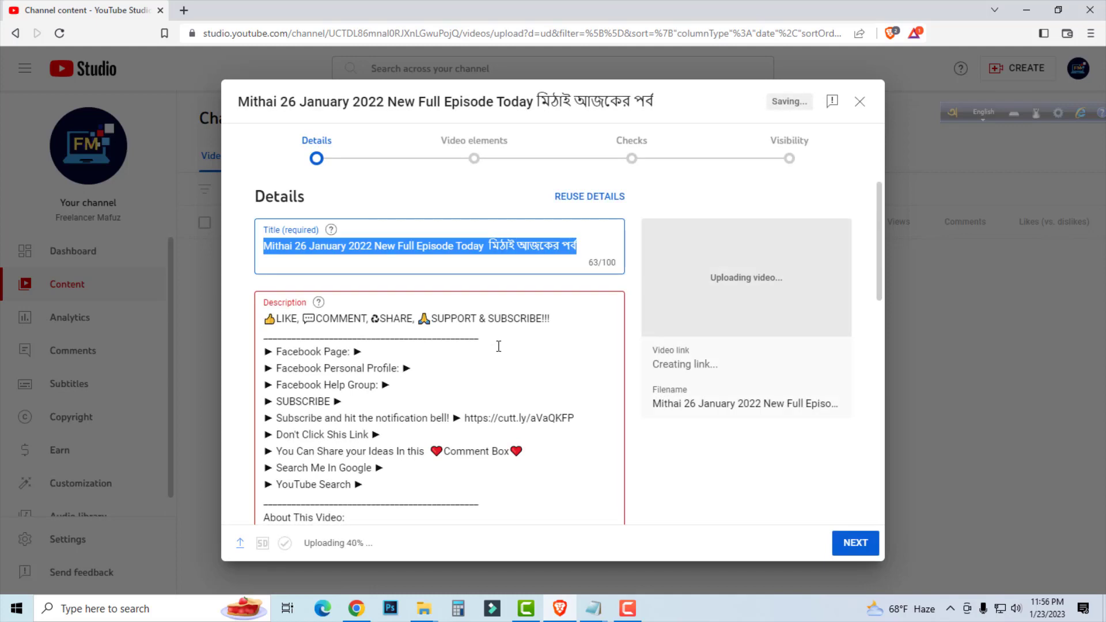
Compare the uploaded video's title with its filename in the upload details.
{"action": "left_click", "coordinate": [583, 248]}
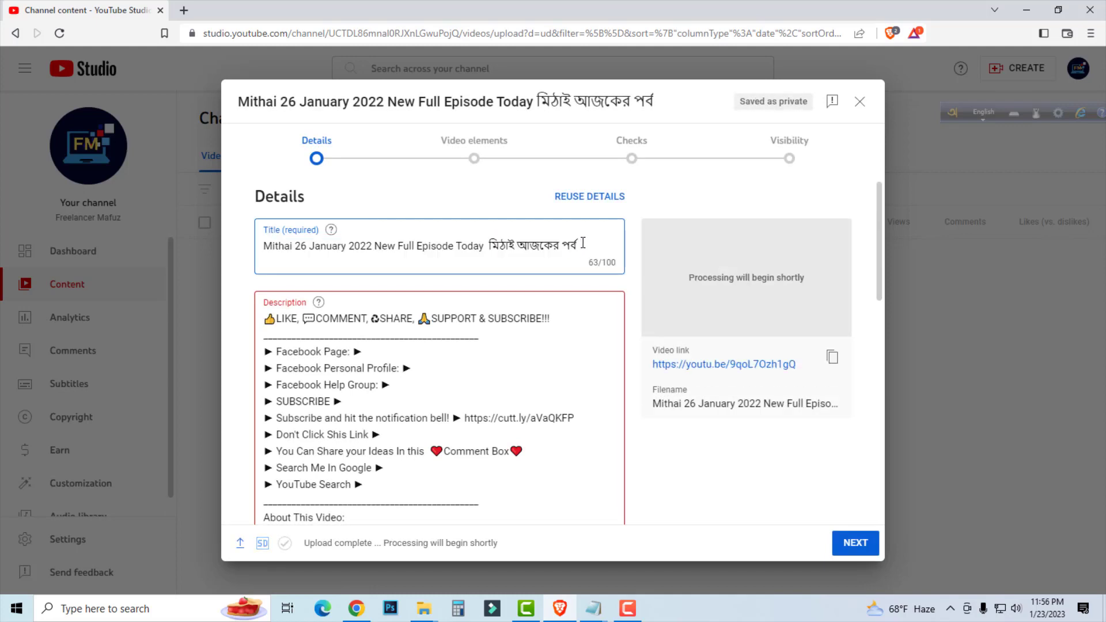
{"action": "left_click_drag", "start_coordinate": [583, 243], "coordinate": [257, 246]}
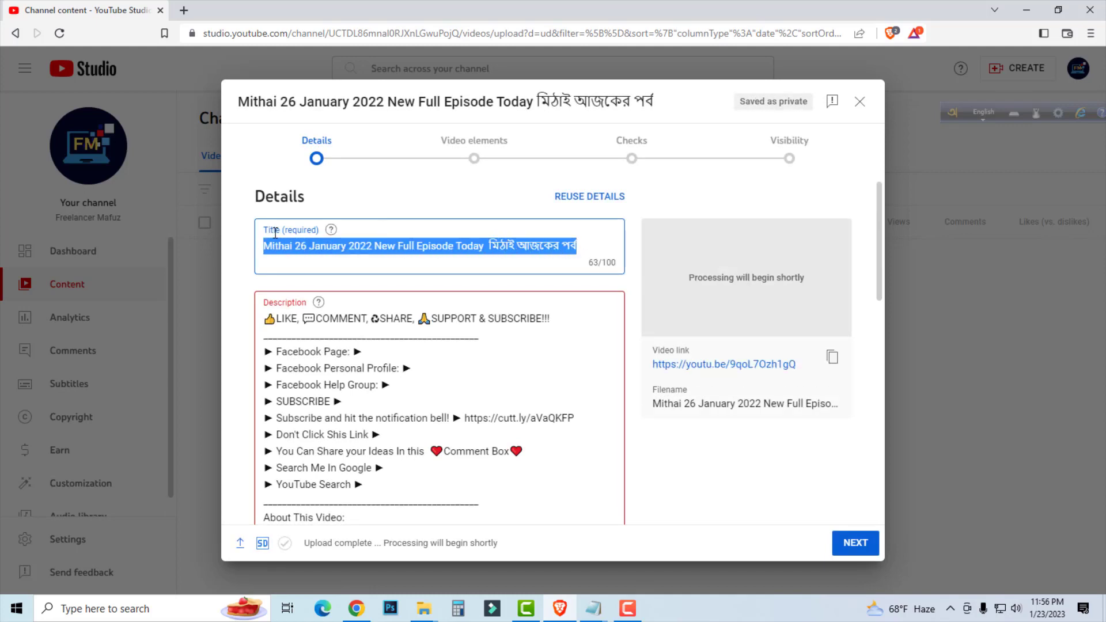
{"action": "left_click", "coordinate": [571, 245]}
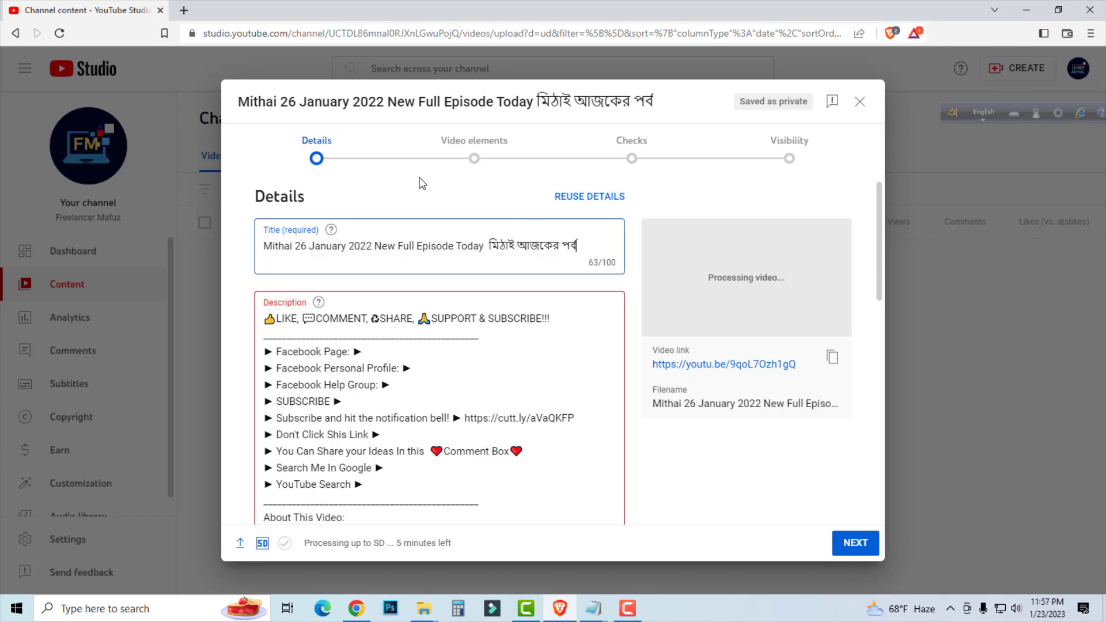
{"action": "left_click_drag", "start_coordinate": [582, 246], "coordinate": [260, 258]}
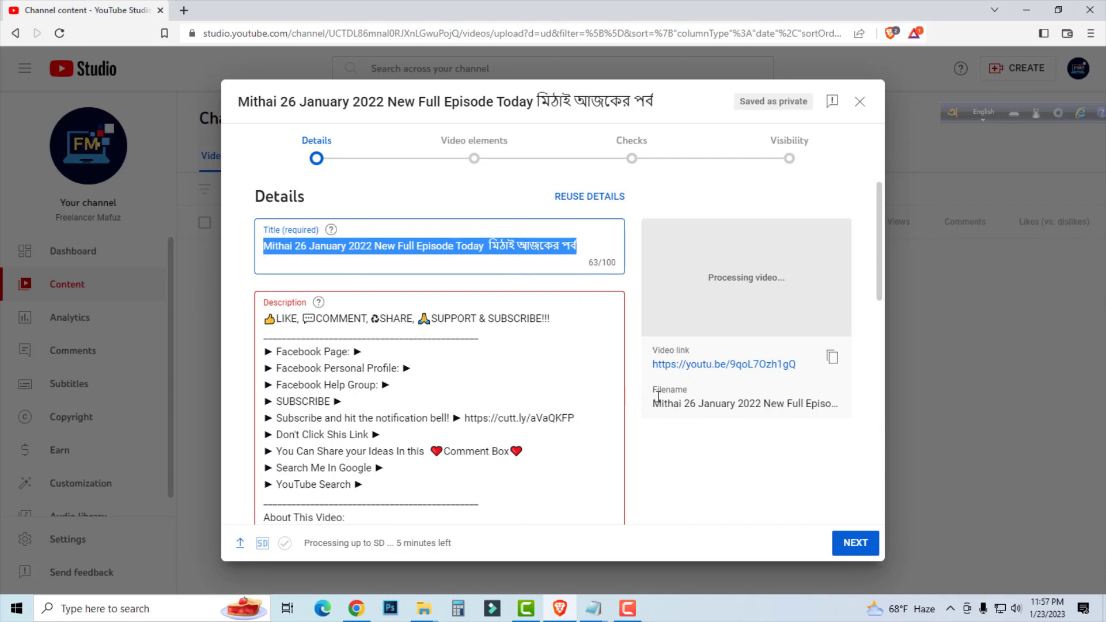
{"action": "left_click_drag", "start_coordinate": [693, 391], "coordinate": [846, 403]}
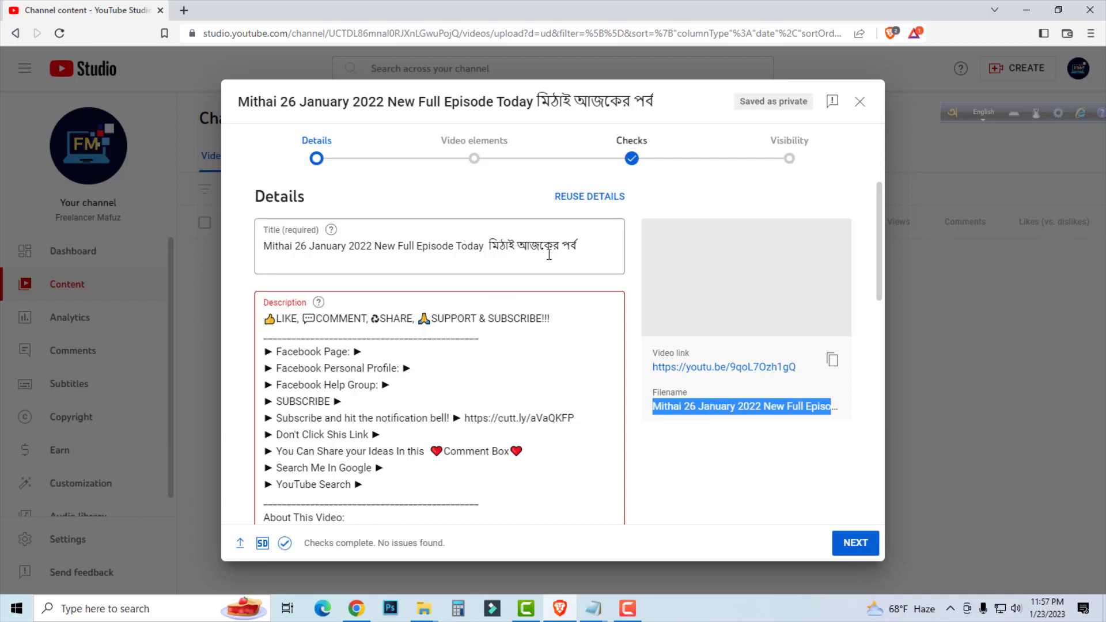
{"action": "left_click_drag", "start_coordinate": [578, 247], "coordinate": [265, 245]}
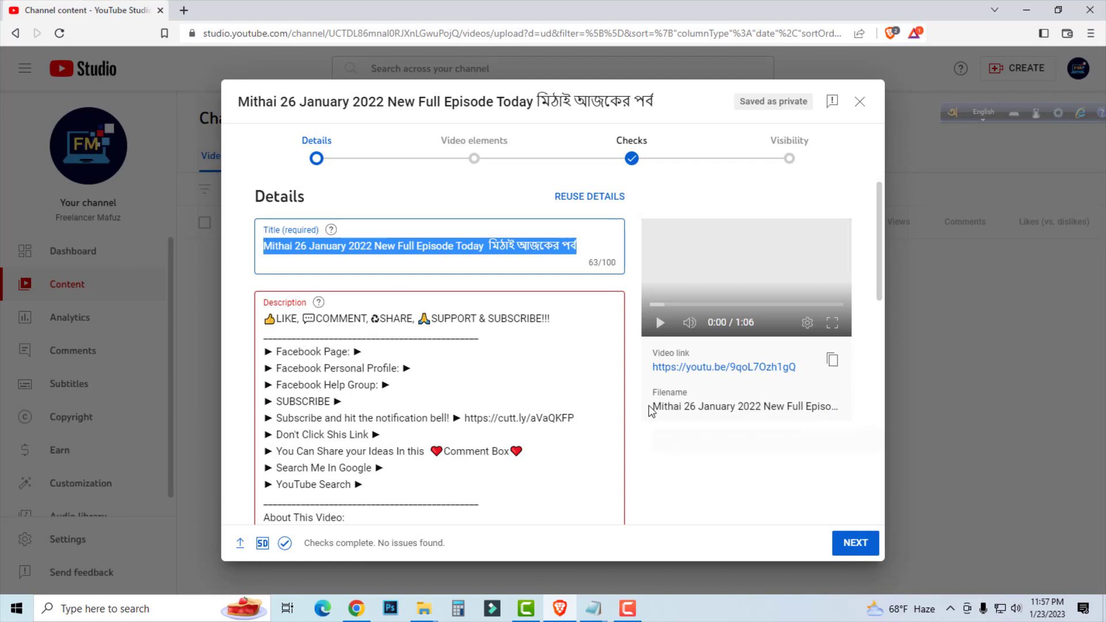
{"action": "left_click_drag", "start_coordinate": [656, 407], "coordinate": [846, 410]}
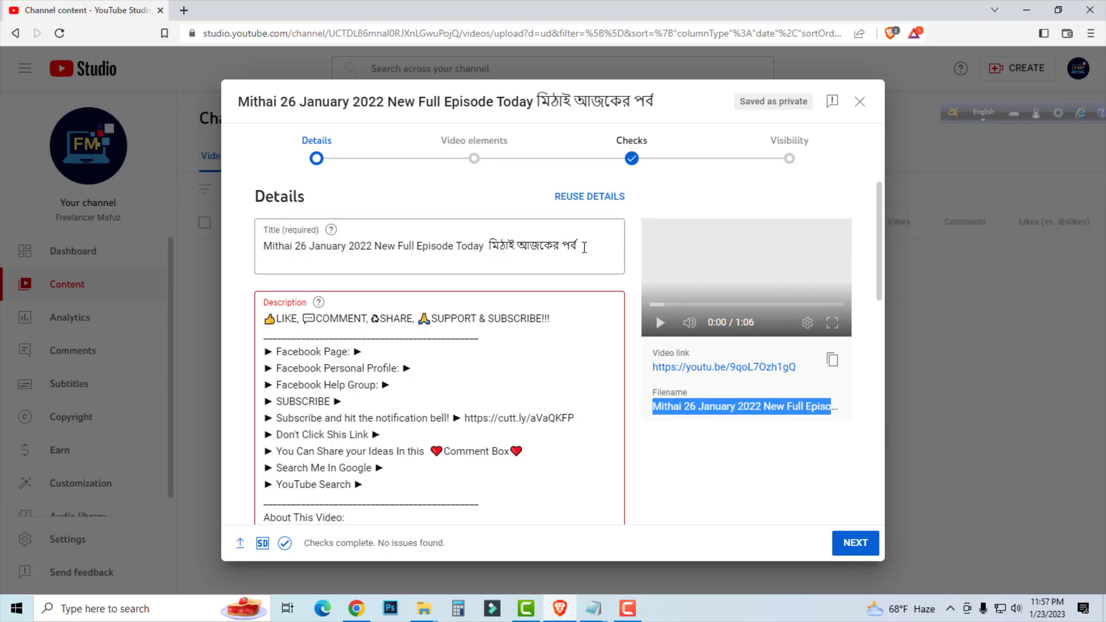
{"action": "left_click_drag", "start_coordinate": [584, 248], "coordinate": [253, 248]}
{"action": "left_click", "coordinate": [661, 435]}
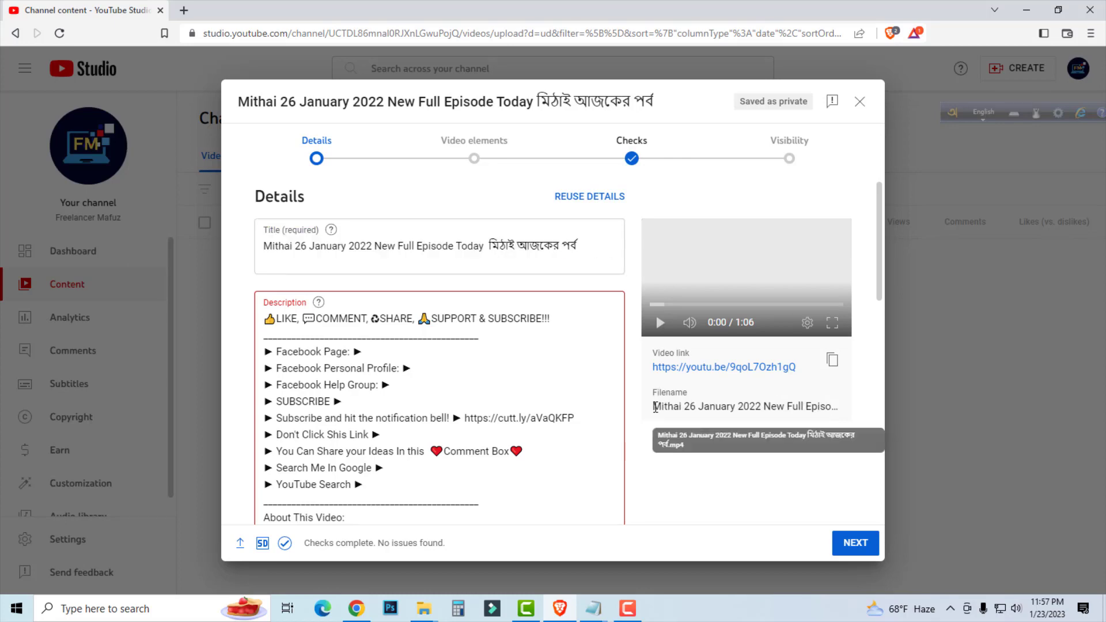
{"action": "left_click_drag", "start_coordinate": [653, 406], "coordinate": [856, 422]}
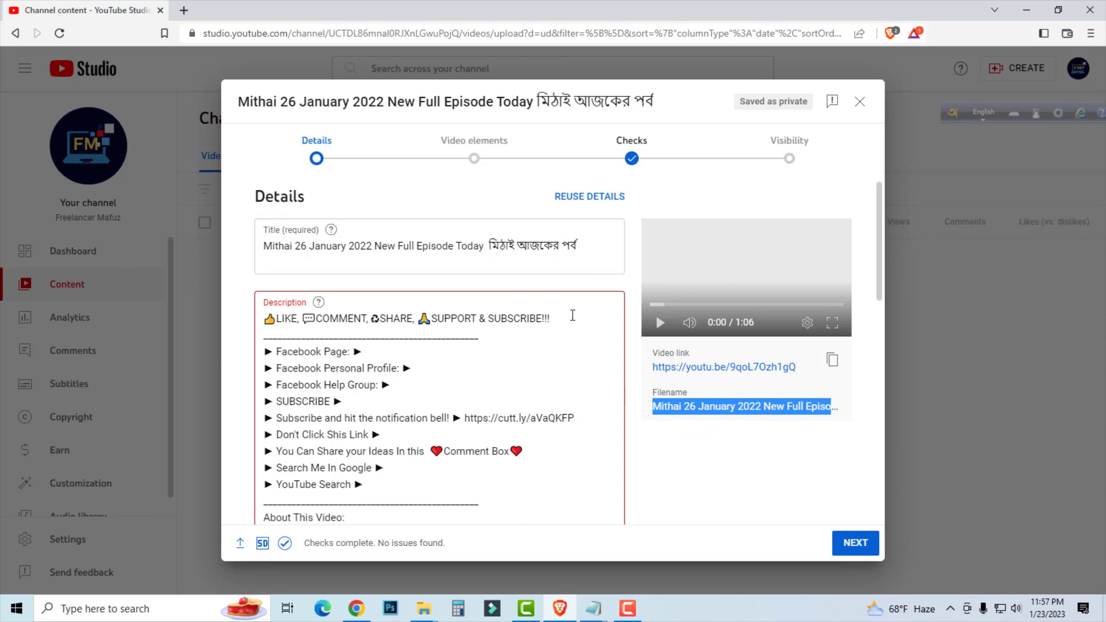
{"action": "left_click", "coordinate": [582, 244]}
{"action": "left_click_drag", "start_coordinate": [582, 243], "coordinate": [218, 252]}
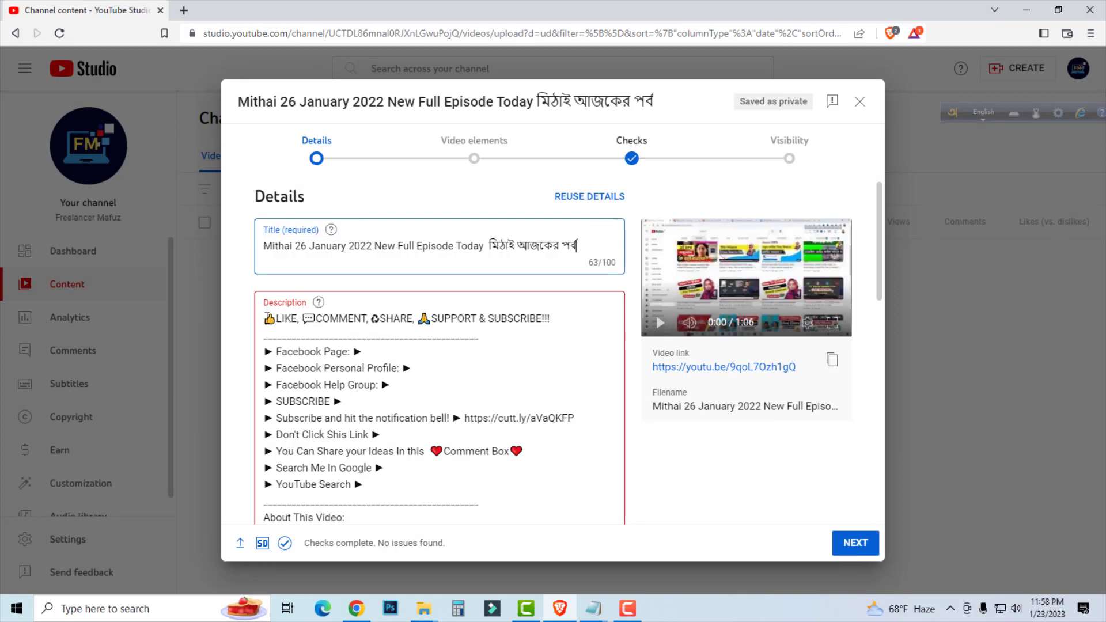
Review the default description template, including the like and subscribe line, the Facebook link entries and the search entries.
{"action": "left_click_drag", "start_coordinate": [271, 321], "coordinate": [306, 321]}
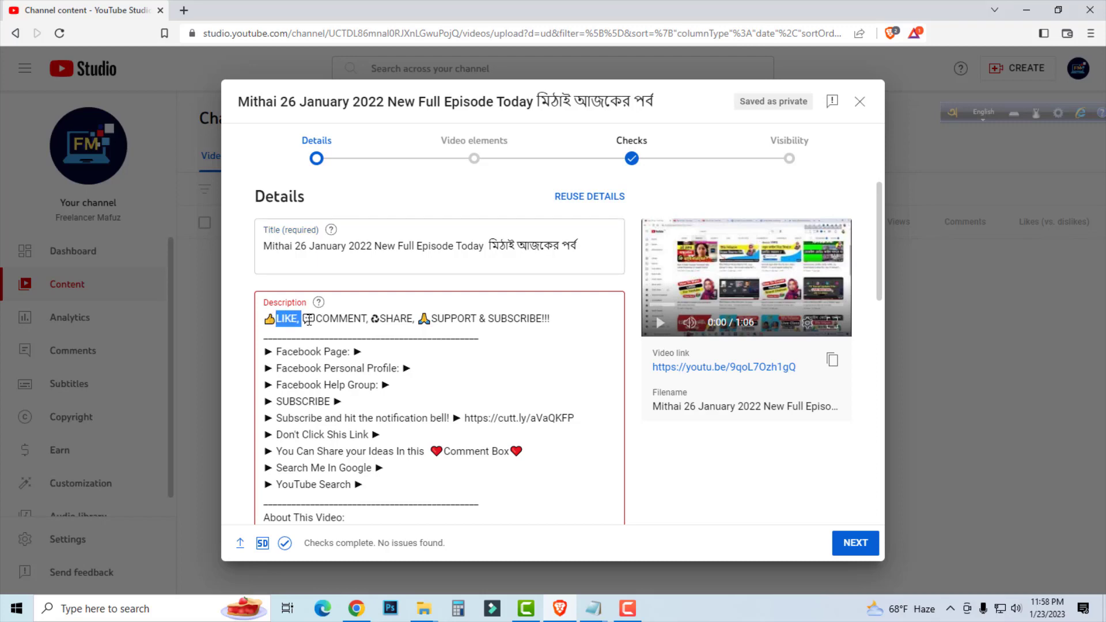
{"action": "left_click_drag", "start_coordinate": [562, 321], "coordinate": [262, 322]}
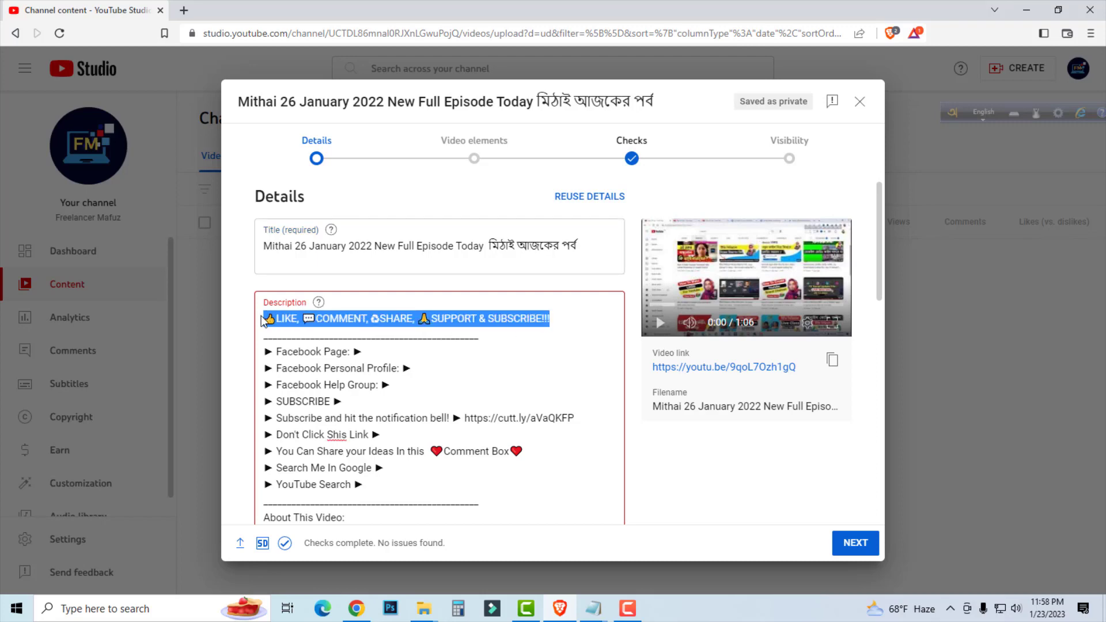
{"action": "left_click", "coordinate": [498, 345]}
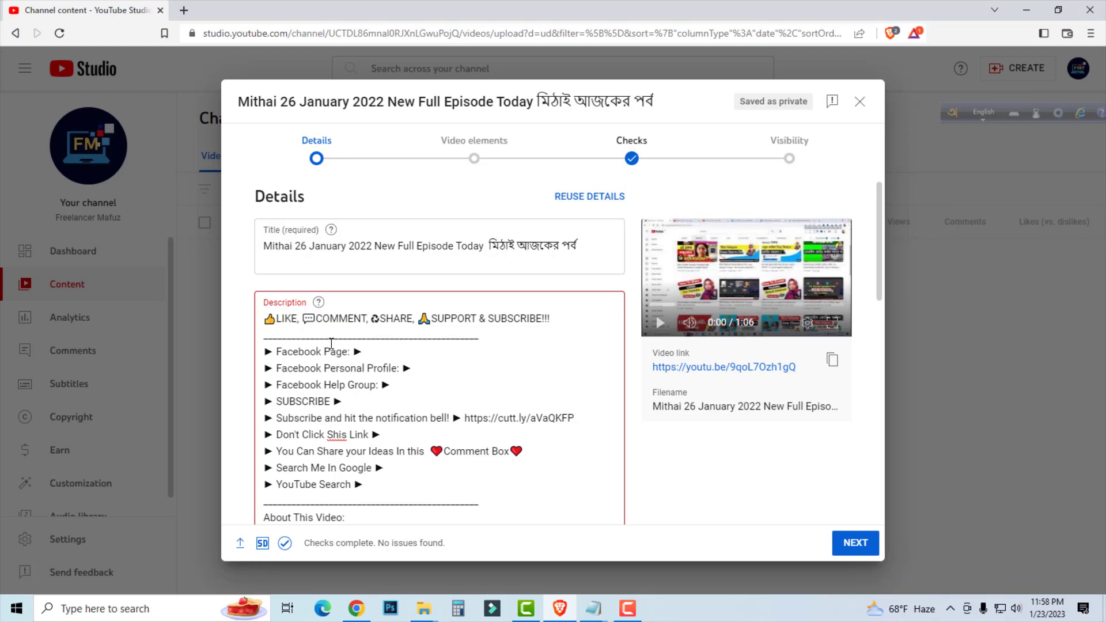
{"action": "left_click_drag", "start_coordinate": [267, 346], "coordinate": [376, 353]}
{"action": "left_click", "coordinate": [376, 354]}
{"action": "left_click_drag", "start_coordinate": [392, 389], "coordinate": [278, 385]}
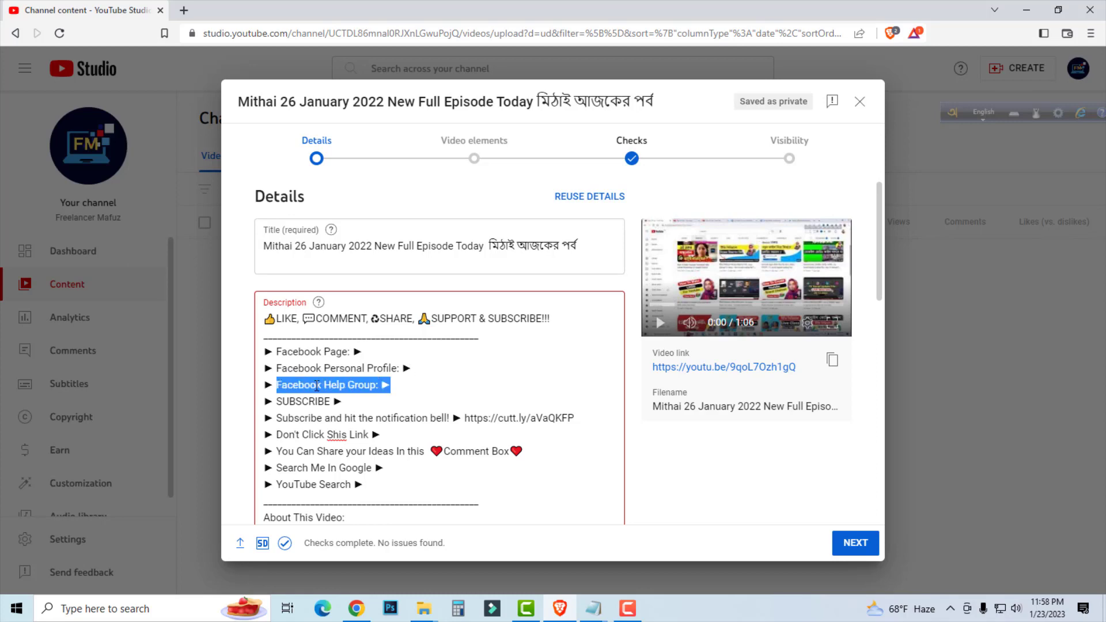
{"action": "left_click", "coordinate": [390, 386]}
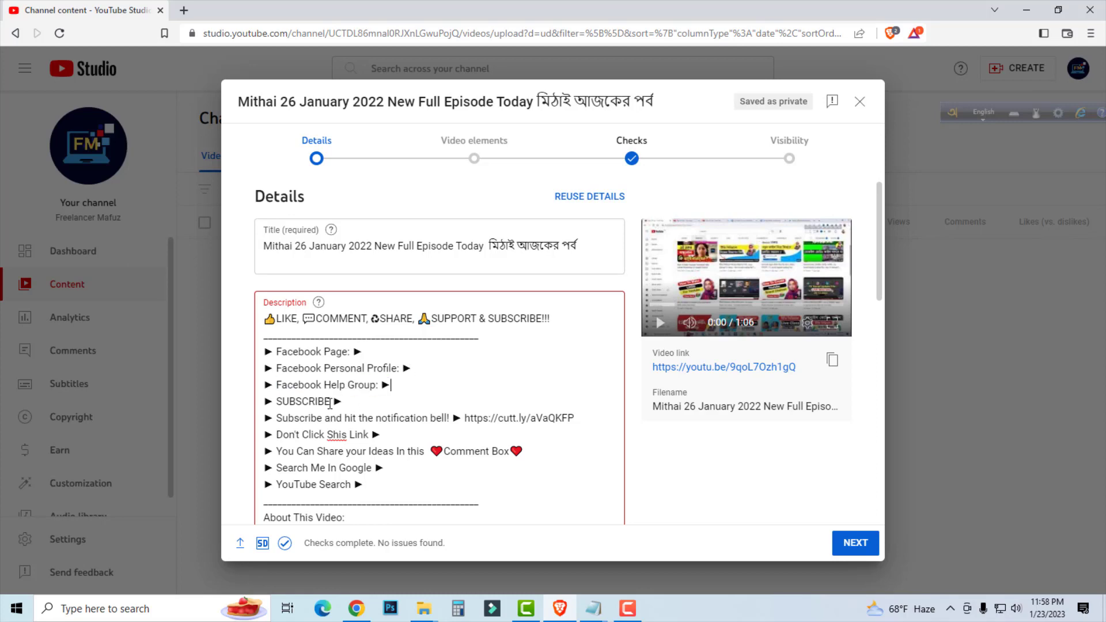
{"action": "left_click_drag", "start_coordinate": [568, 418], "coordinate": [322, 418]}
{"action": "left_click", "coordinate": [359, 468]}
{"action": "scroll", "coordinate": [407, 394], "scroll_direction": "down", "scroll_amount": 2}
{"action": "scroll", "coordinate": [372, 379], "scroll_direction": "up", "scroll_amount": 2}
{"action": "left_click", "coordinate": [420, 365]}
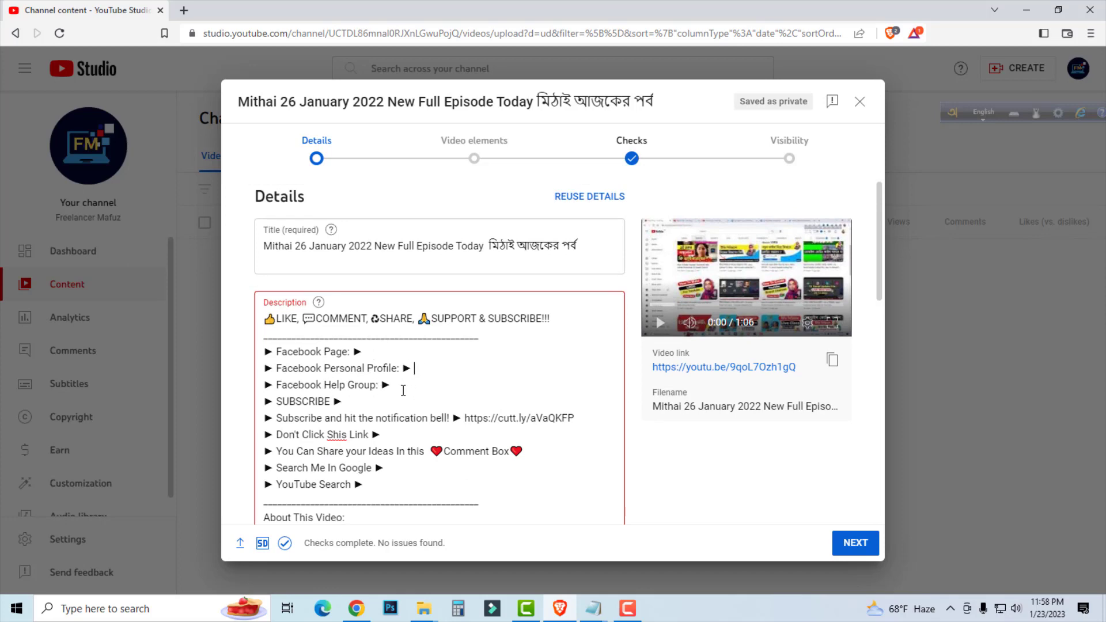
{"action": "left_click", "coordinate": [354, 399]}
{"action": "left_click", "coordinate": [401, 472]}
{"action": "left_click", "coordinate": [368, 485]}
Insert four blank lines at the very start of the description, above the LIKE, COMMENT, SHARE line.
{"action": "left_click", "coordinate": [268, 318]}
{"action": "key", "text": "Return"}
{"action": "key", "text": "Return"}
{"action": "key", "text": "Return"}
{"action": "key", "text": "Return"}
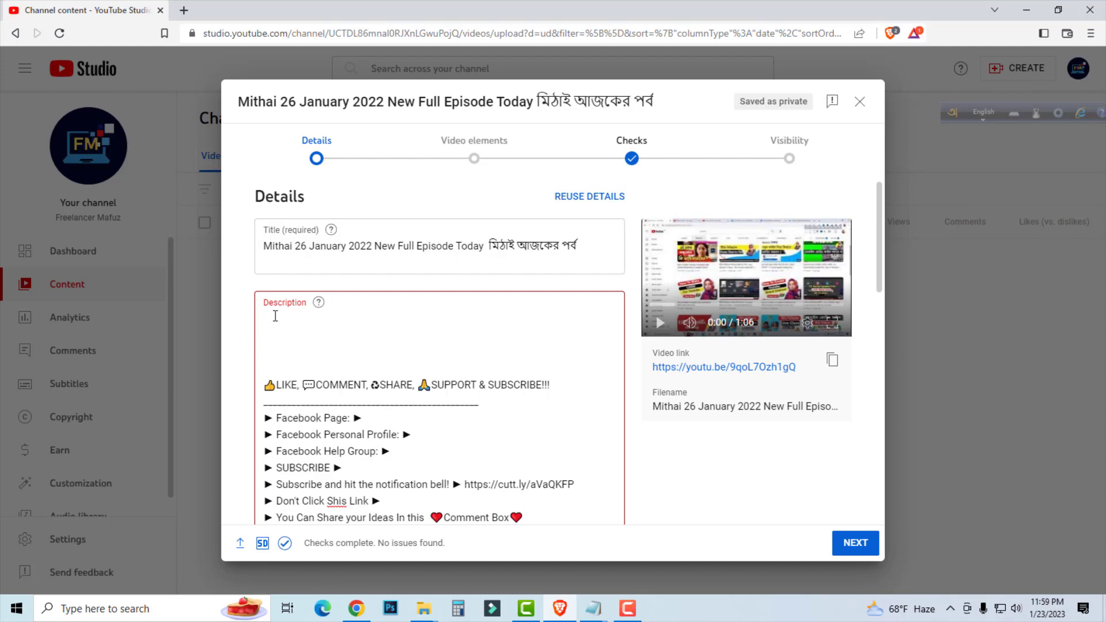
Copy the full video title into the description's first line and add two more blank lines below it.
{"action": "left_click_drag", "start_coordinate": [576, 246], "coordinate": [263, 246]}
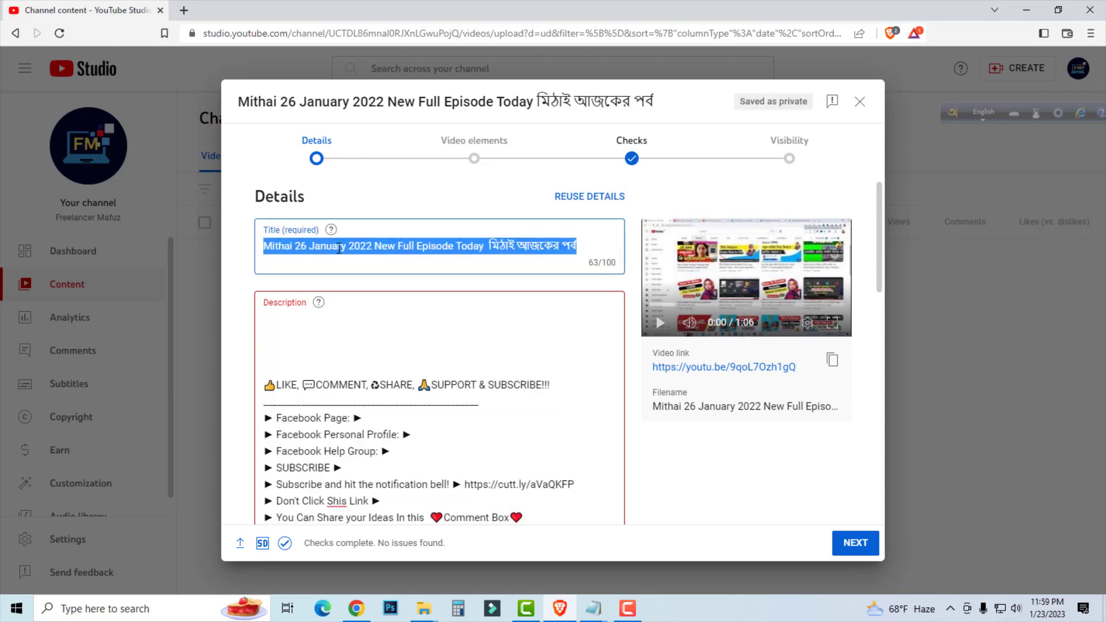
{"action": "right_click", "coordinate": [357, 247]}
{"action": "left_click", "coordinate": [390, 296]}
{"action": "left_click", "coordinate": [296, 316]}
{"action": "right_click", "coordinate": [277, 320]}
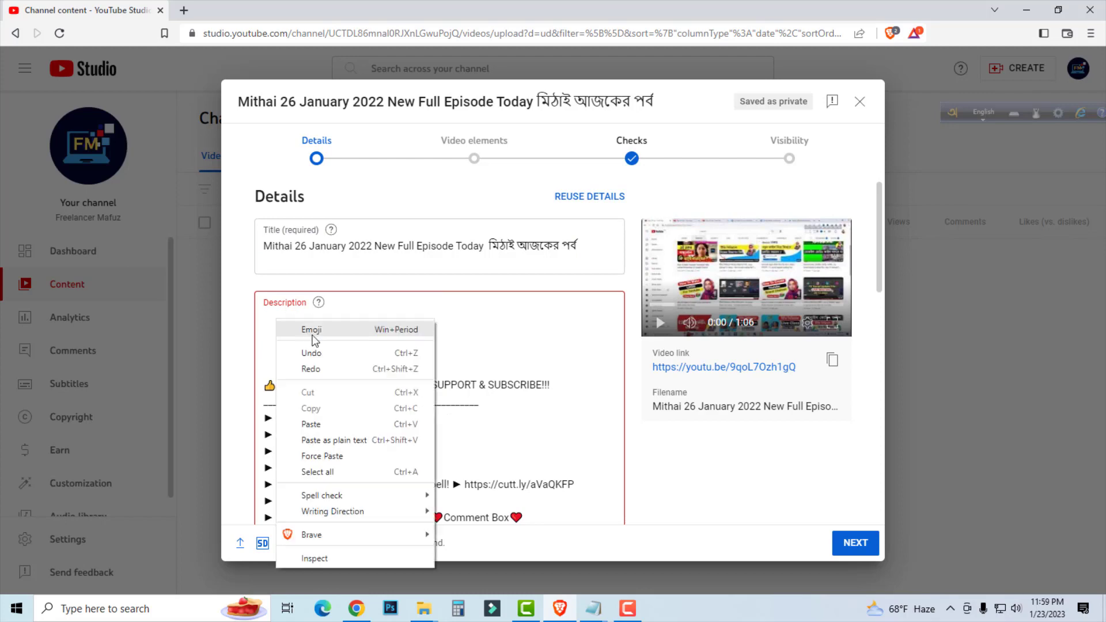
{"action": "left_click", "coordinate": [331, 424]}
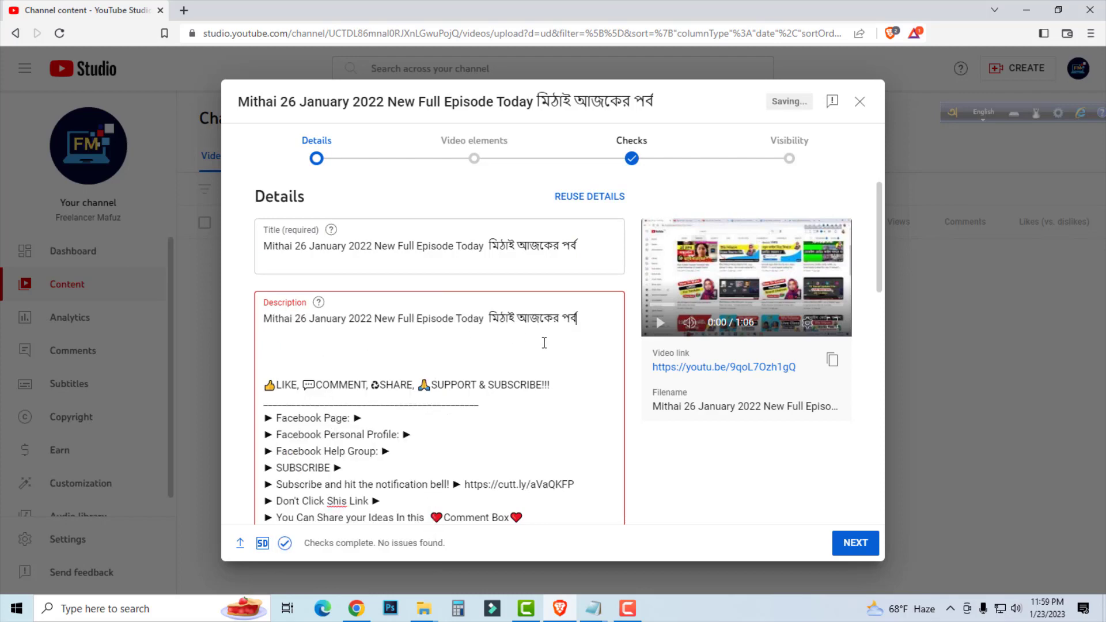
{"action": "key", "text": "Return"}
{"action": "key", "text": "Return"}
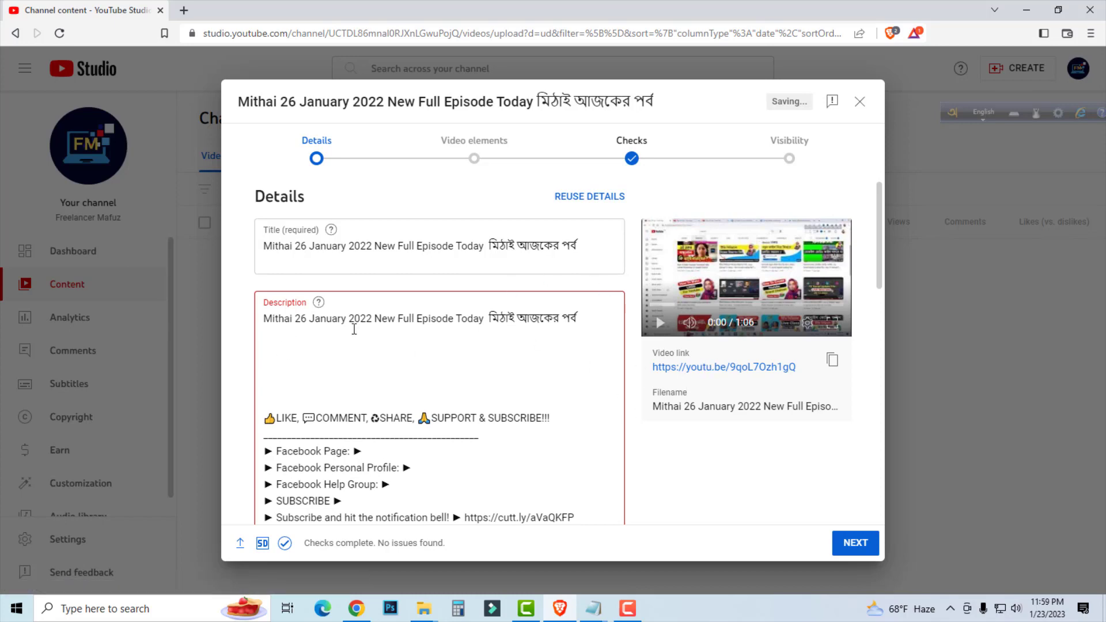
Switch to Chrome and open the Google Translate website in a new tab.
{"action": "left_click", "coordinate": [321, 351]}
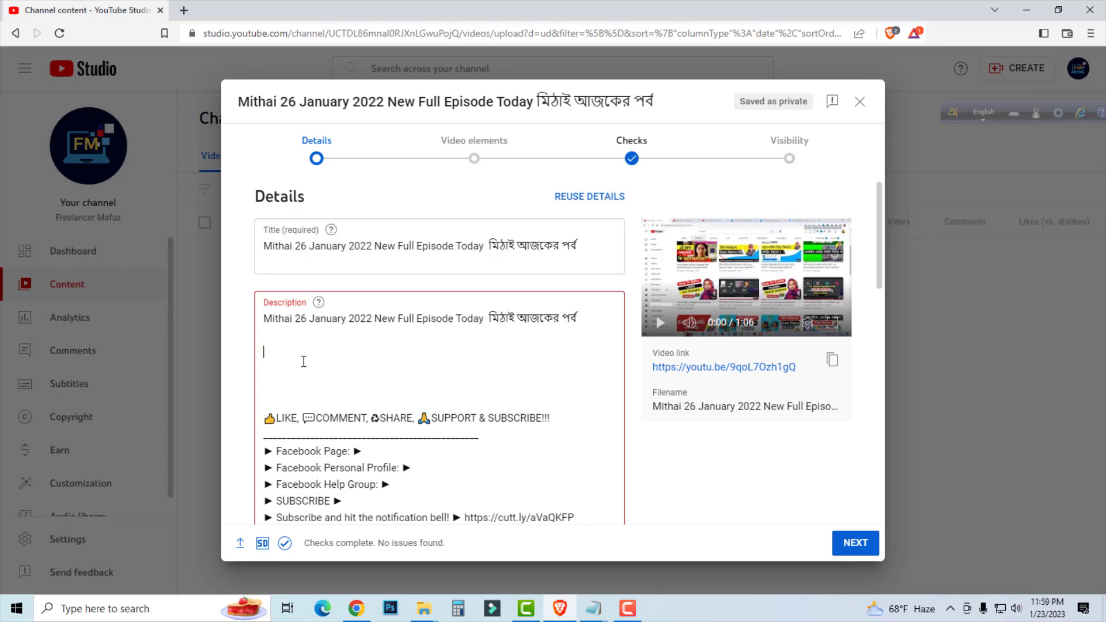
{"action": "left_click", "coordinate": [358, 611]}
{"action": "key", "text": "ctrl+t"}
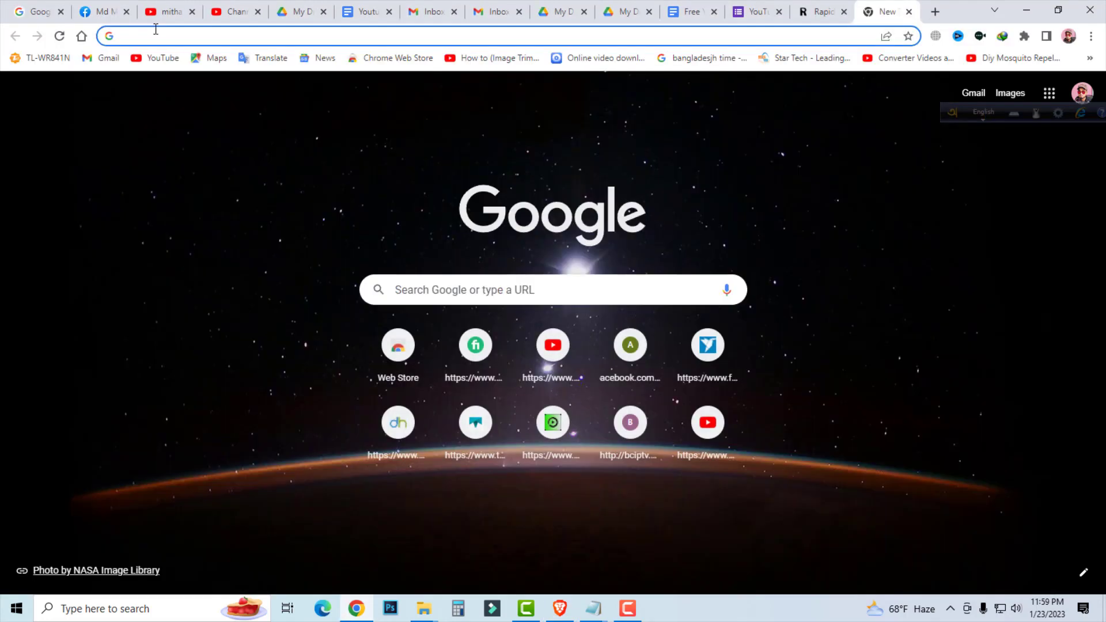
{"action": "type", "text": "gmail.com"}
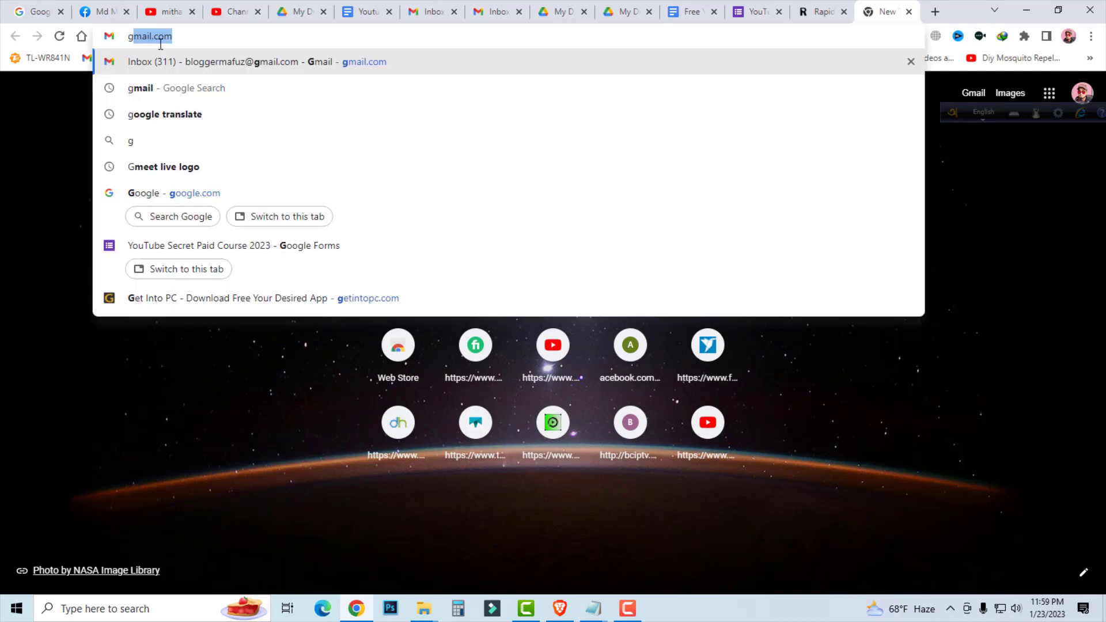
{"action": "left_click", "coordinate": [190, 116]}
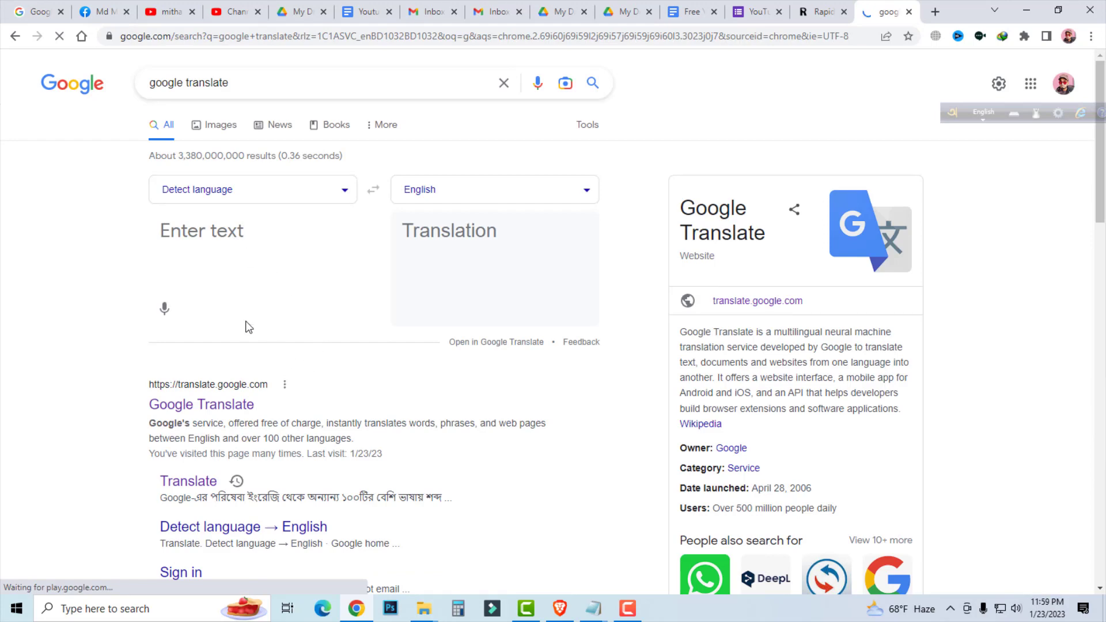
{"action": "left_click", "coordinate": [213, 409]}
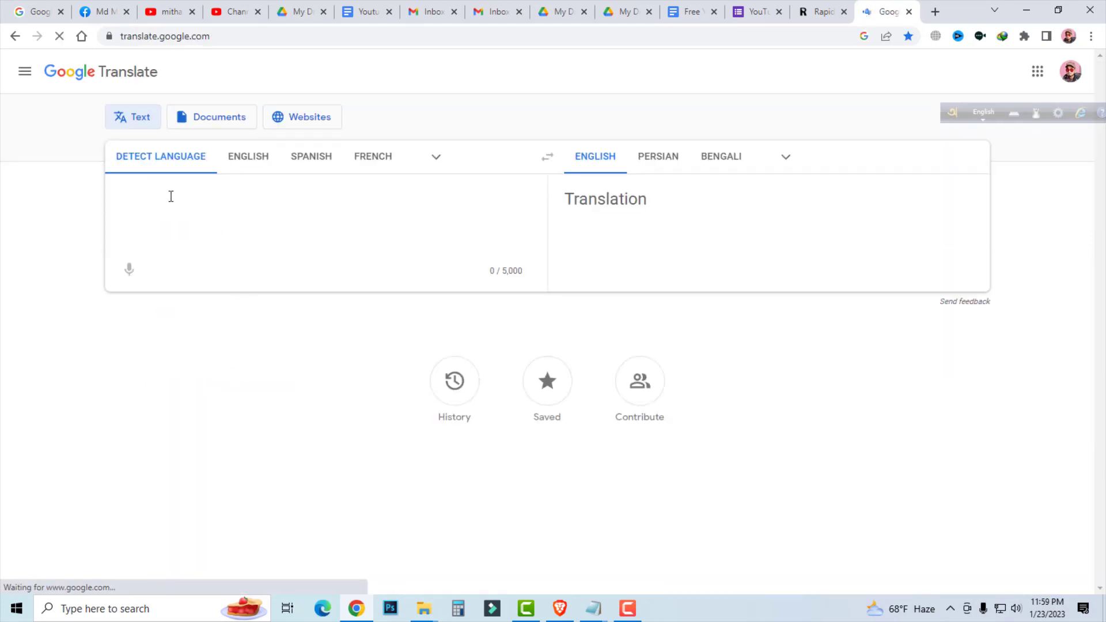
Translate into English the Bengali sentence "এই ভিডিওর মাধ্যমে আমি আপনাদেরকে বোঝানোর চেষ্টা করেছি কি ভাবে সঠিক নিয়ম মেনে ইউটিউবে ভিডিও আপলোড দিতে হয়।".
{"action": "left_click", "coordinate": [155, 200]}
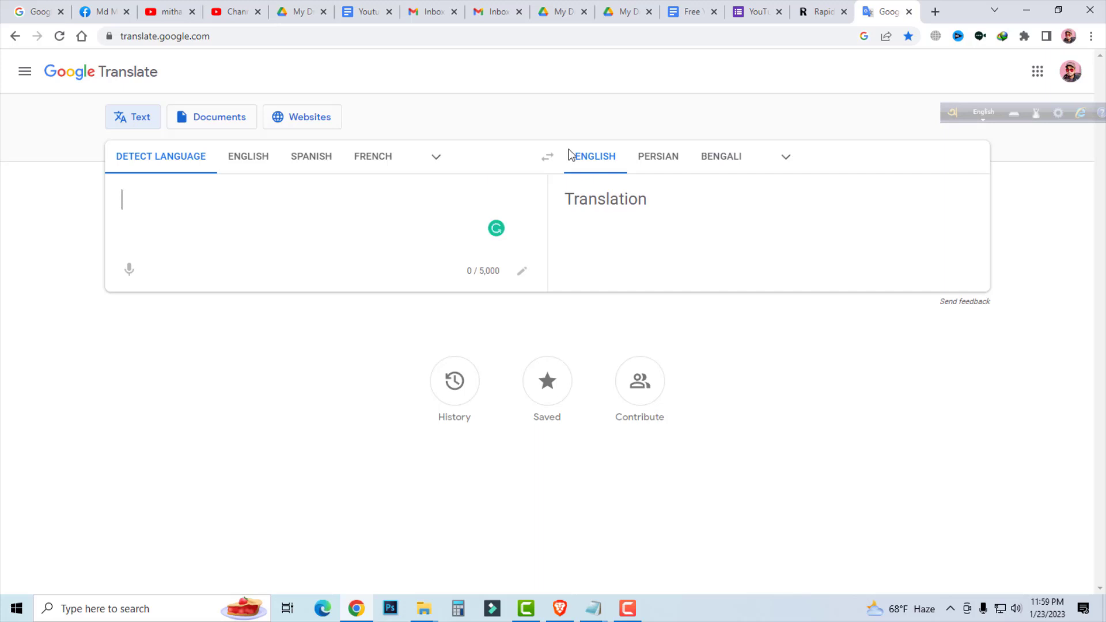
{"action": "left_click", "coordinate": [982, 112]}
{"action": "type", "text": "এই"}
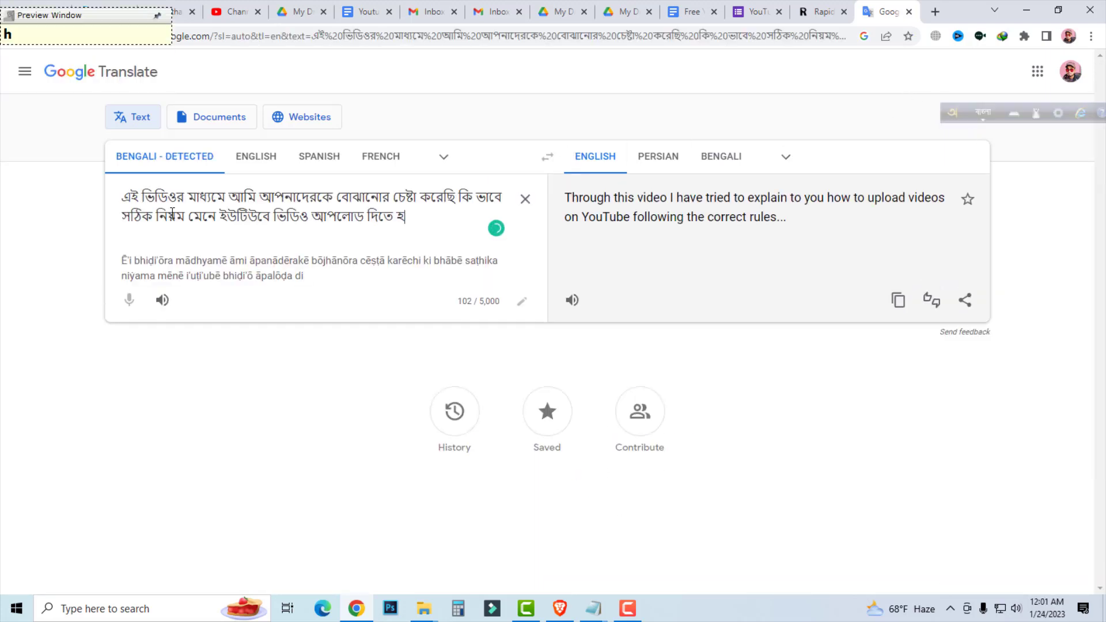
{"action": "type", "text": "য়।"}
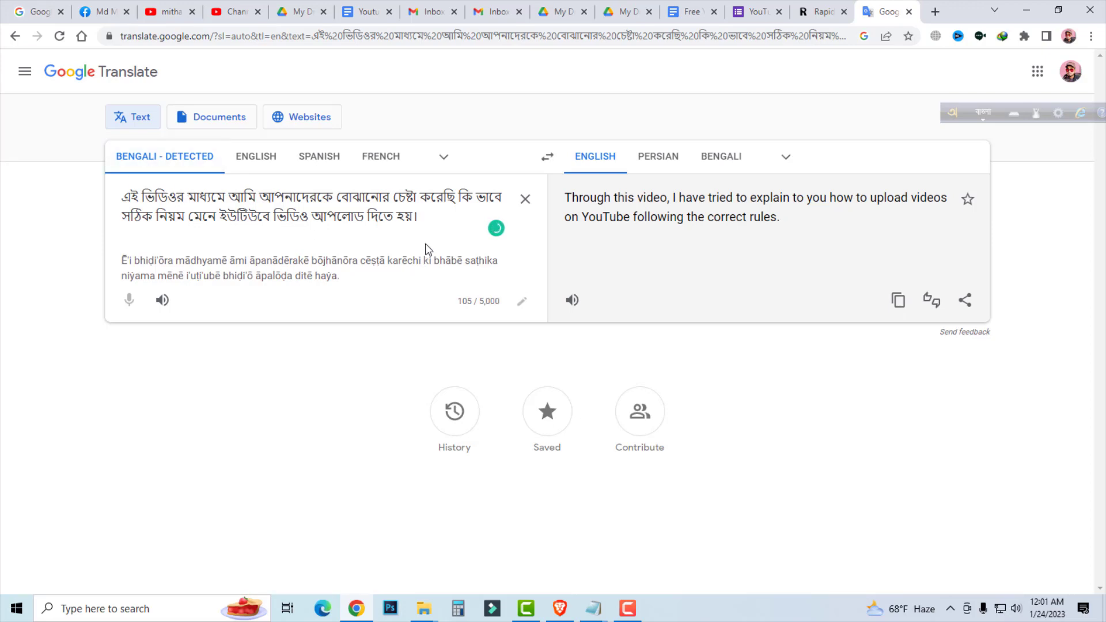
Copy the full English translation of the Bengali sentence about uploading videos on YouTube.
{"action": "left_click_drag", "start_coordinate": [422, 217], "coordinate": [113, 208]}
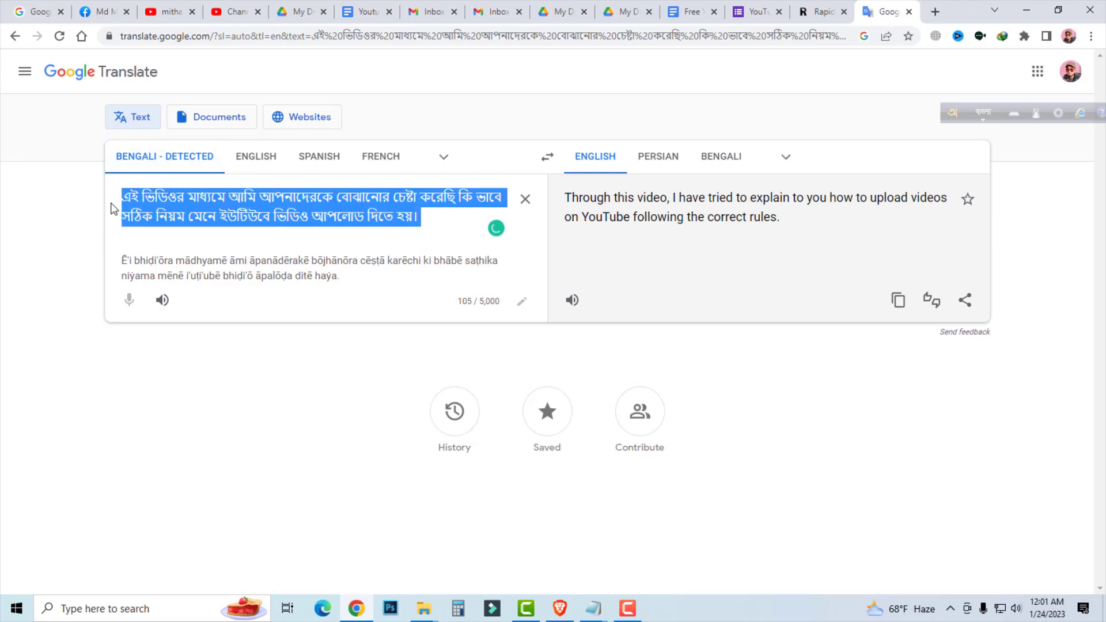
{"action": "left_click", "coordinate": [426, 219]}
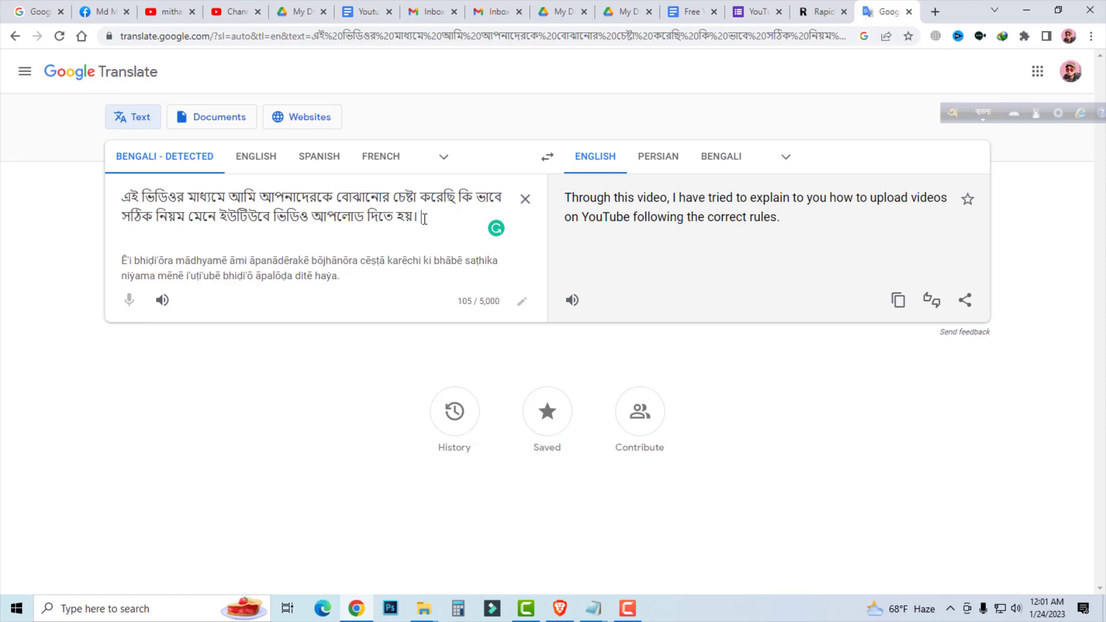
{"action": "left_click_drag", "start_coordinate": [425, 219], "coordinate": [94, 208]}
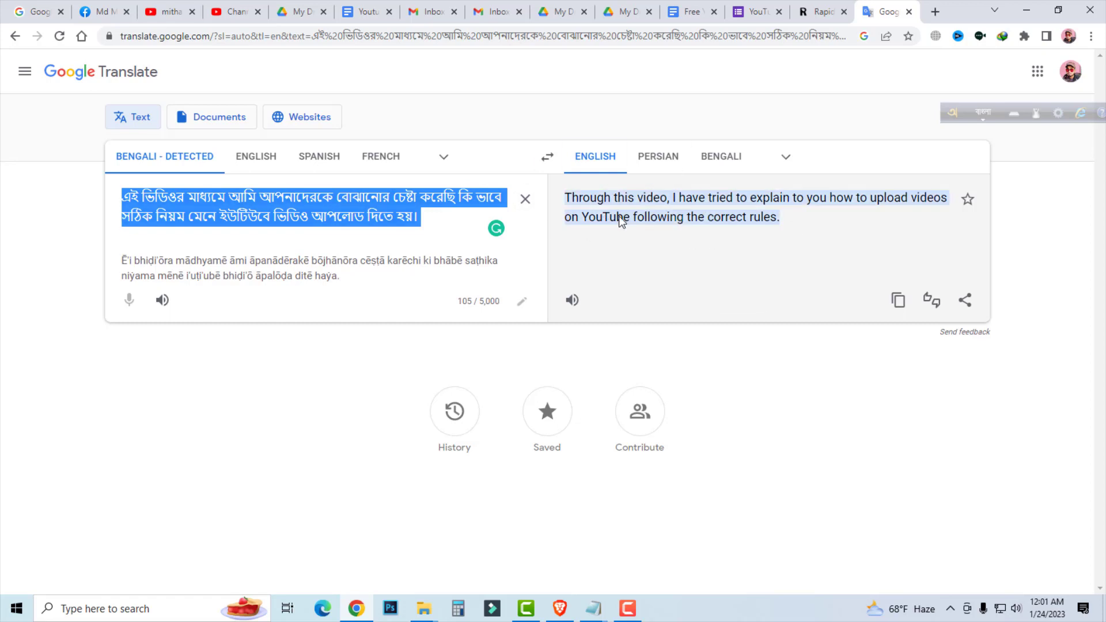
{"action": "left_click", "coordinate": [898, 301]}
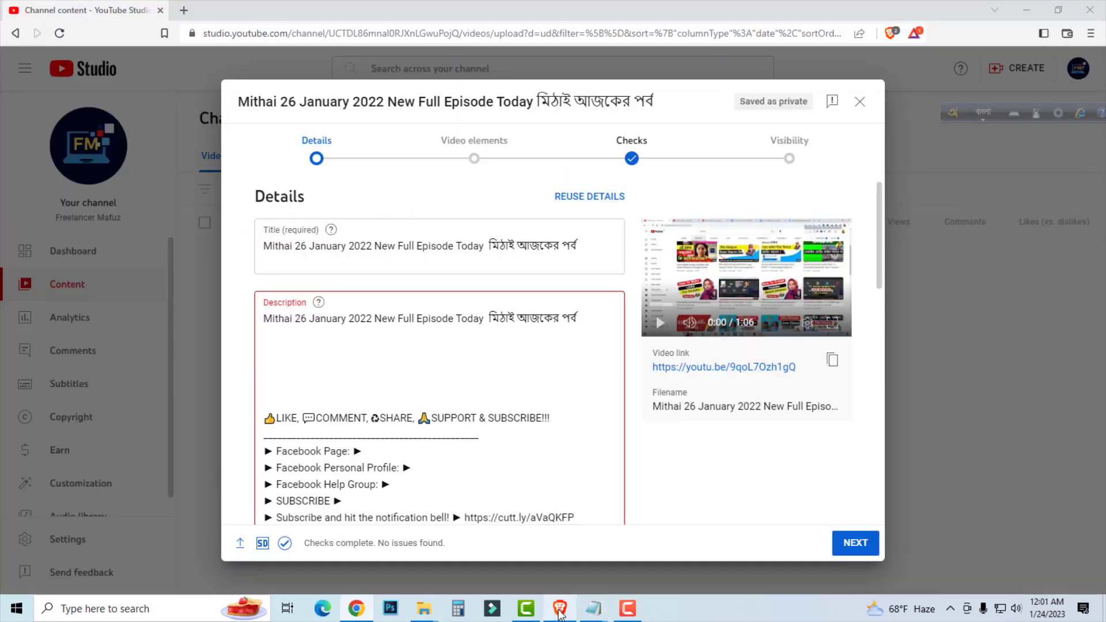
Switch to YouTube Studio in Brave and paste the English translation into the description, leaving one blank line below the title line.
{"action": "left_click", "coordinate": [559, 609]}
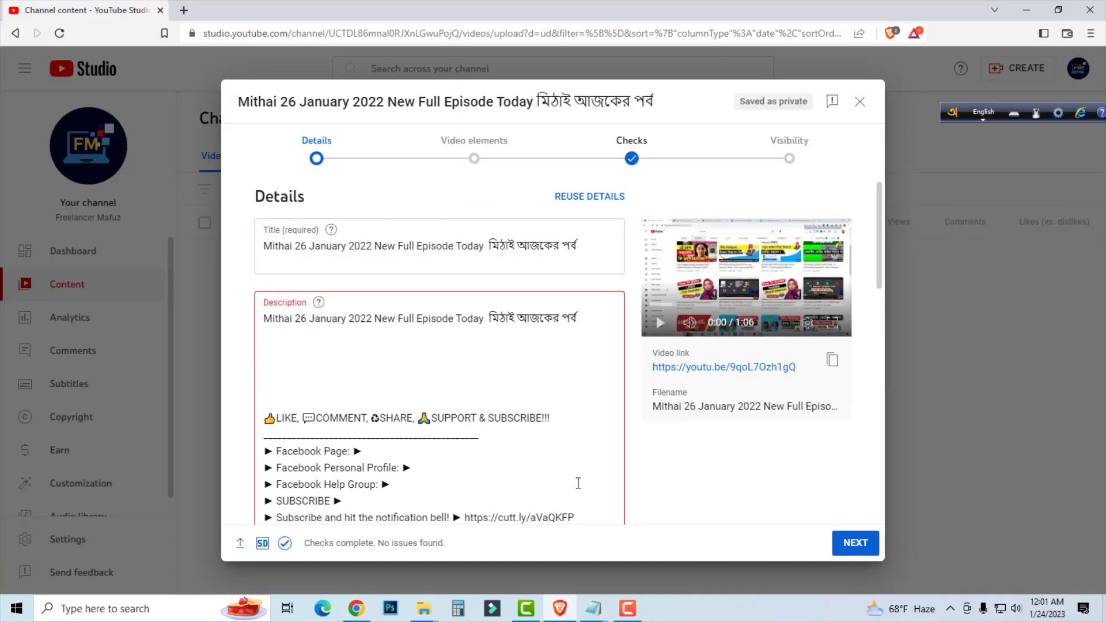
{"action": "left_click", "coordinate": [560, 610]}
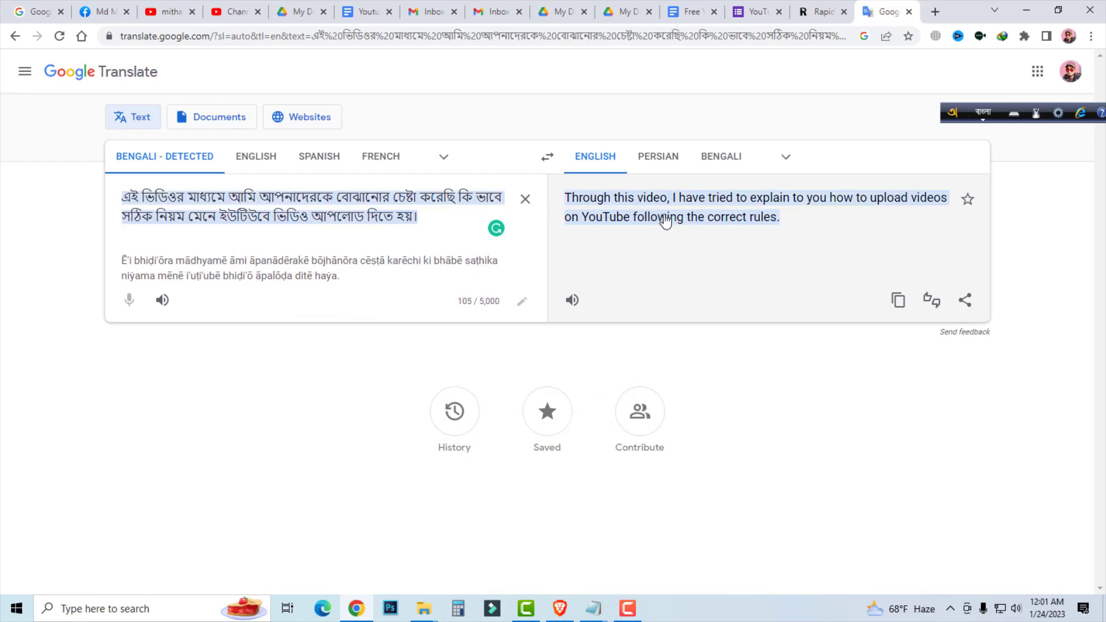
{"action": "left_click", "coordinate": [560, 609]}
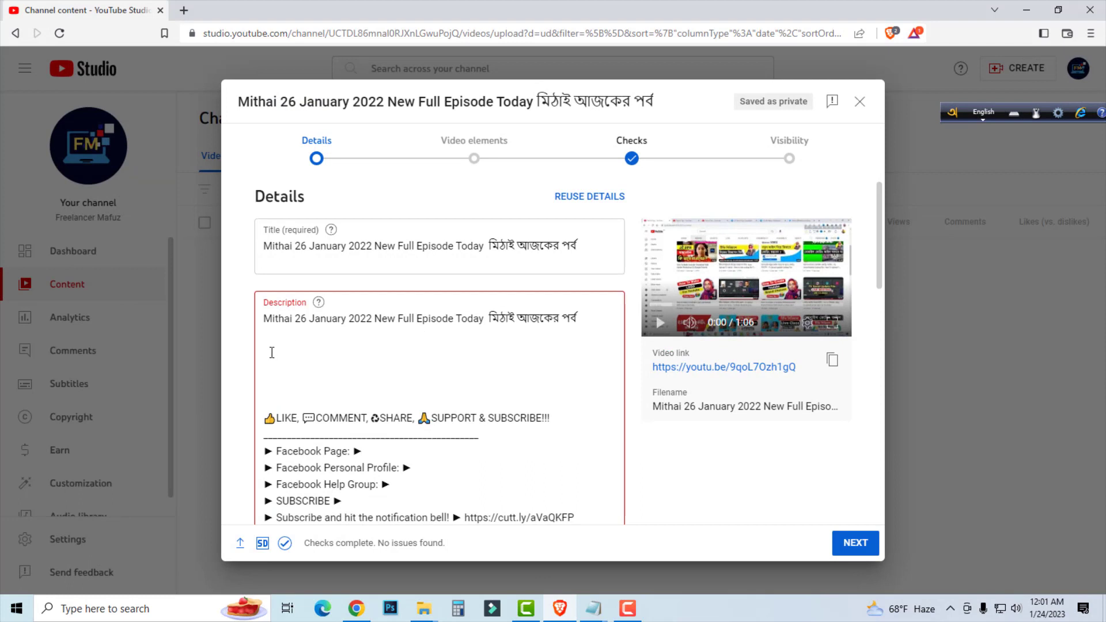
{"action": "right_click", "coordinate": [272, 353]}
{"action": "left_click", "coordinate": [289, 222]}
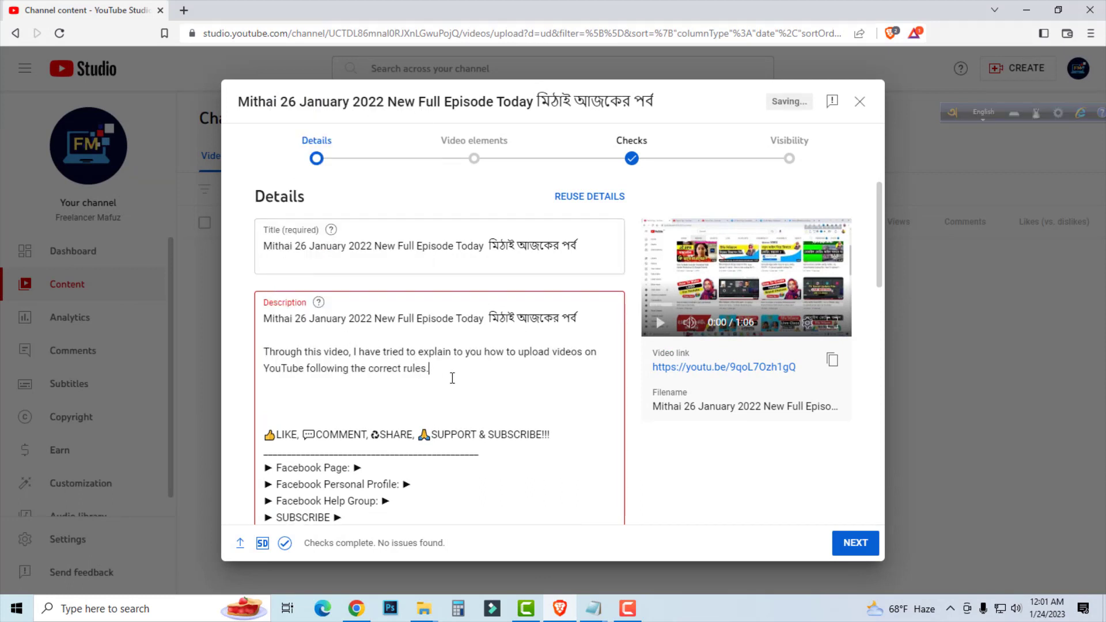
Delete the pasted translation from the description together with one blank line below the title line.
{"action": "left_click_drag", "start_coordinate": [431, 372], "coordinate": [265, 360]}
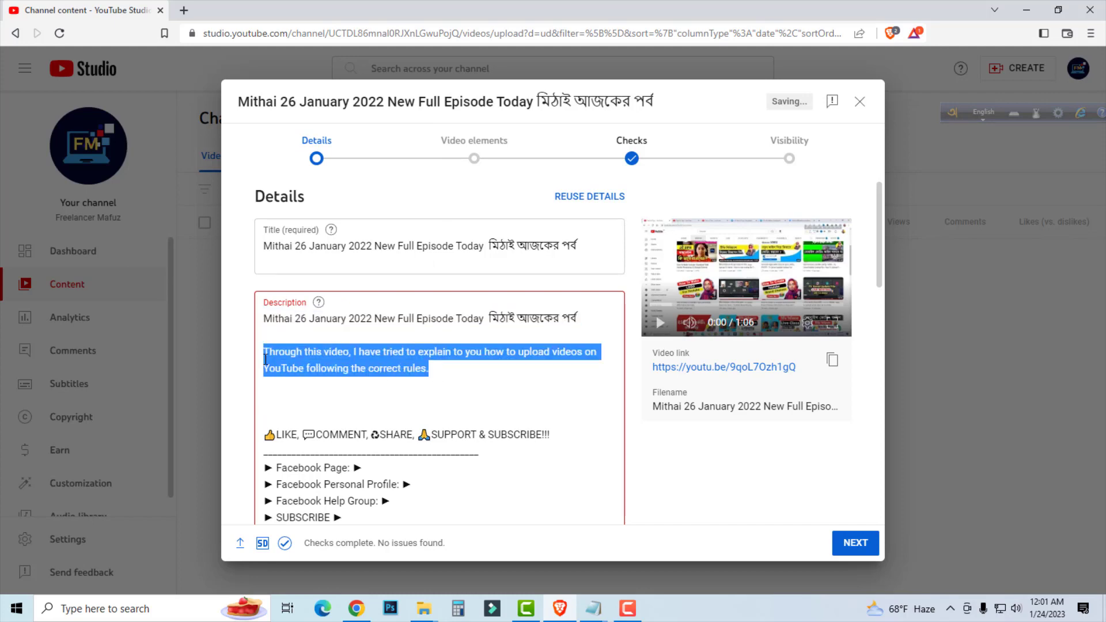
{"action": "key", "text": "BackSpace"}
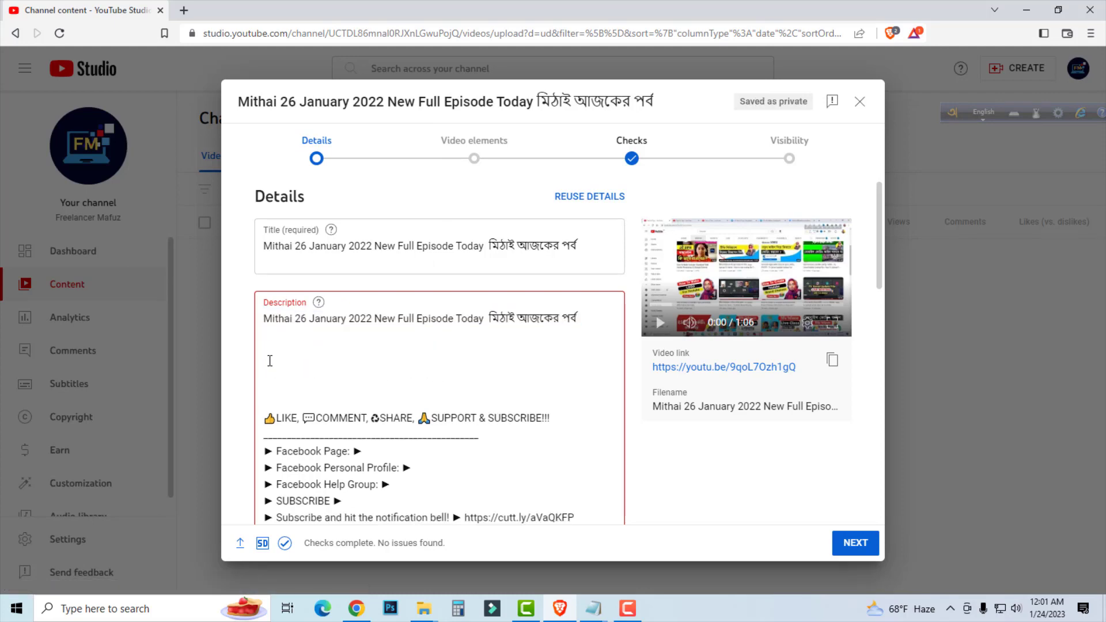
{"action": "key", "text": "BackSpace"}
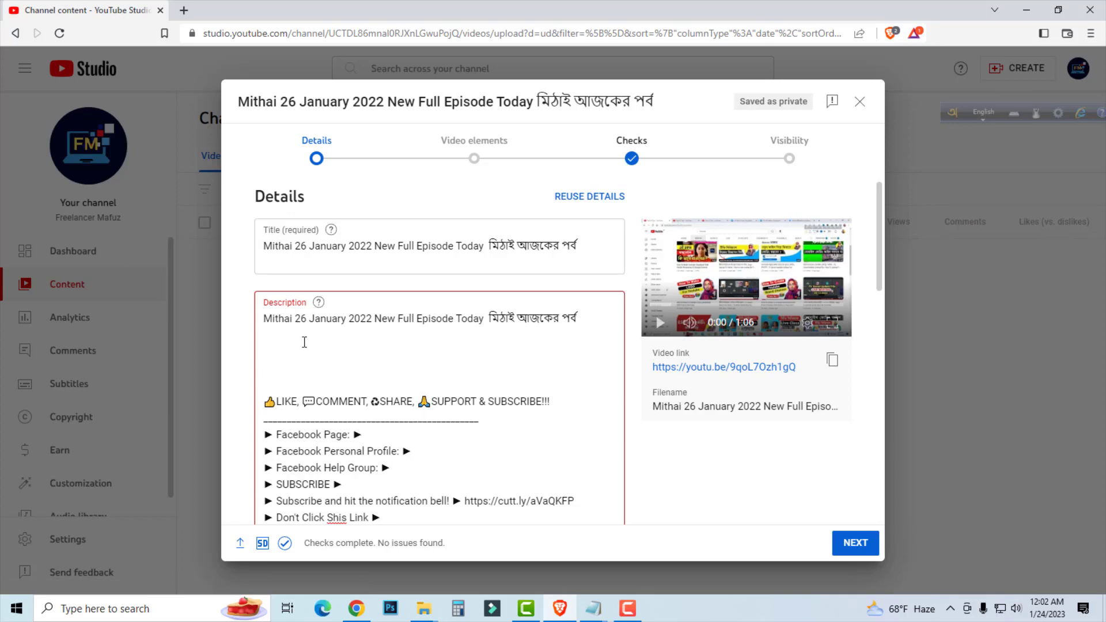
Switch to Chrome and examine the descriptions of the 26, 23 and 25 January Mithai episodes in the YouTube search results.
{"action": "left_click", "coordinate": [357, 609]}
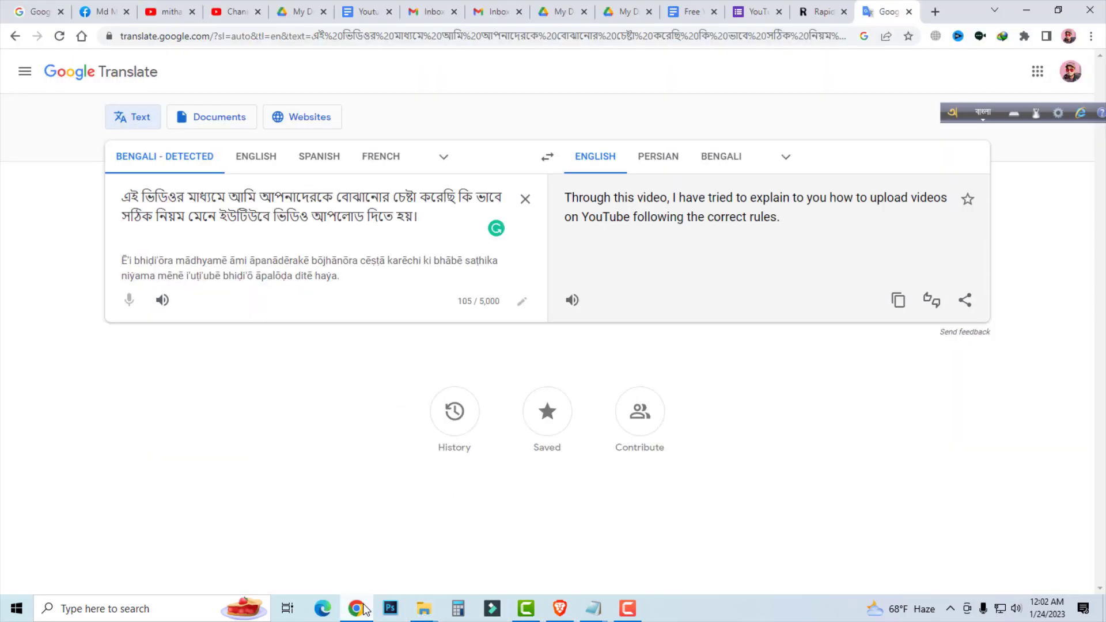
{"action": "left_click", "coordinate": [172, 11]}
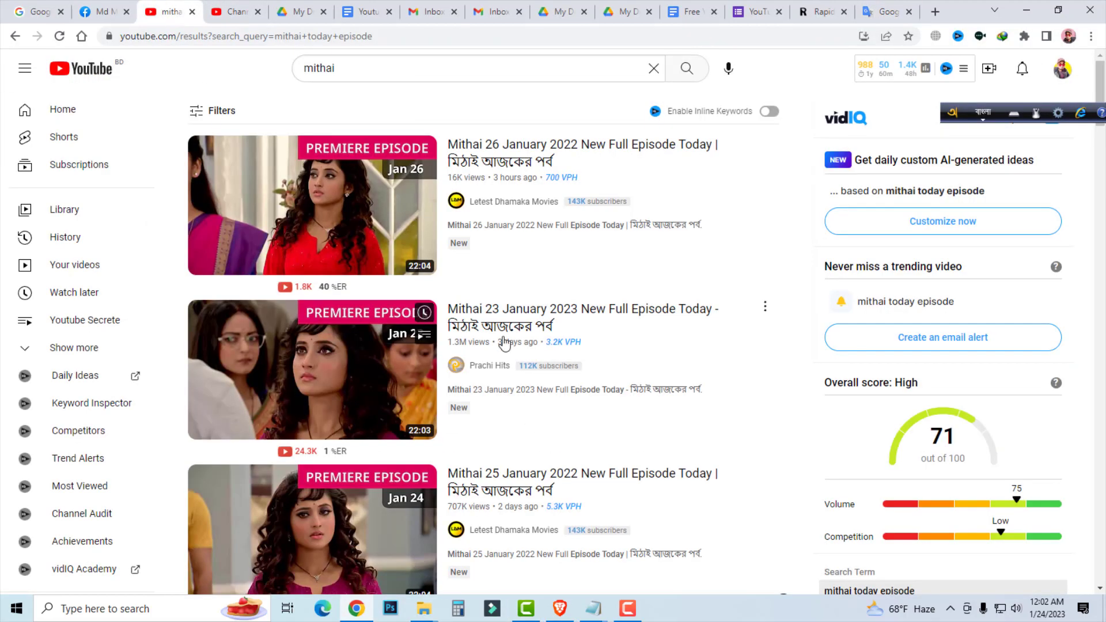
{"action": "left_click", "coordinate": [510, 164]}
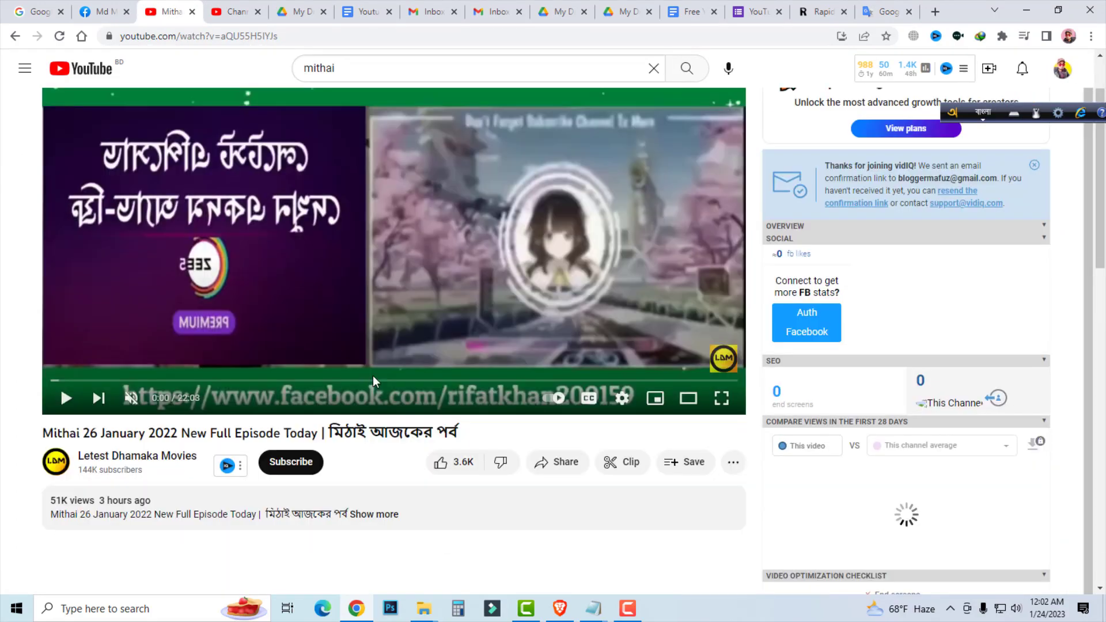
{"action": "scroll", "coordinate": [372, 375], "scroll_direction": "down", "scroll_amount": 5}
{"action": "left_click", "coordinate": [377, 256]}
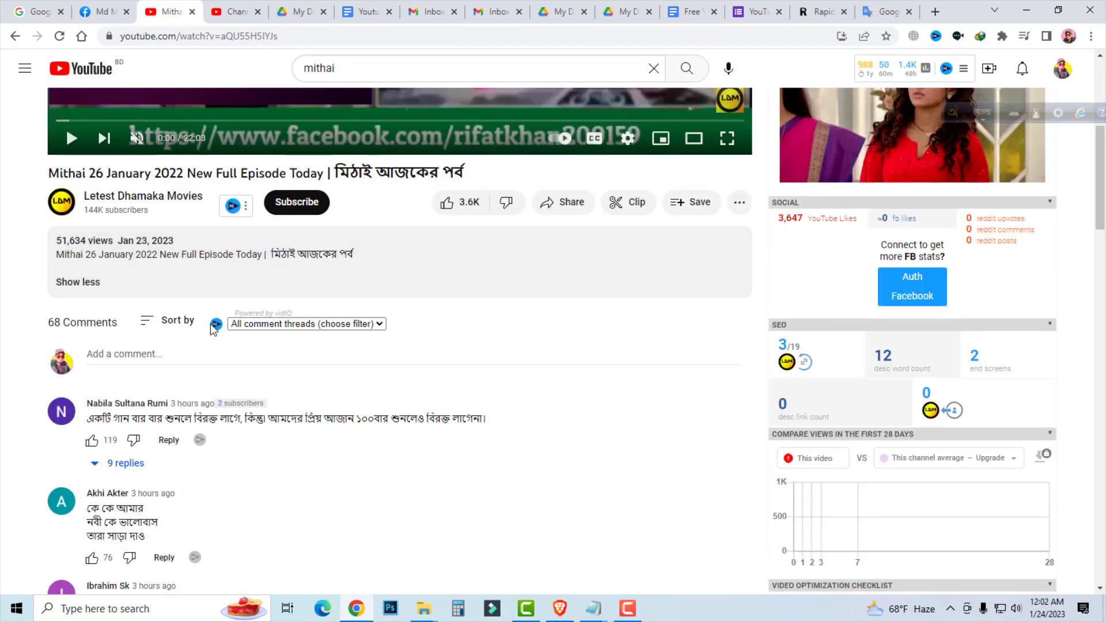
{"action": "left_click", "coordinate": [15, 35]}
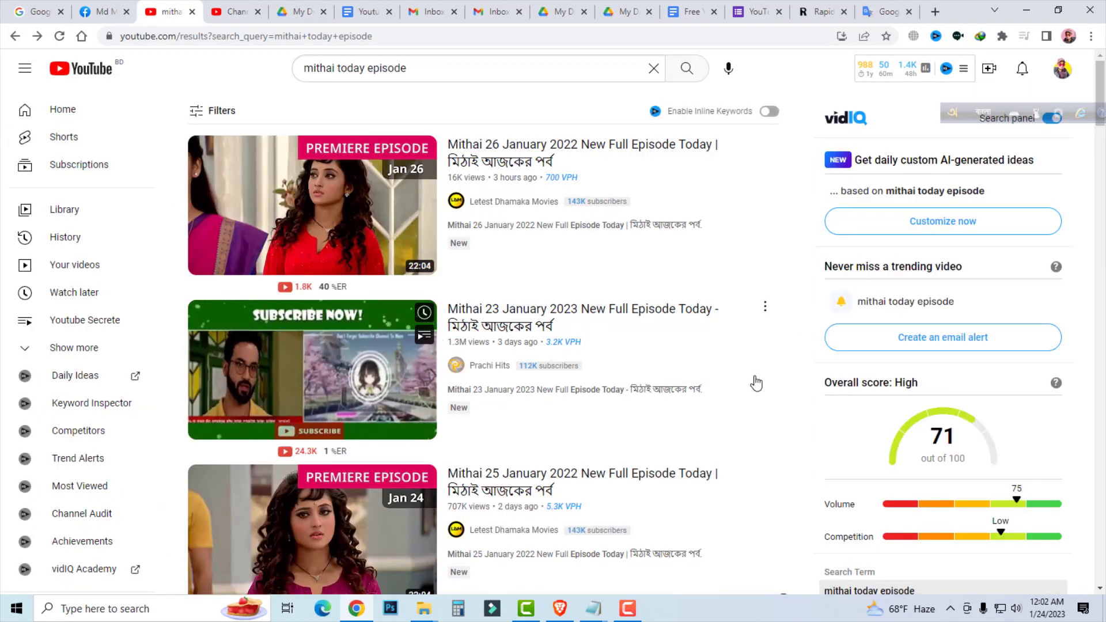
{"action": "left_click", "coordinate": [509, 321]}
{"action": "scroll", "coordinate": [348, 333], "scroll_direction": "down", "scroll_amount": 5}
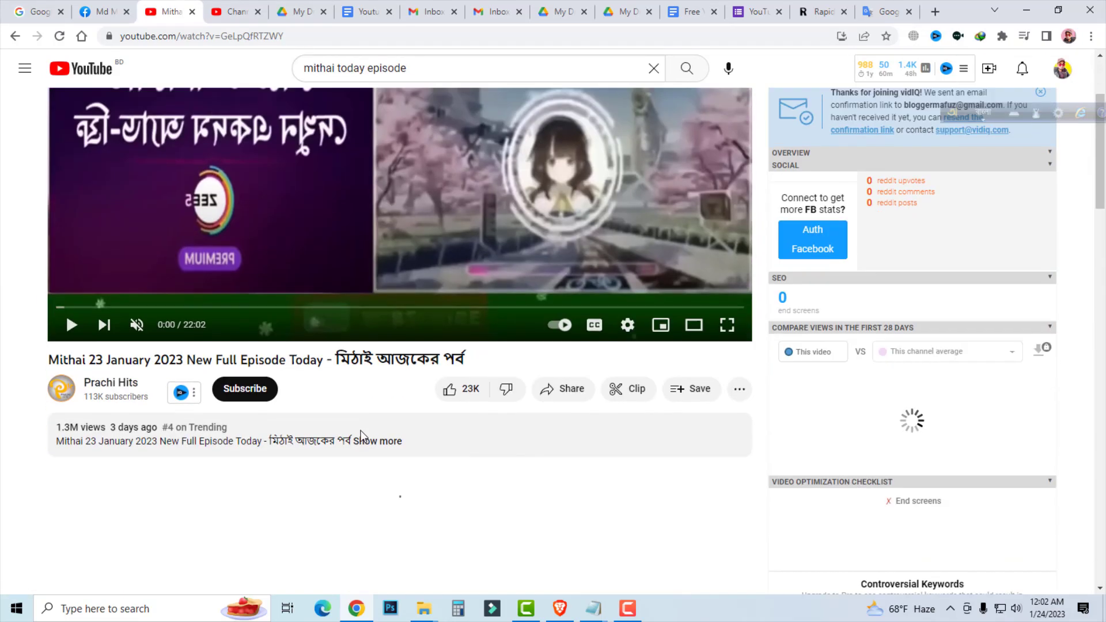
{"action": "left_click", "coordinate": [392, 326]}
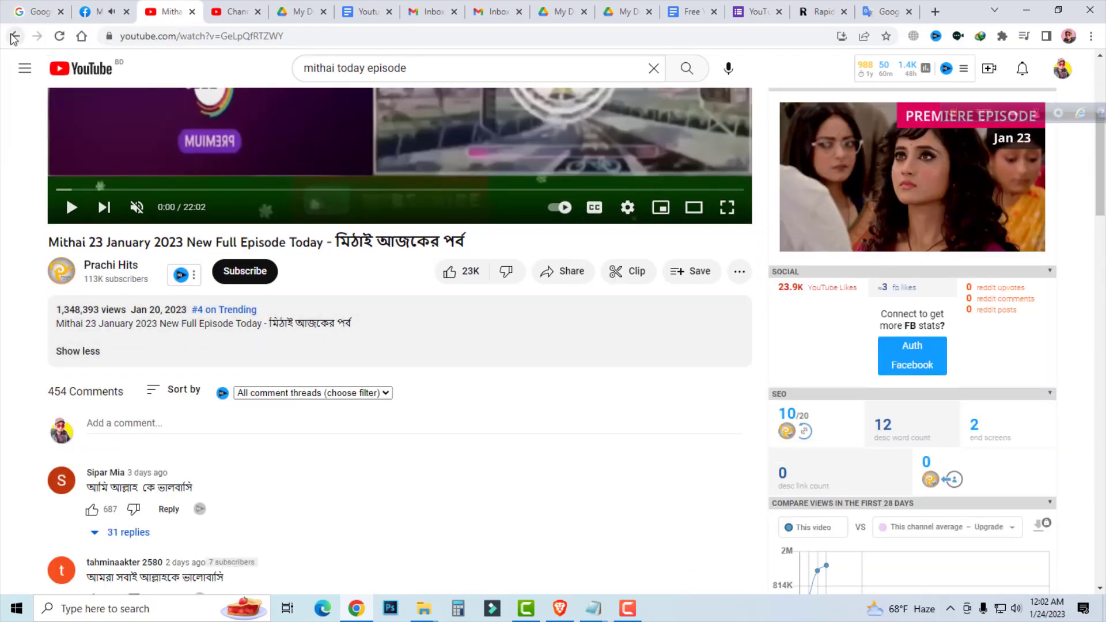
{"action": "left_click", "coordinate": [13, 37]}
{"action": "scroll", "coordinate": [528, 241], "scroll_direction": "down", "scroll_amount": 7}
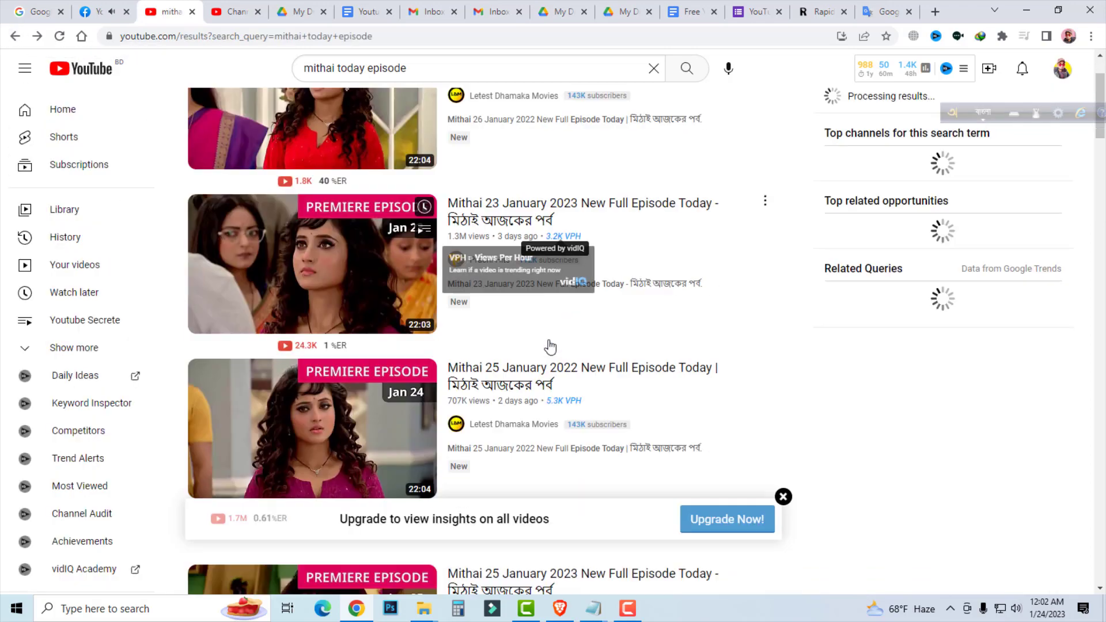
{"action": "left_click", "coordinate": [529, 199]}
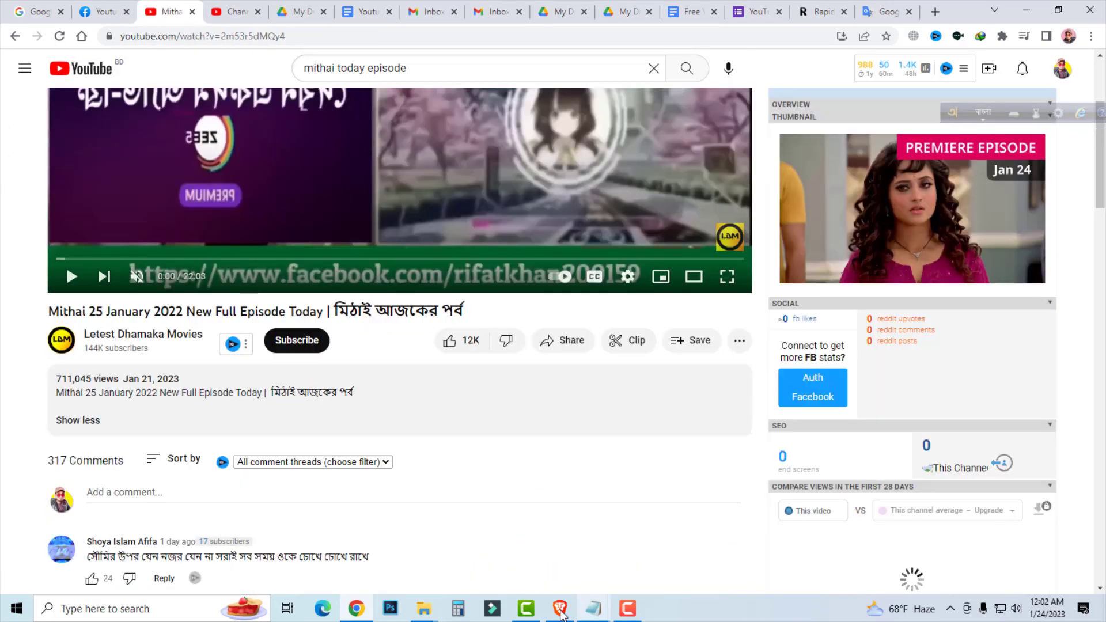
Switch back to YouTube Studio in Brave and paste the English translation directly below the description's title line.
{"action": "left_click", "coordinate": [561, 609]}
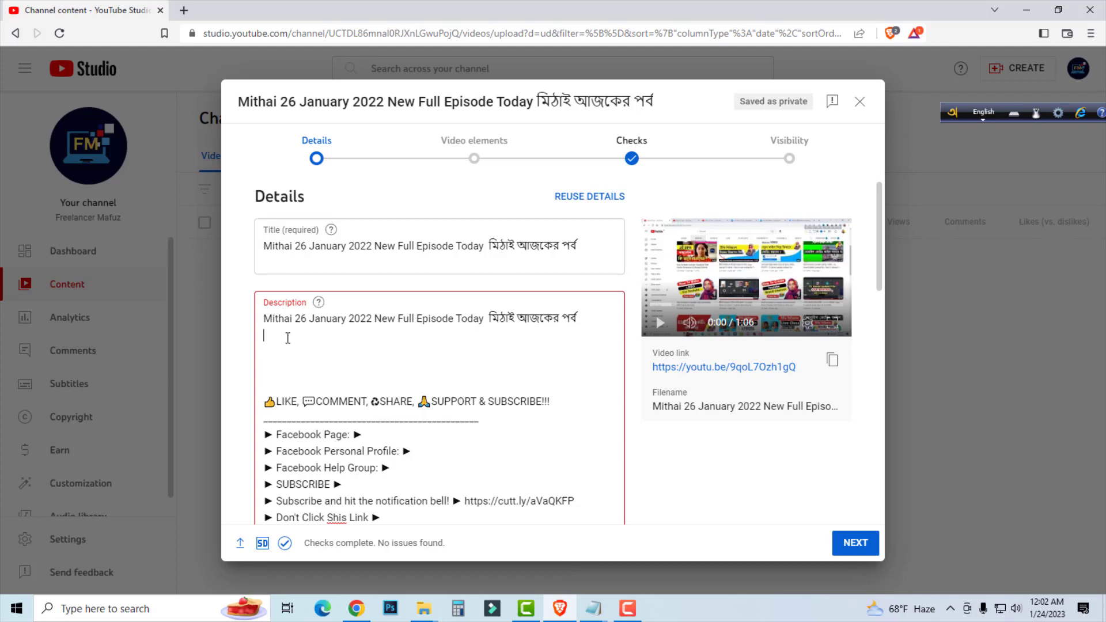
{"action": "left_click", "coordinate": [326, 341]}
{"action": "key", "text": "ctrl+v"}
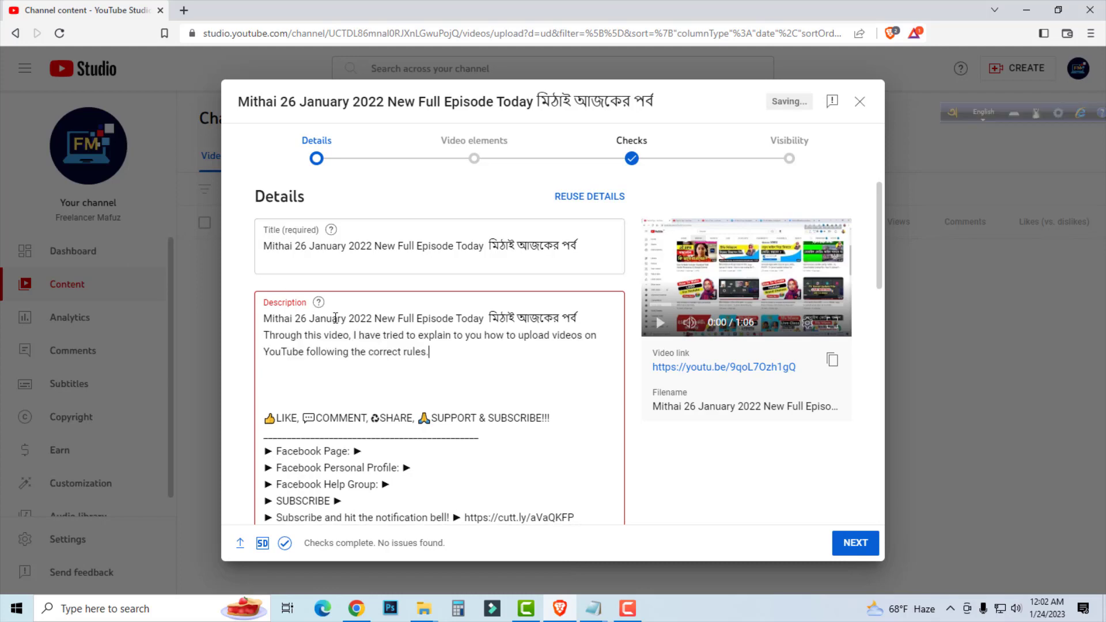
Review the description's title line and intro sentence, highlighting the phrase "how to upload videos on YouTube".
{"action": "left_click_drag", "start_coordinate": [427, 353], "coordinate": [249, 333]}
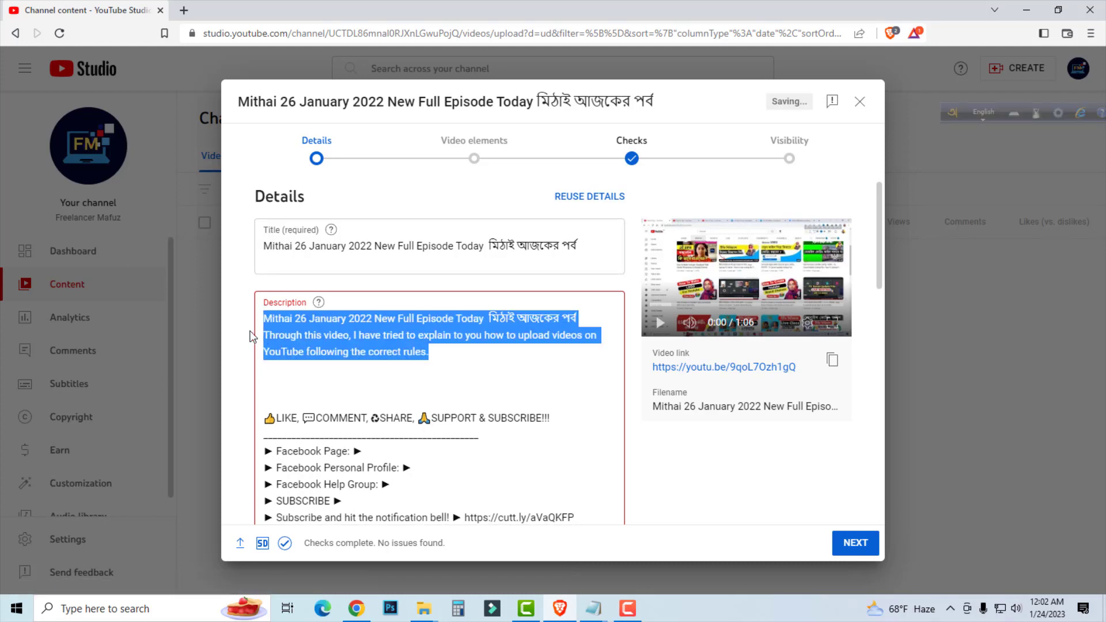
{"action": "left_click", "coordinate": [446, 375]}
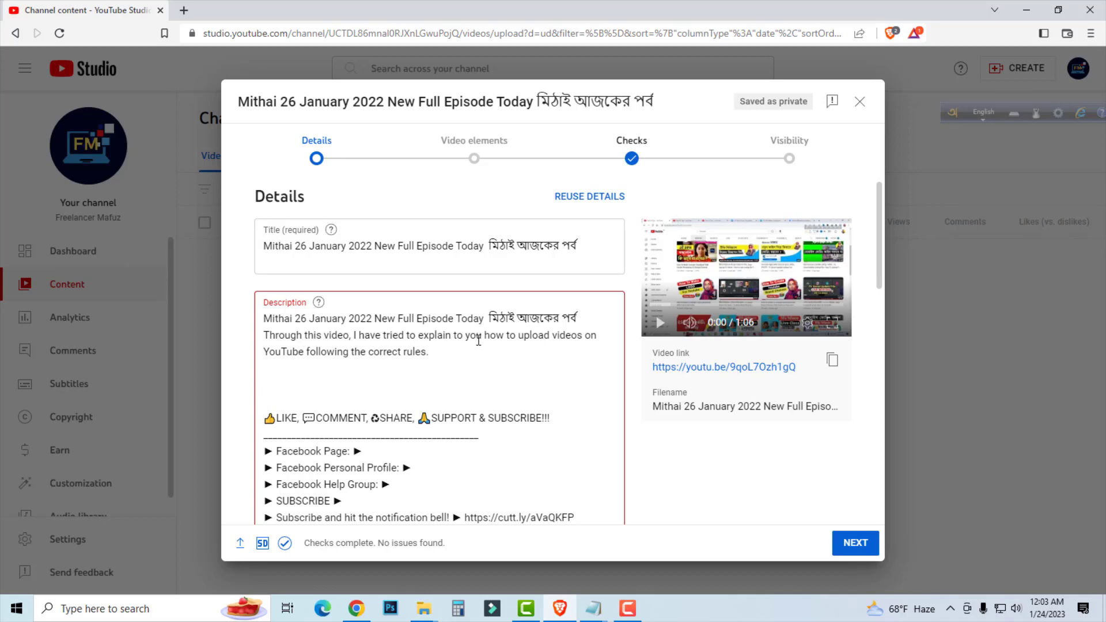
{"action": "left_click_drag", "start_coordinate": [483, 334], "coordinate": [308, 355]}
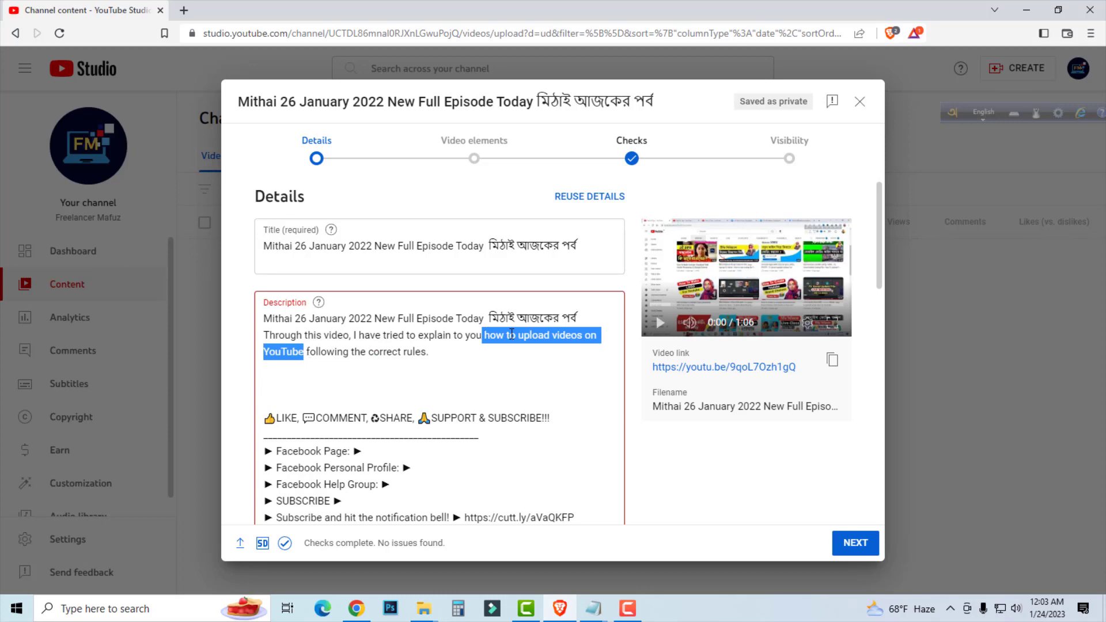
{"action": "left_click", "coordinate": [488, 336]}
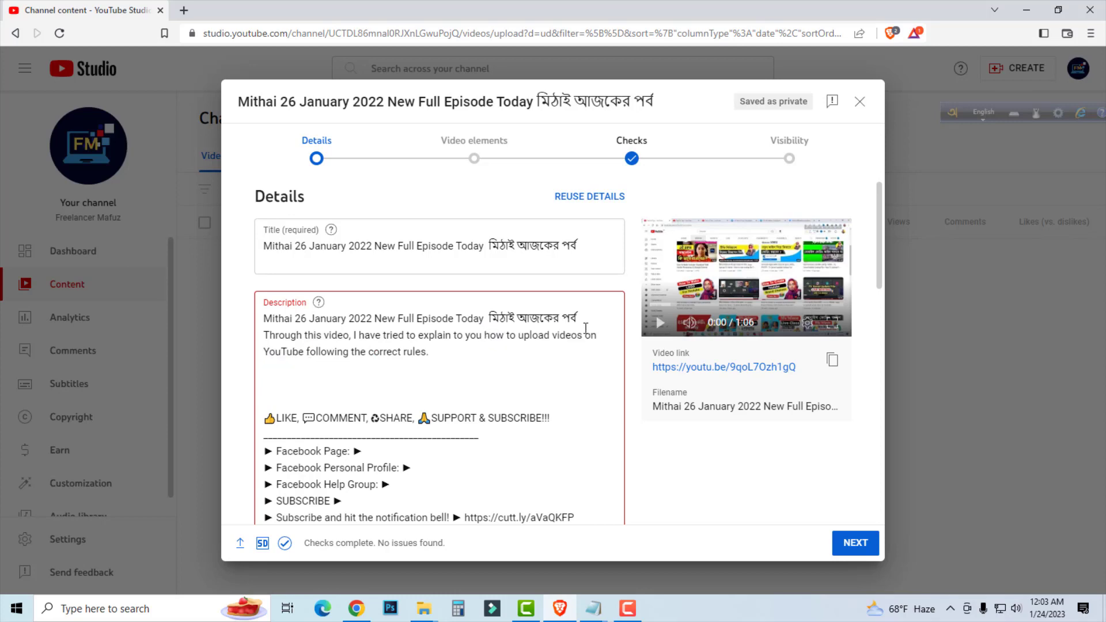
{"action": "left_click_drag", "start_coordinate": [488, 335], "coordinate": [600, 340]}
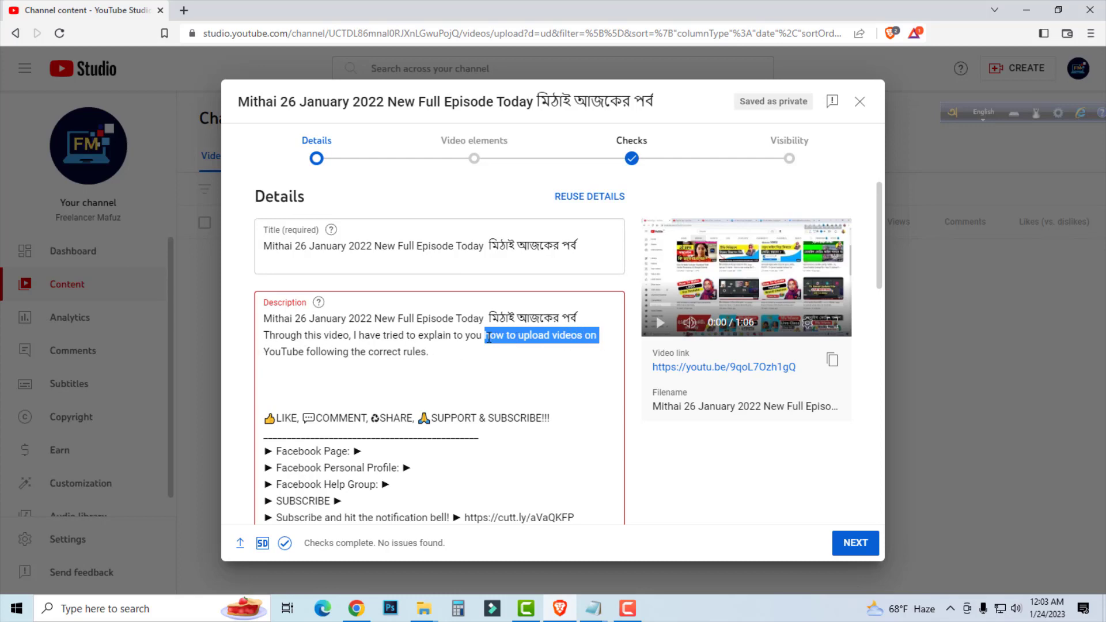
Delete the English intro sentence below the title line from the video description.
{"action": "left_click_drag", "start_coordinate": [579, 342], "coordinate": [304, 351]}
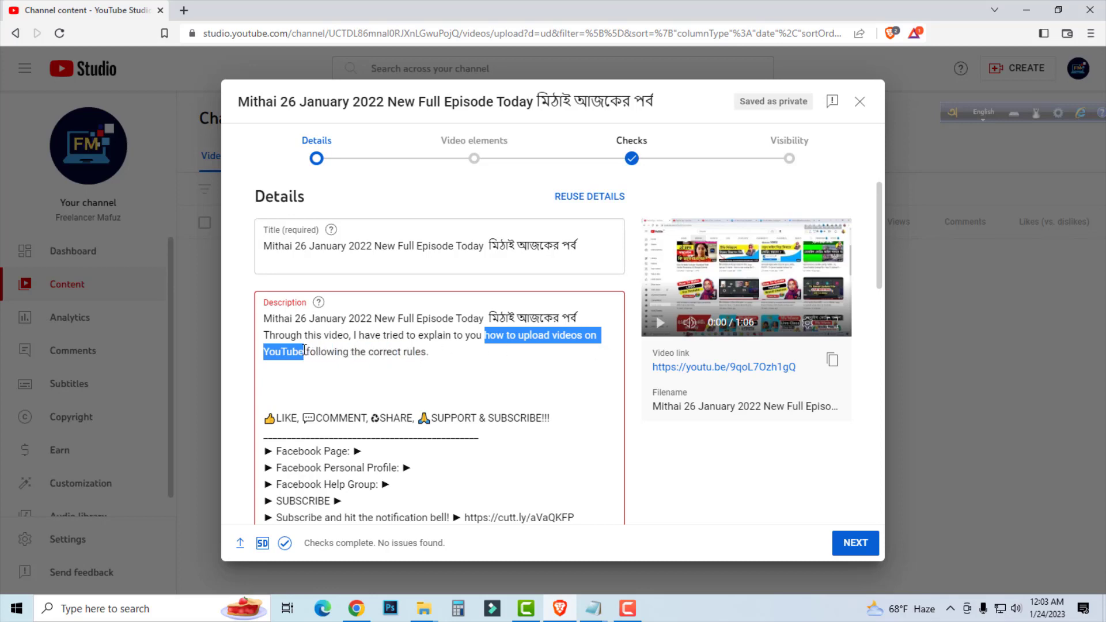
{"action": "left_click", "coordinate": [485, 337]}
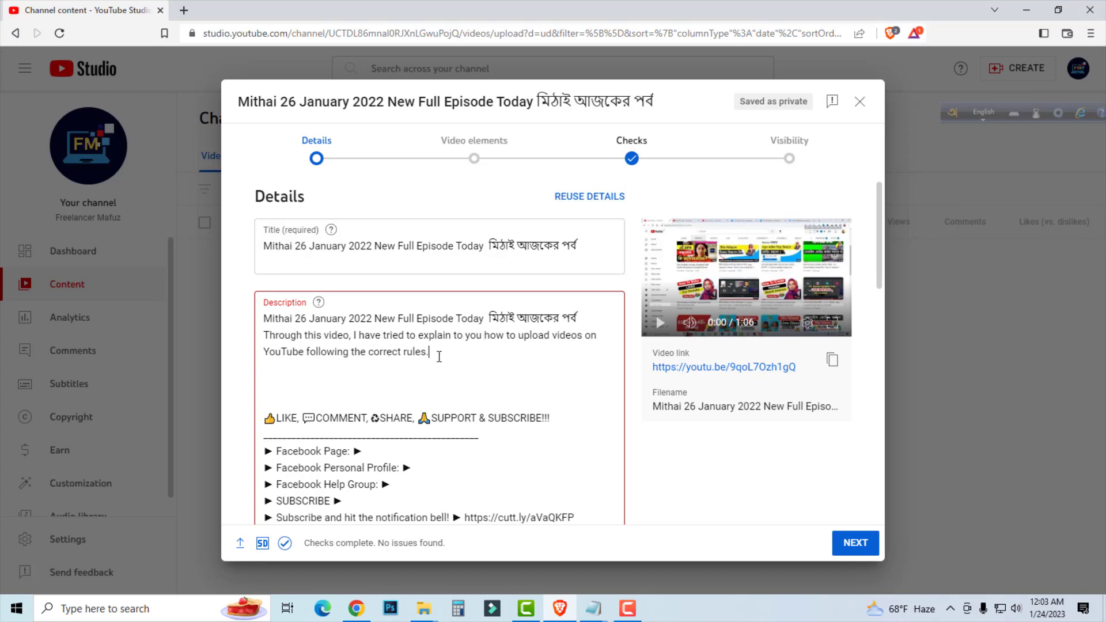
{"action": "left_click_drag", "start_coordinate": [435, 350], "coordinate": [266, 335]}
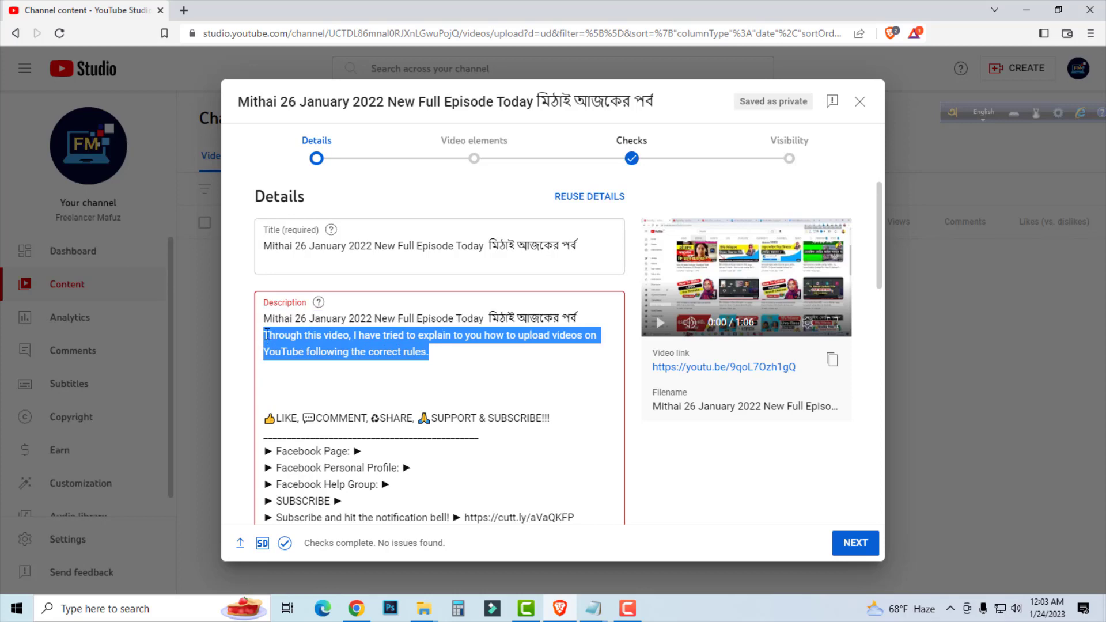
{"action": "key", "text": "BackSpace"}
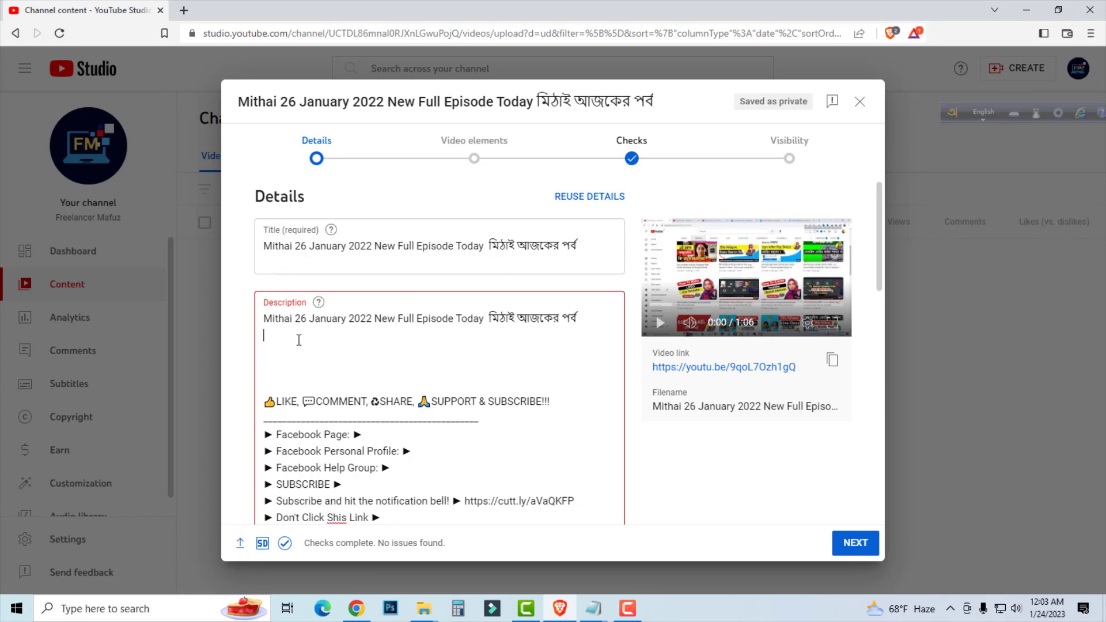
Add three new lines at the end of the description, after the divider below "About This Video:".
{"action": "scroll", "coordinate": [345, 322], "scroll_direction": "down", "scroll_amount": 7}
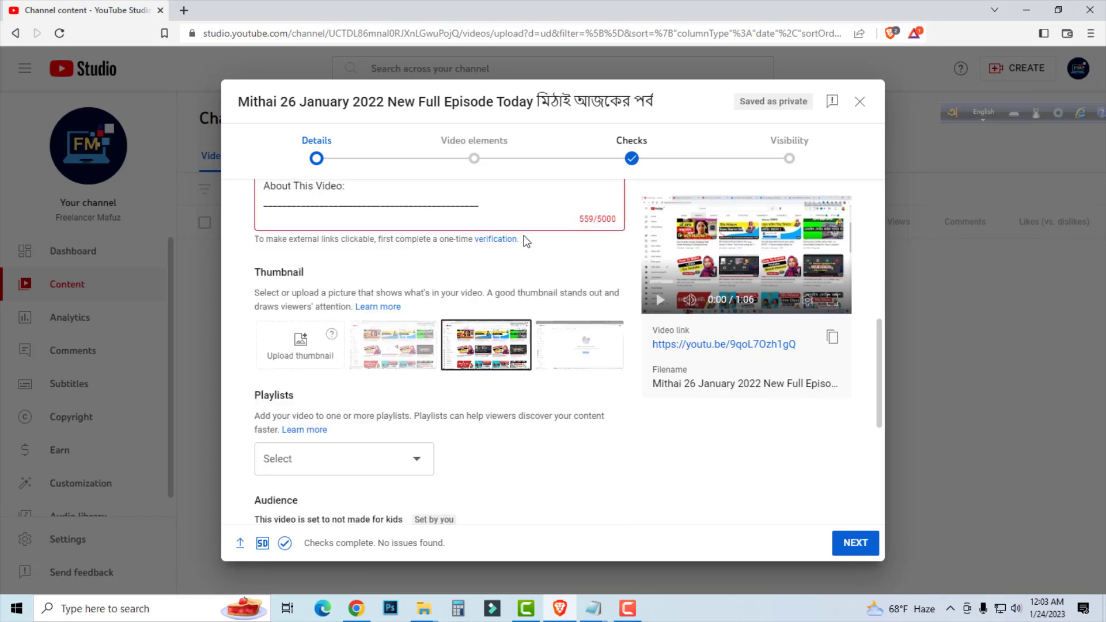
{"action": "scroll", "coordinate": [524, 296], "scroll_direction": "up", "scroll_amount": 6}
{"action": "scroll", "coordinate": [526, 299], "scroll_direction": "down", "scroll_amount": 3}
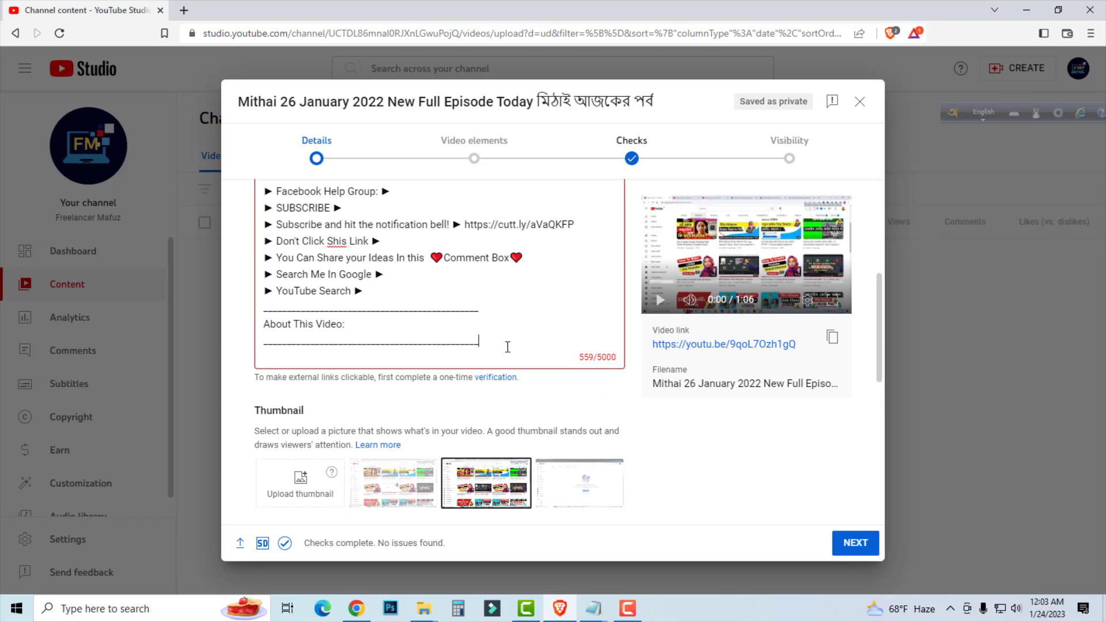
{"action": "key", "text": "ctrl+a"}
{"action": "left_click", "coordinate": [461, 361]}
{"action": "key", "text": "ctrl+a"}
{"action": "left_click", "coordinate": [489, 345]}
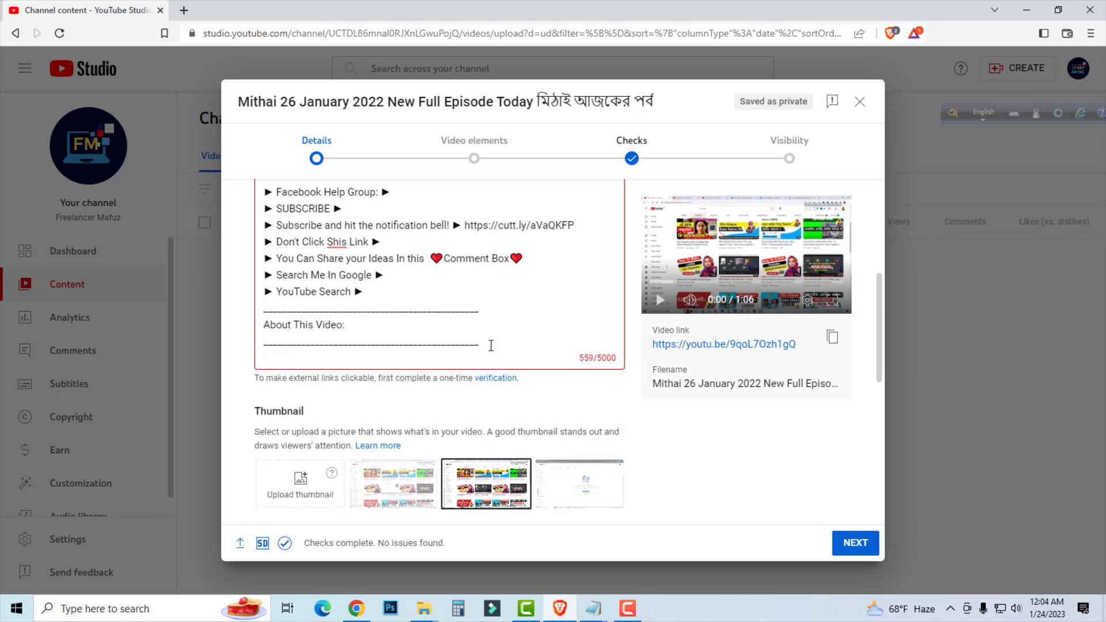
{"action": "scroll", "coordinate": [504, 375], "scroll_direction": "up", "scroll_amount": 2}
{"action": "scroll", "coordinate": [498, 404], "scroll_direction": "down", "scroll_amount": 1}
{"action": "key", "text": "Return"}
{"action": "key", "text": "Return"}
{"action": "key", "text": "Return"}
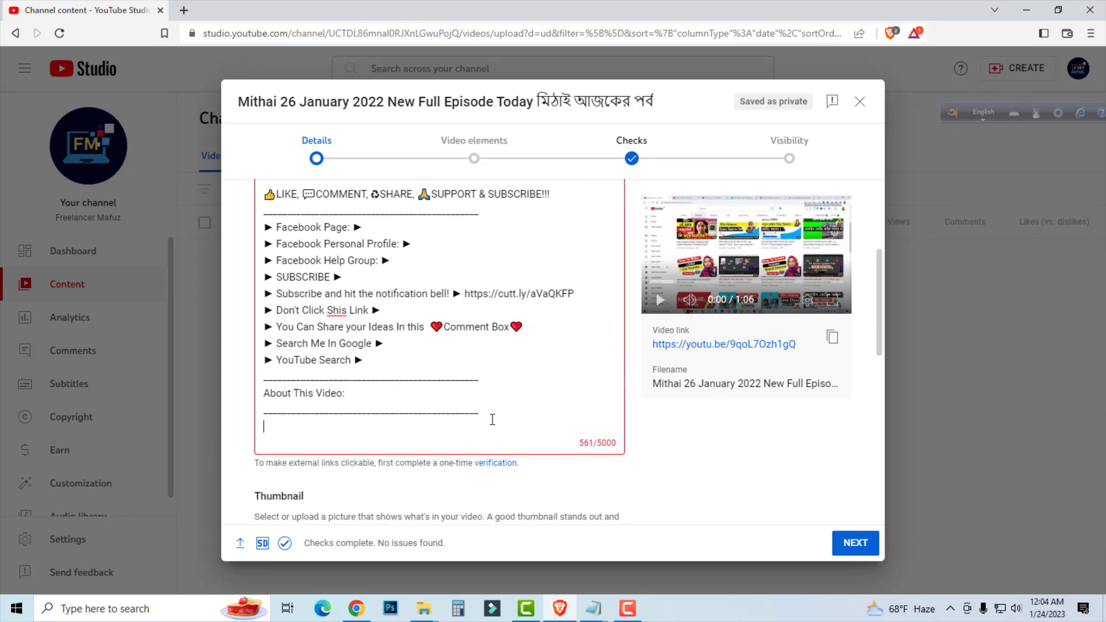
Copy the word "Mithai" from the video title and paste it as the hashtag #Mithai on the description's last line.
{"action": "scroll", "coordinate": [369, 418], "scroll_direction": "up", "scroll_amount": 4}
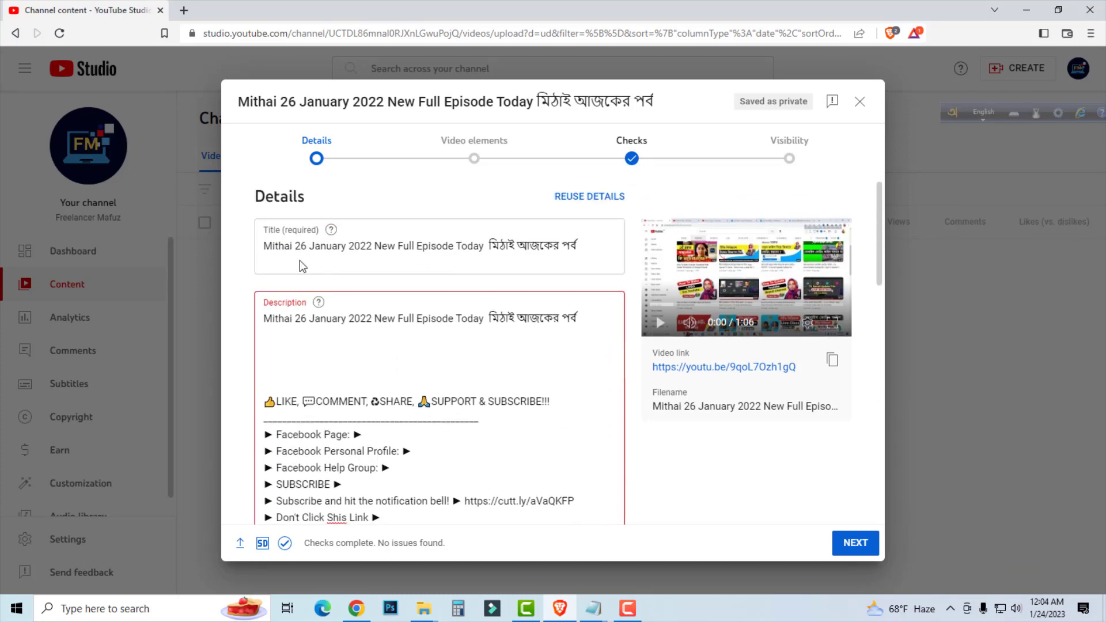
{"action": "left_click_drag", "start_coordinate": [295, 243], "coordinate": [264, 246]}
{"action": "right_click", "coordinate": [276, 252]}
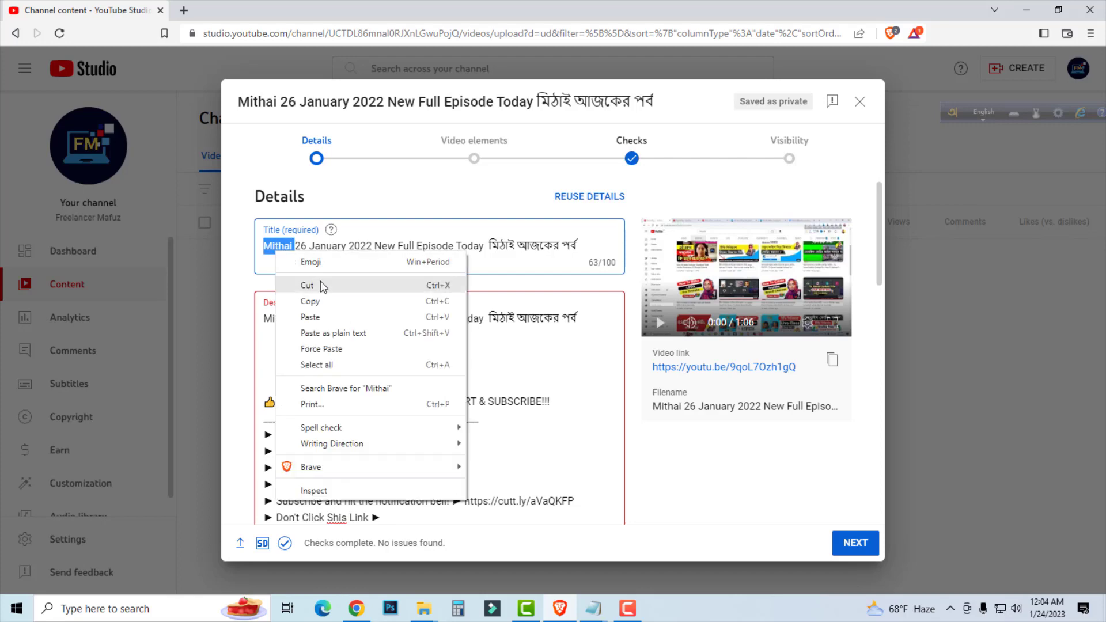
{"action": "left_click", "coordinate": [327, 307]}
{"action": "scroll", "coordinate": [327, 309], "scroll_direction": "down", "scroll_amount": 5}
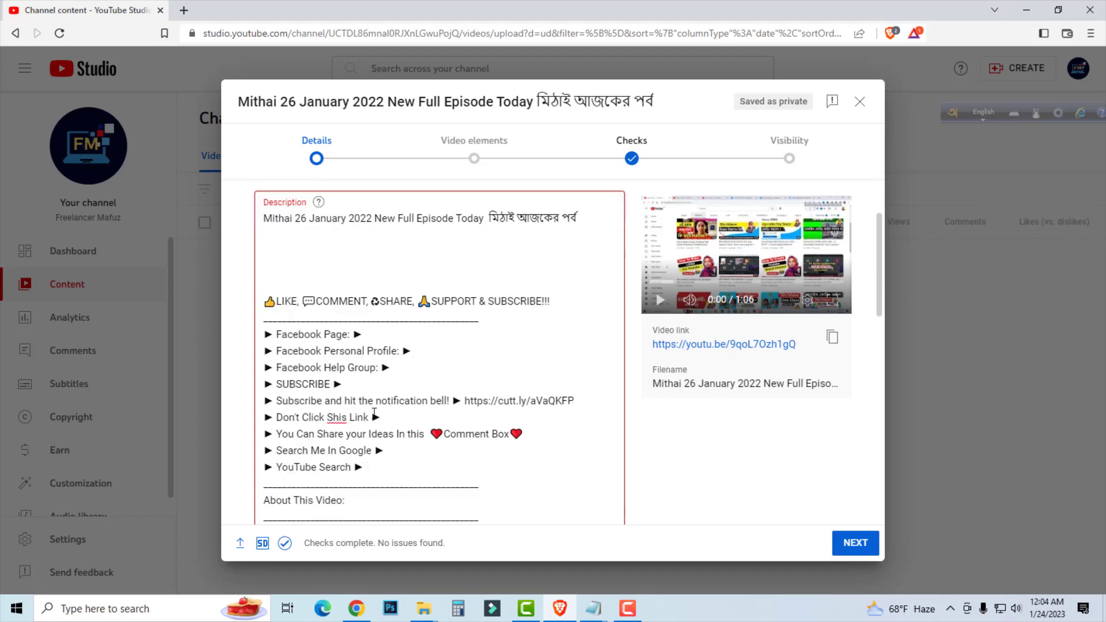
{"action": "left_click", "coordinate": [290, 321]}
{"action": "type", "text": "#"}
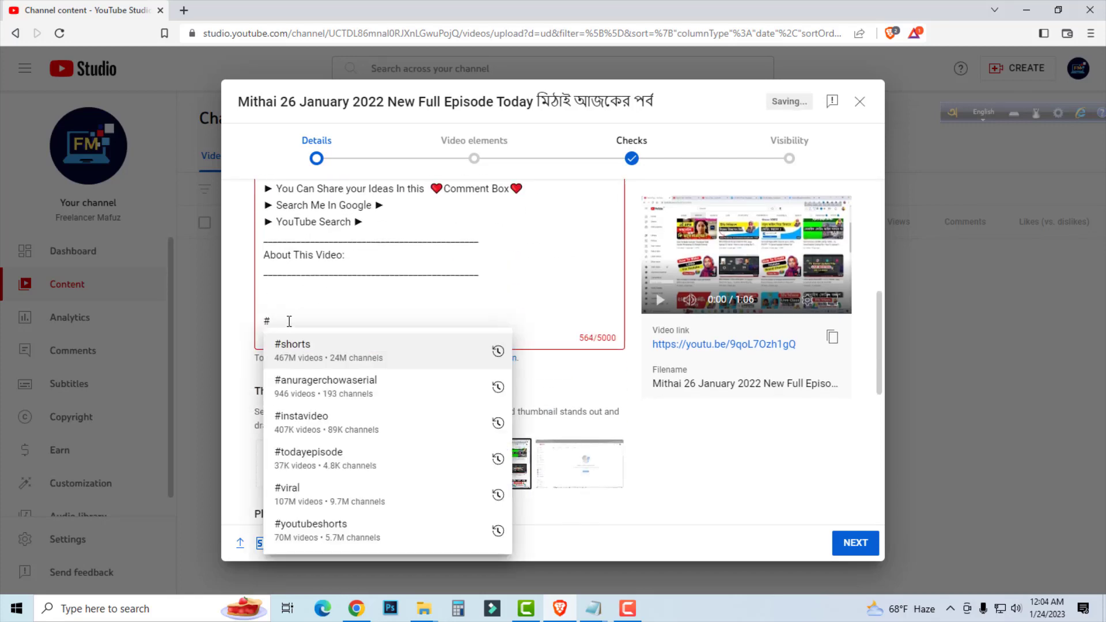
{"action": "key", "text": "ctrl+v"}
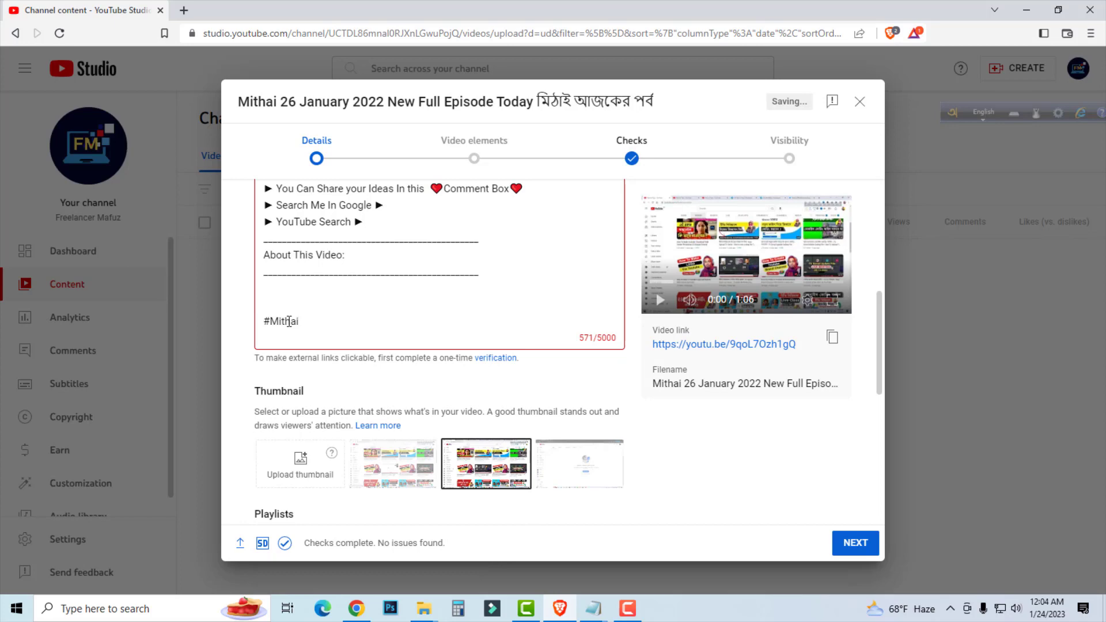
Add the Bengali hashtag #মিঠায় after #Mithai in the description.
{"action": "type", "text": "#"}
{"action": "key", "text": "F12"}
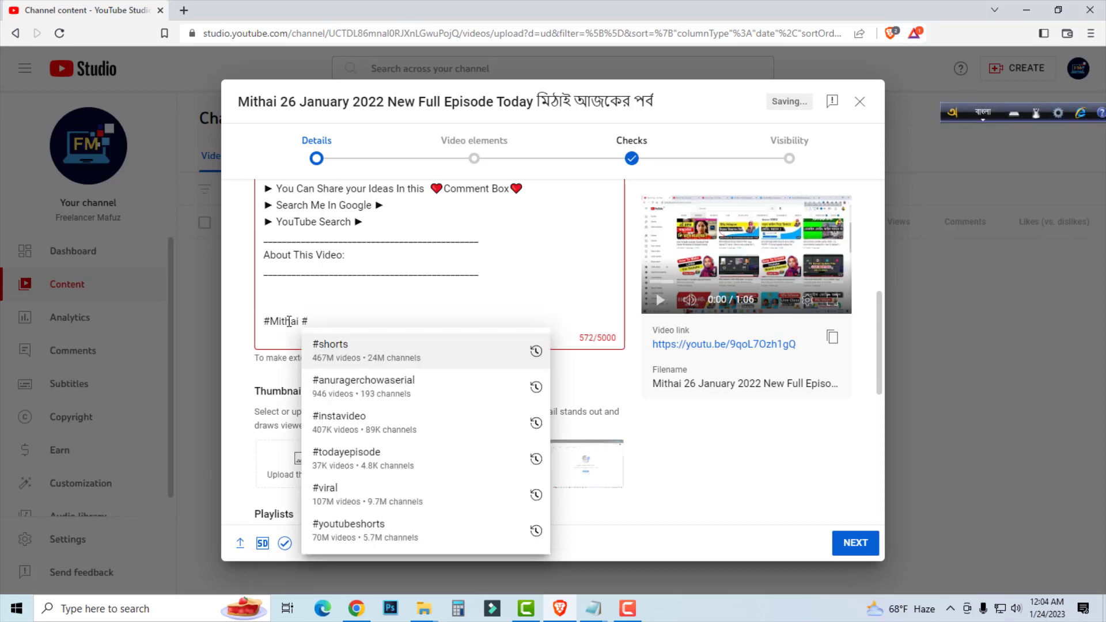
{"action": "type", "text": "মিঠায়"}
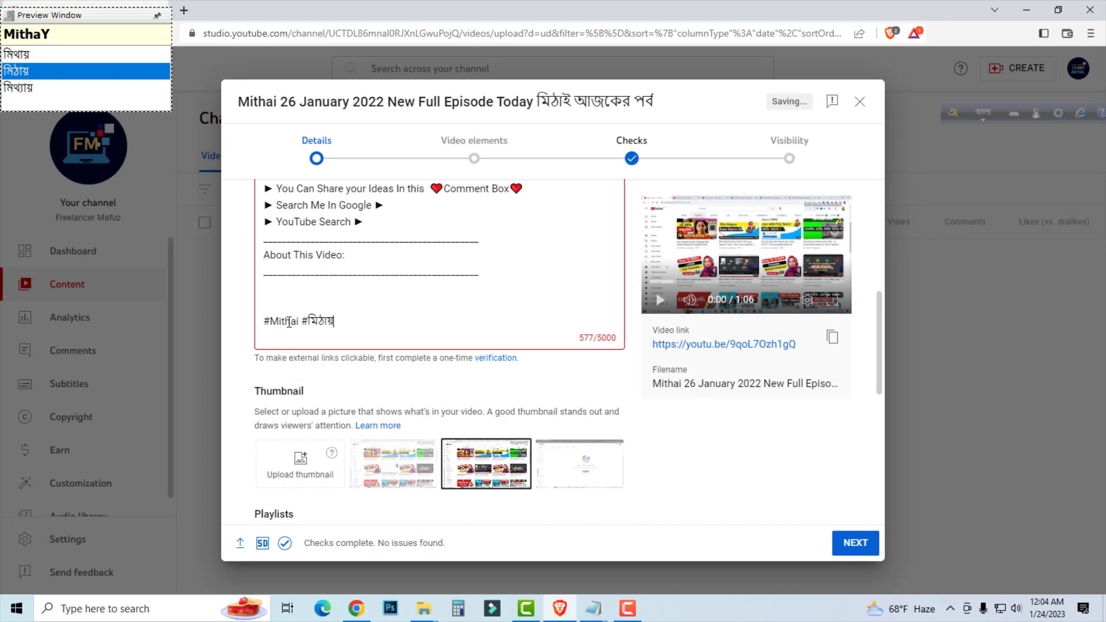
Copy the Bengali phrase "মিঠাই আজকের পর্ব" from the title and paste it after a # as the description's third hashtag.
{"action": "scroll", "coordinate": [358, 319], "scroll_direction": "up", "scroll_amount": 7}
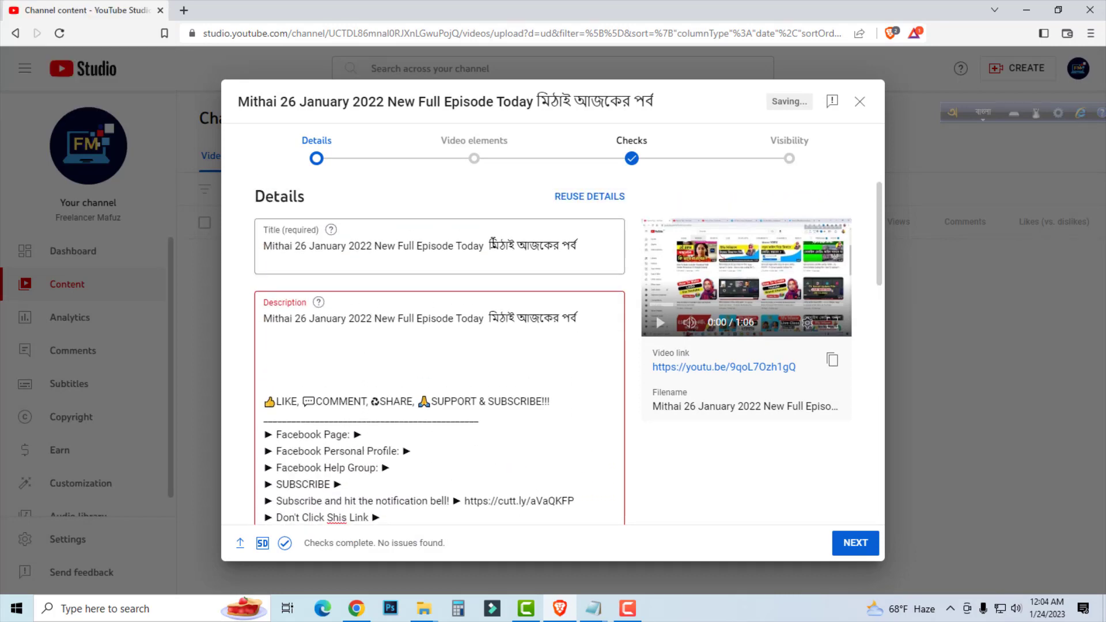
{"action": "left_click_drag", "start_coordinate": [491, 244], "coordinate": [590, 249]}
{"action": "right_click", "coordinate": [567, 247]}
{"action": "left_click", "coordinate": [601, 296]}
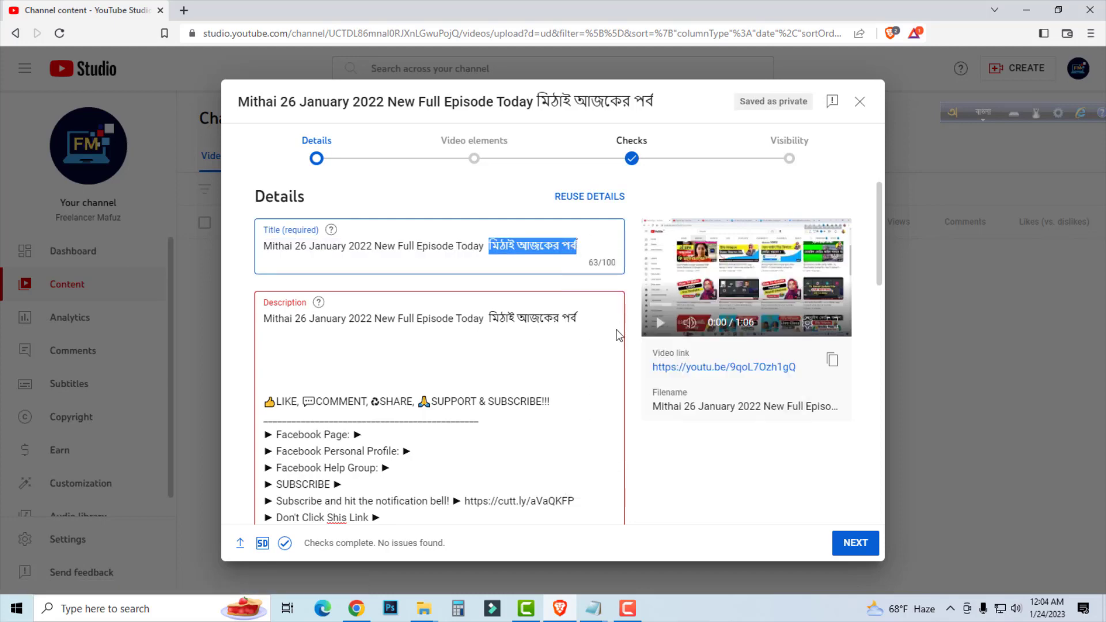
{"action": "scroll", "coordinate": [576, 334], "scroll_direction": "down", "scroll_amount": 10}
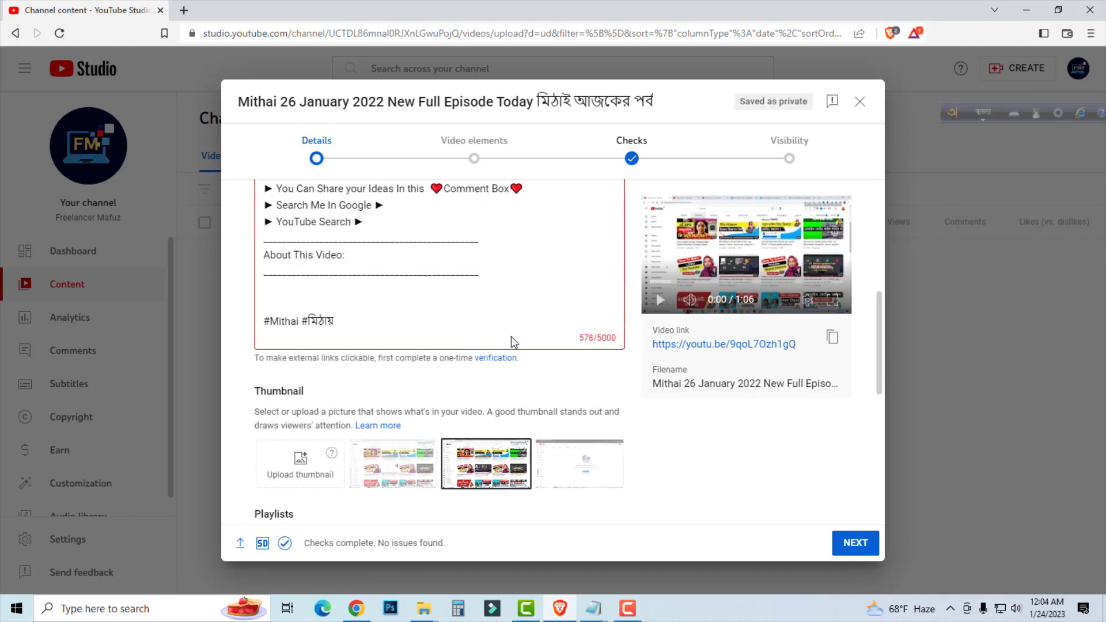
{"action": "left_click", "coordinate": [367, 320]}
{"action": "type", "text": "#"}
{"action": "key", "text": "ctrl+v"}
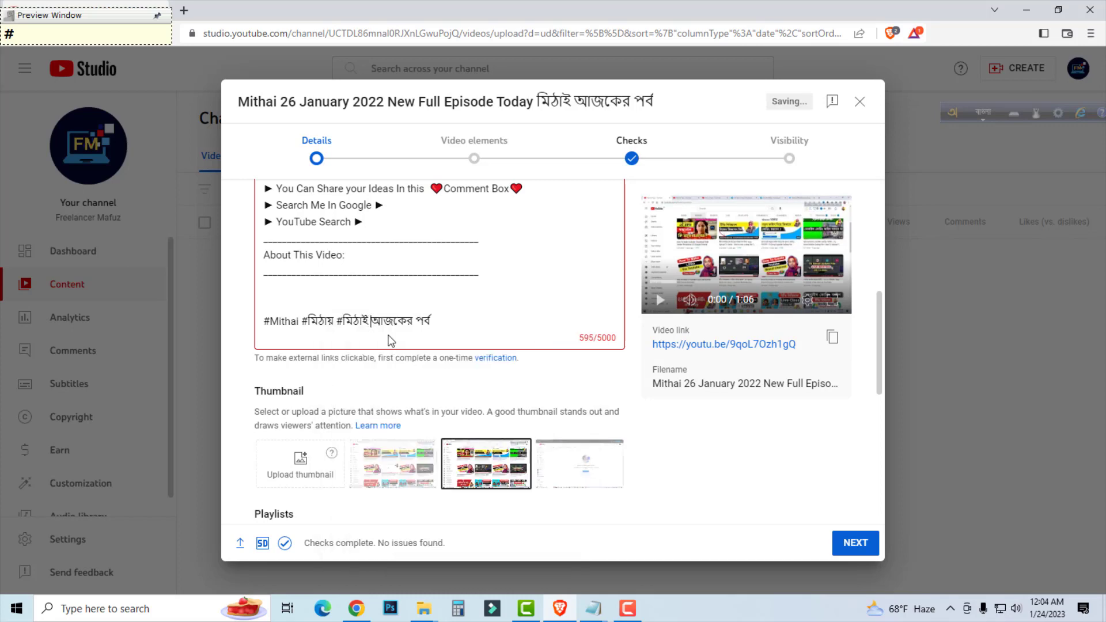
Replace the spaces in the third hashtag with underscores so it reads #মিঠাই_আজকের_পর্ব.
{"action": "key", "text": "BackSpace"}
{"action": "key", "text": "BackSpace"}
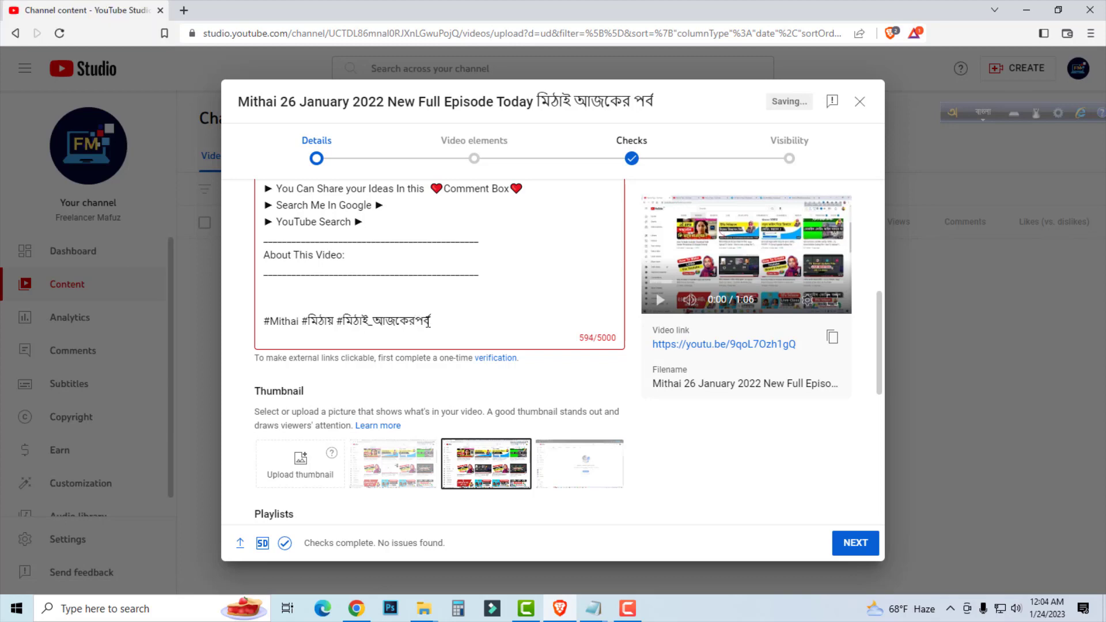
{"action": "type", "text": "_"}
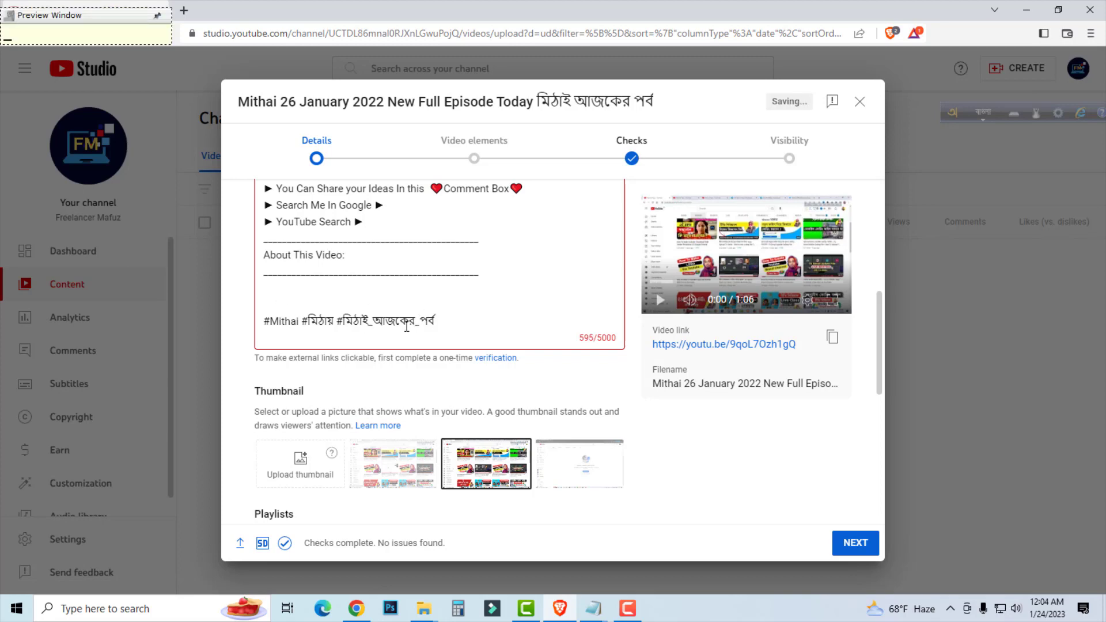
{"action": "left_click_drag", "start_coordinate": [448, 321], "coordinate": [348, 316]}
{"action": "left_click_drag", "start_coordinate": [449, 318], "coordinate": [342, 318]}
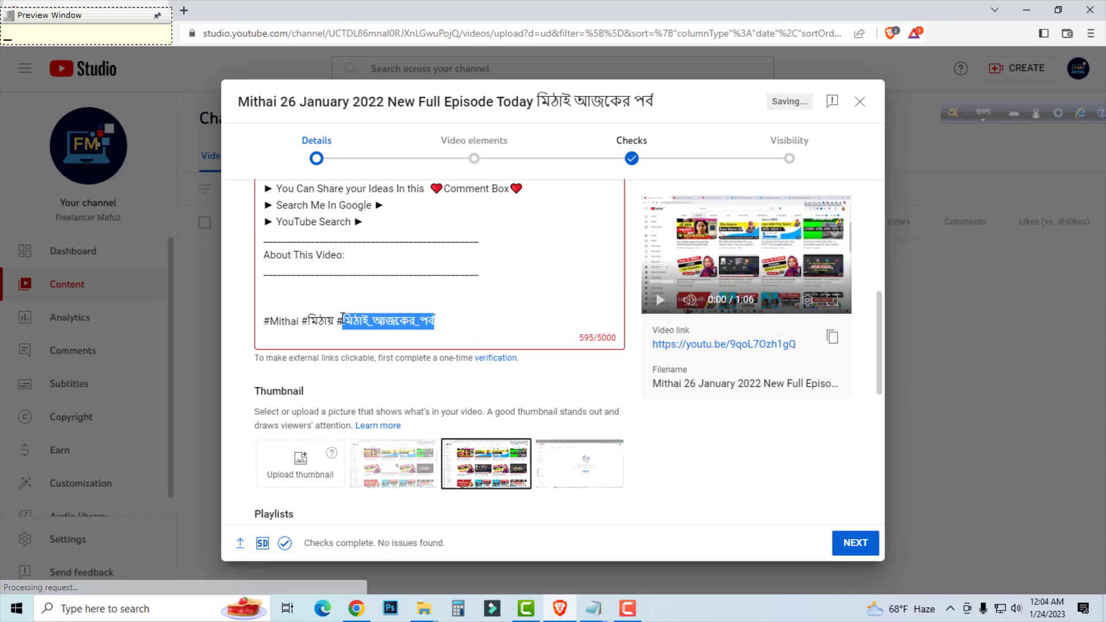
{"action": "left_click", "coordinate": [448, 323]}
Start creating a new playlist from the video's playlist selection.
{"action": "scroll", "coordinate": [496, 306], "scroll_direction": "down", "scroll_amount": 2}
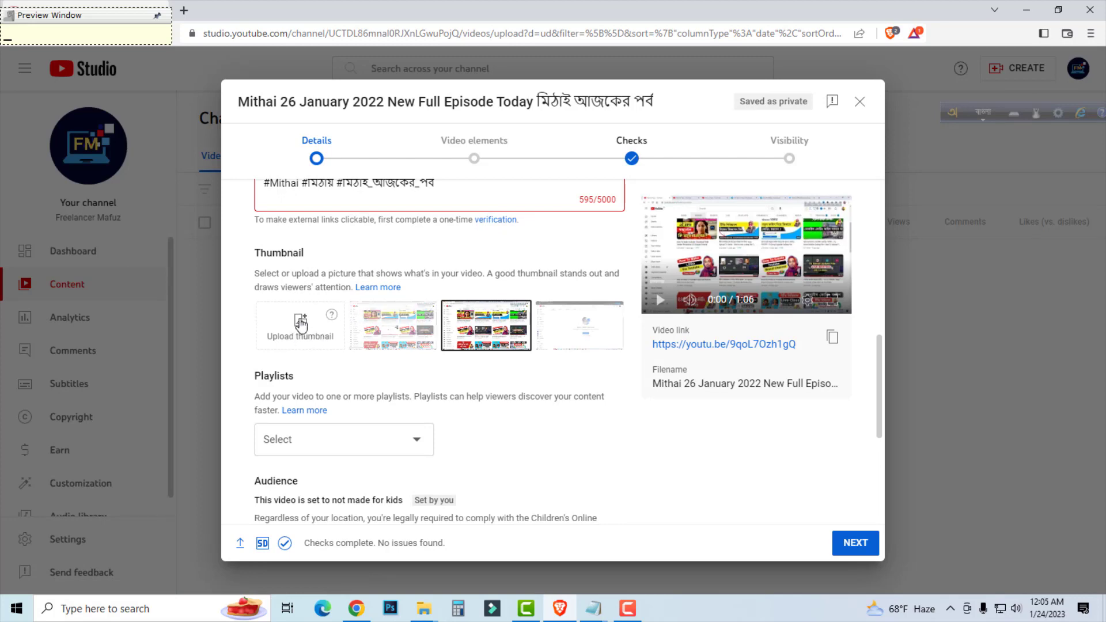
{"action": "scroll", "coordinate": [345, 274], "scroll_direction": "down", "scroll_amount": 3}
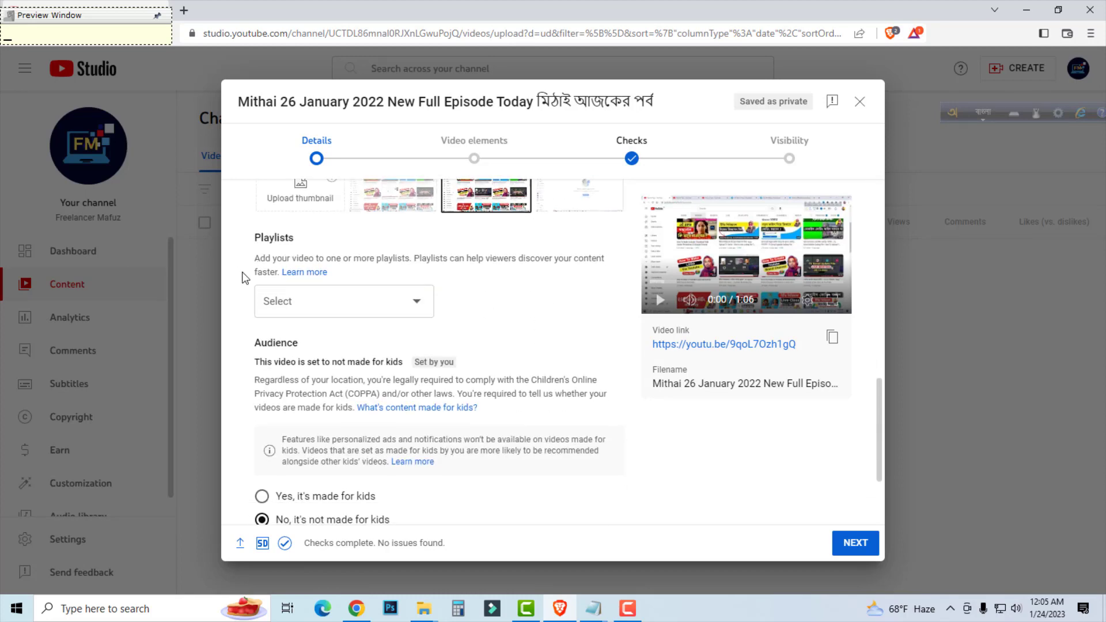
{"action": "left_click", "coordinate": [337, 311]}
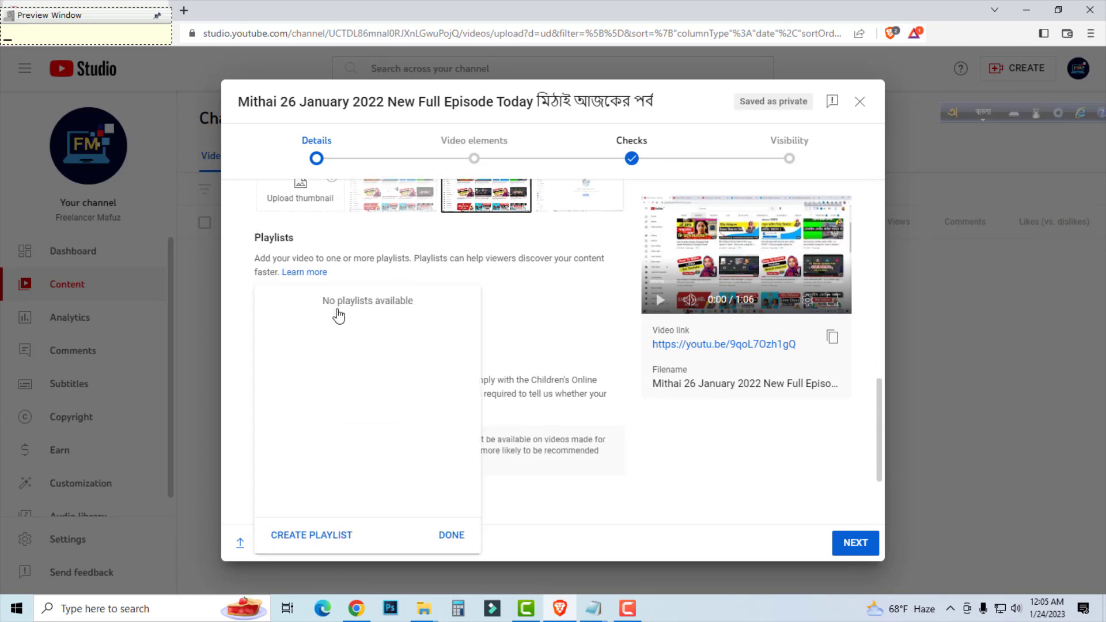
{"action": "left_click", "coordinate": [311, 539]}
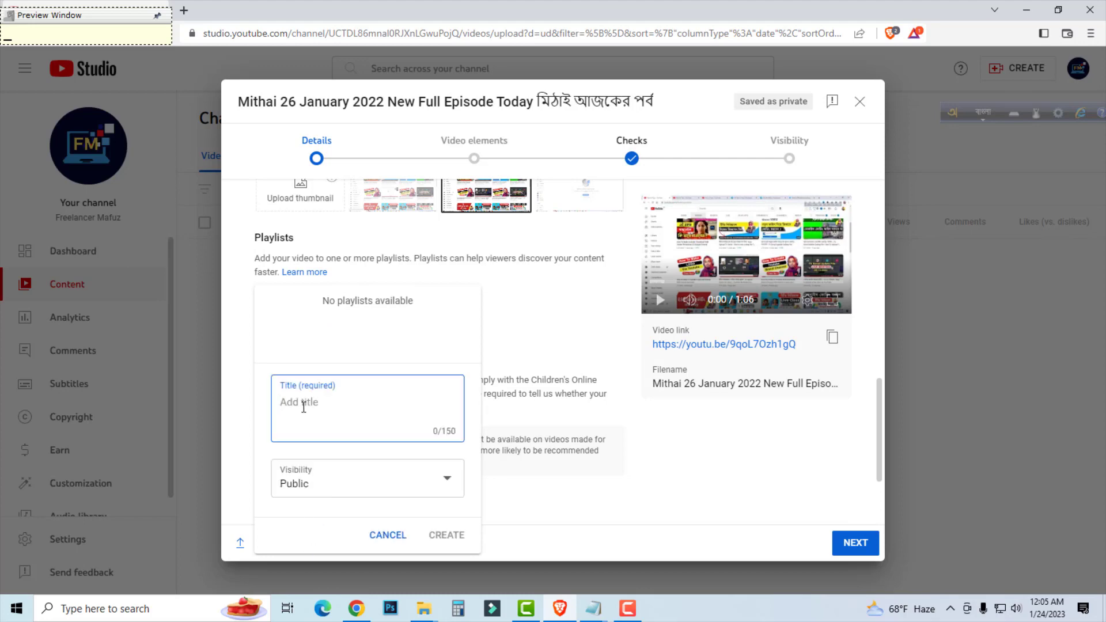
{"action": "type", "text": "Mithai"}
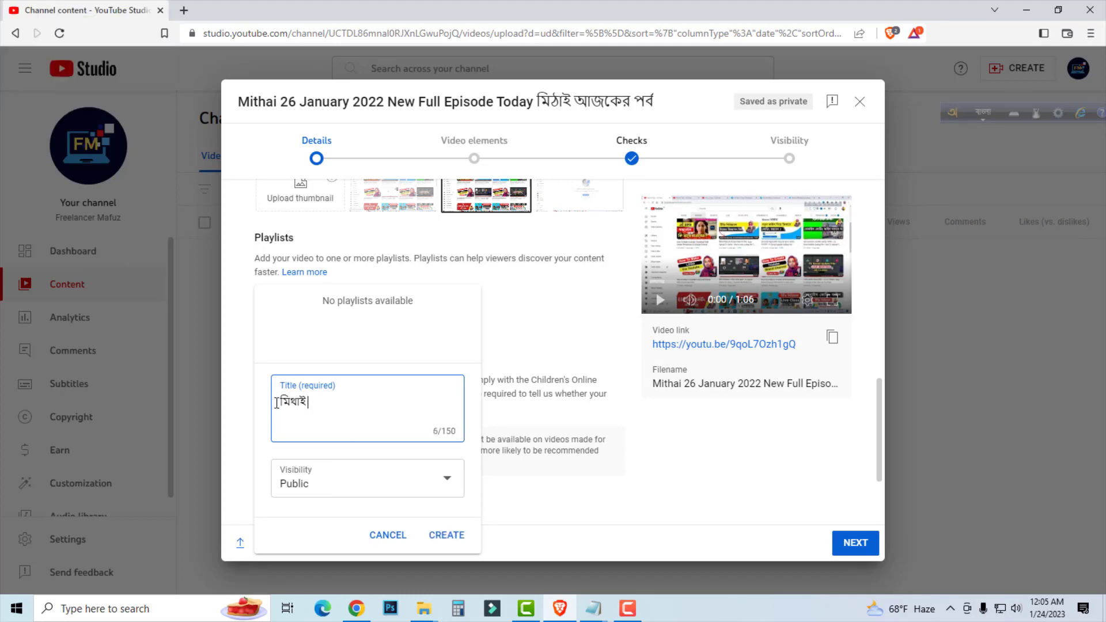
{"action": "key", "text": "ctrl+a"}
{"action": "key", "text": "BackSpace"}
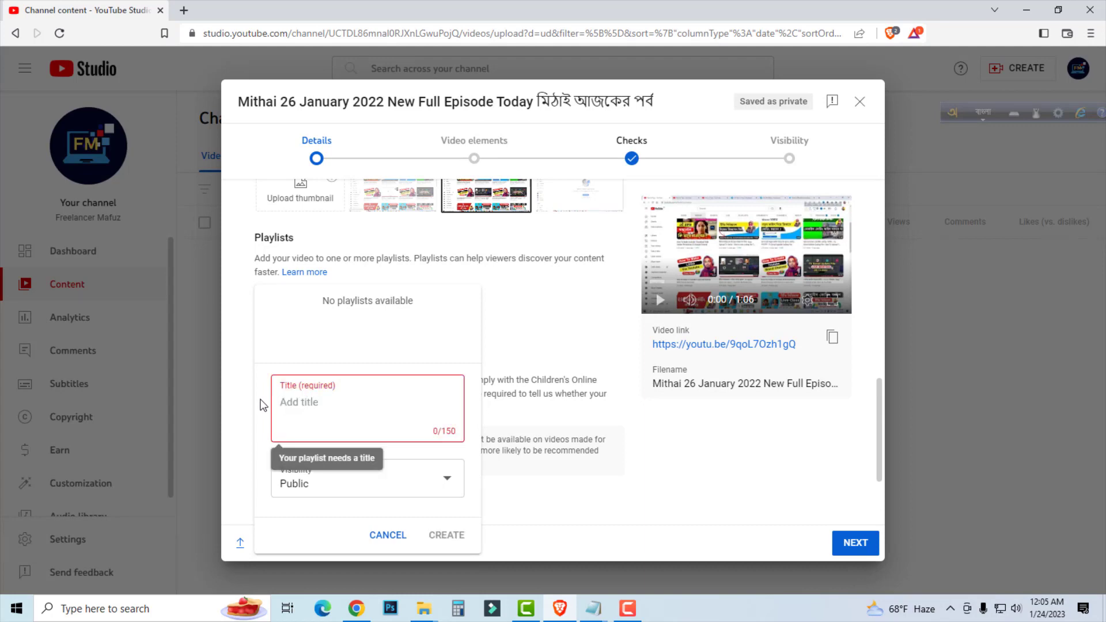
Switch the keyboard input to English and try to create a playlist titled "Mithai" with Private visibility.
{"action": "key", "text": "F12"}
{"action": "type", "text": "Mithai"}
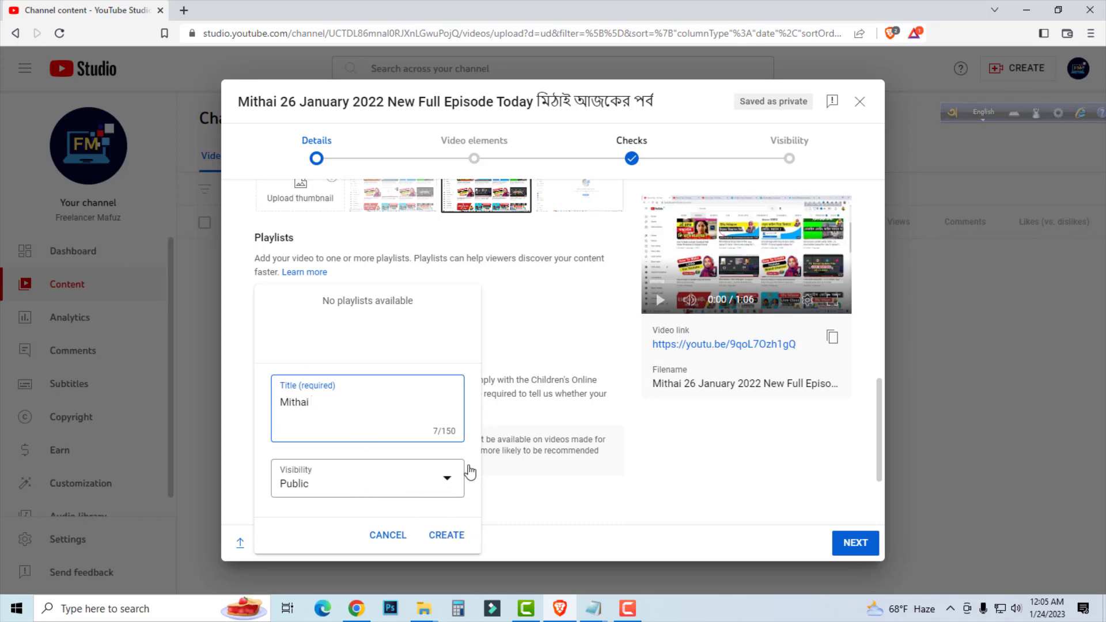
{"action": "left_click", "coordinate": [415, 485]}
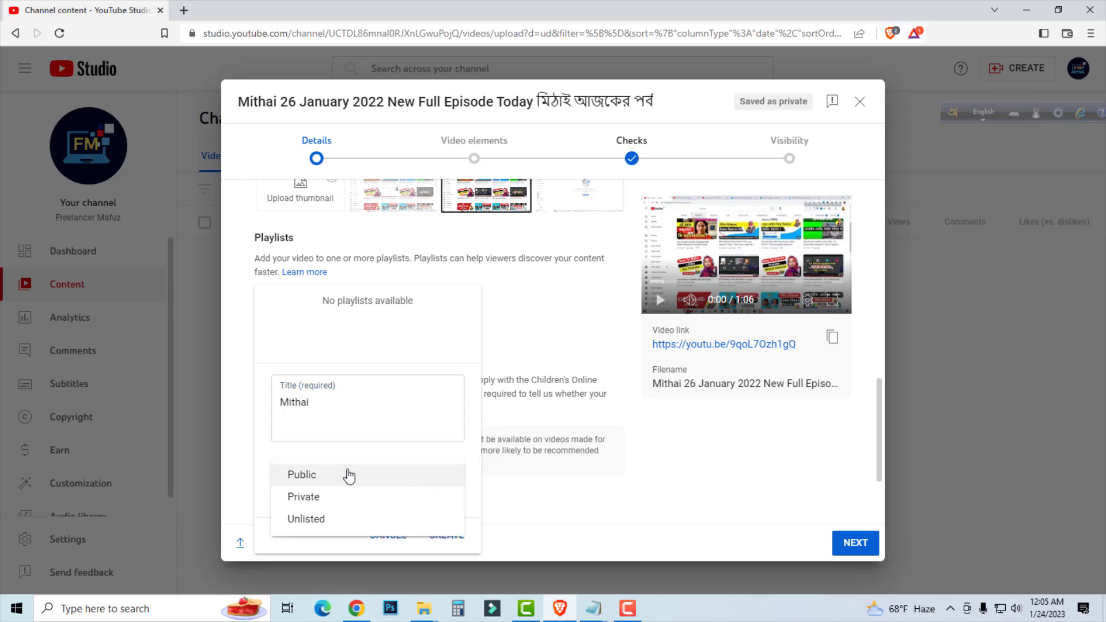
{"action": "left_click", "coordinate": [313, 497]}
{"action": "left_click", "coordinate": [450, 534]}
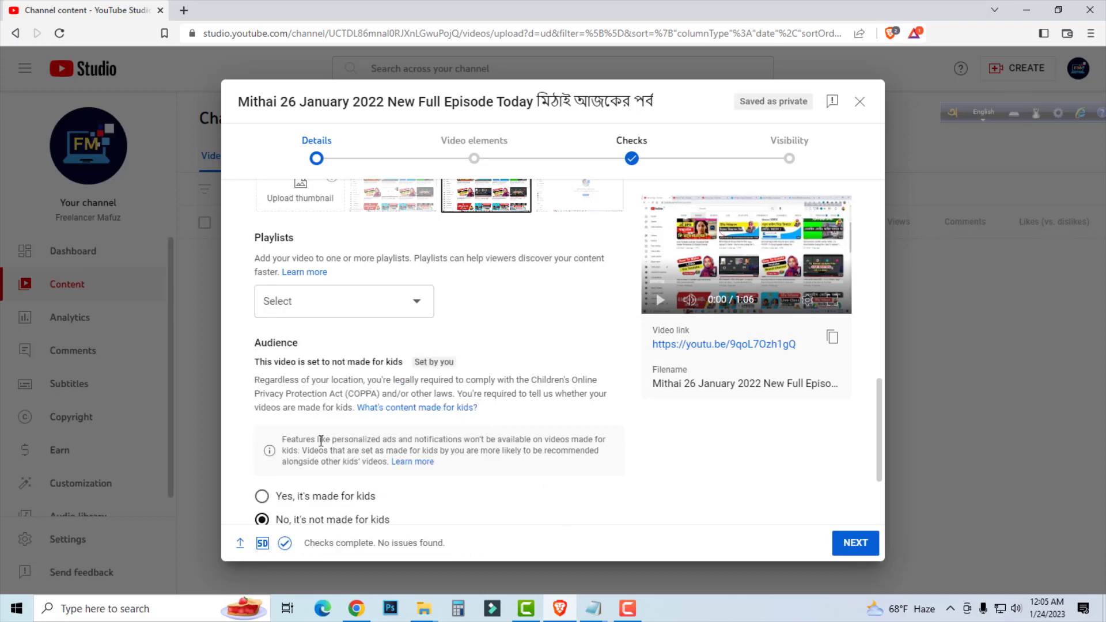
Check that the audience is set to "No, it's not made for kids" and show the additional video settings.
{"action": "scroll", "coordinate": [511, 329], "scroll_direction": "down", "scroll_amount": 2}
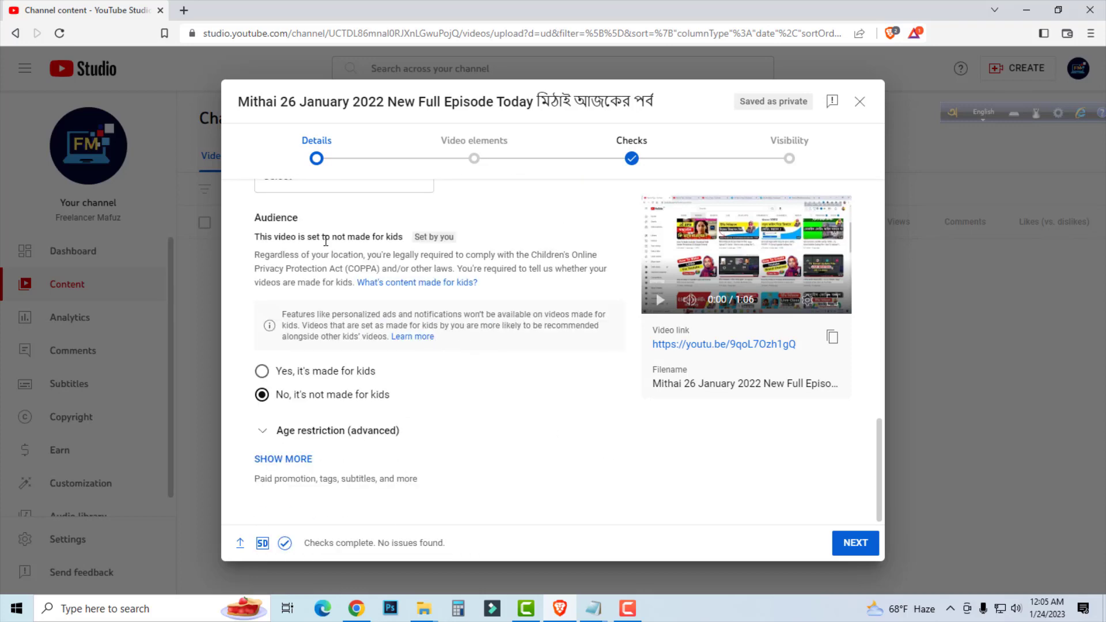
{"action": "scroll", "coordinate": [327, 241], "scroll_direction": "up", "scroll_amount": 3}
{"action": "scroll", "coordinate": [521, 395], "scroll_direction": "down", "scroll_amount": 3}
{"action": "left_click_drag", "start_coordinate": [407, 398], "coordinate": [270, 396]}
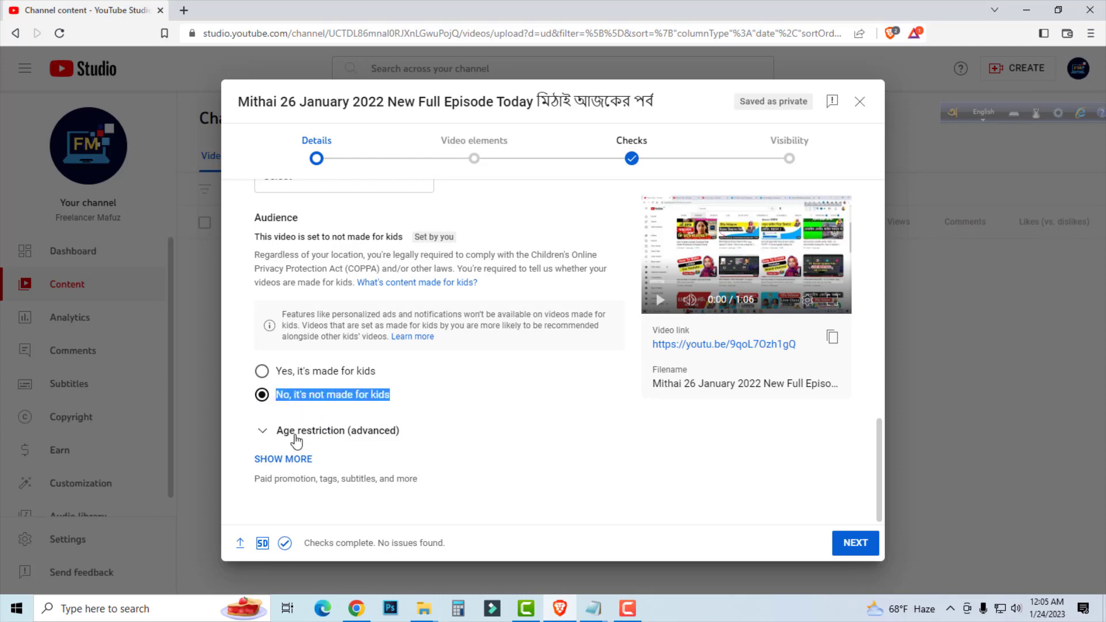
{"action": "left_click", "coordinate": [282, 459]}
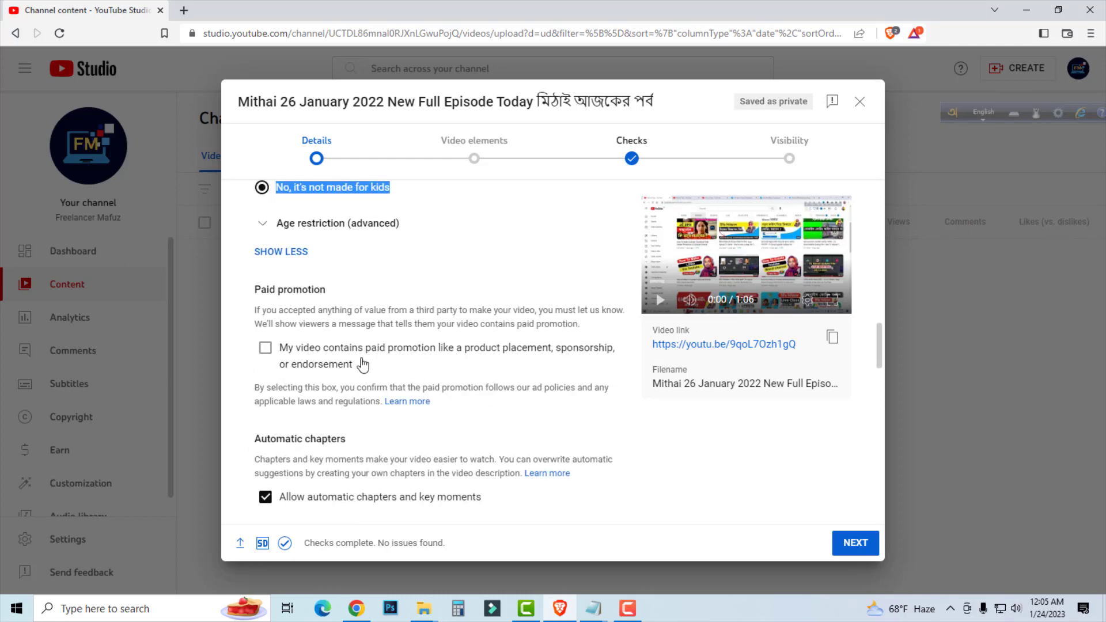
{"action": "scroll", "coordinate": [341, 241], "scroll_direction": "down", "scroll_amount": 2}
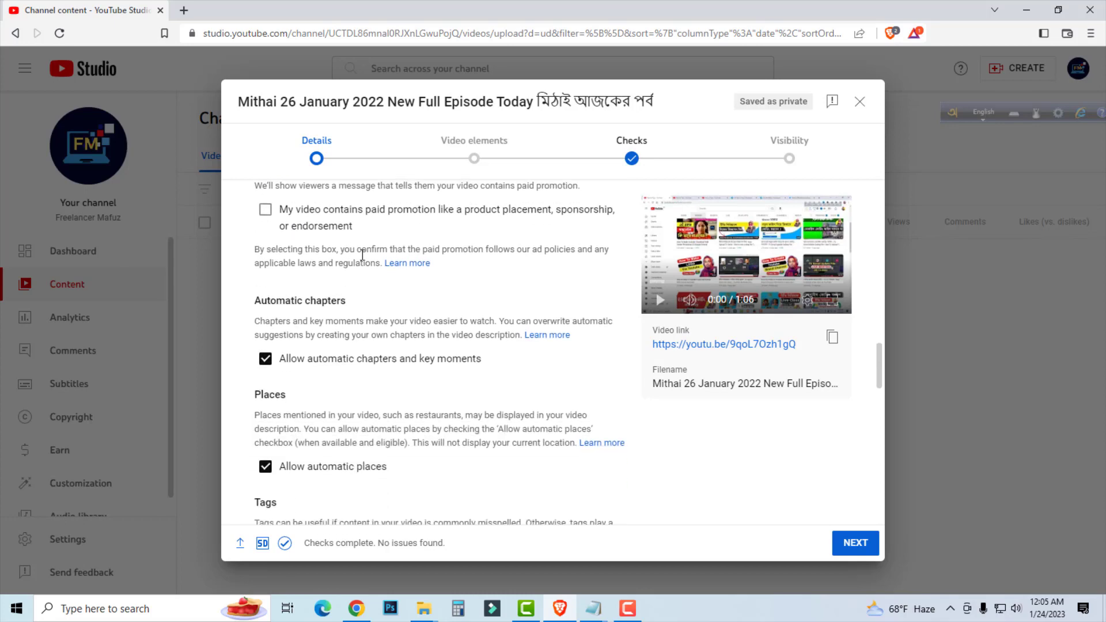
Copy the full keyword list from the New Text Document in Notepad for use as the video's tags.
{"action": "scroll", "coordinate": [361, 254], "scroll_direction": "up", "scroll_amount": 4}
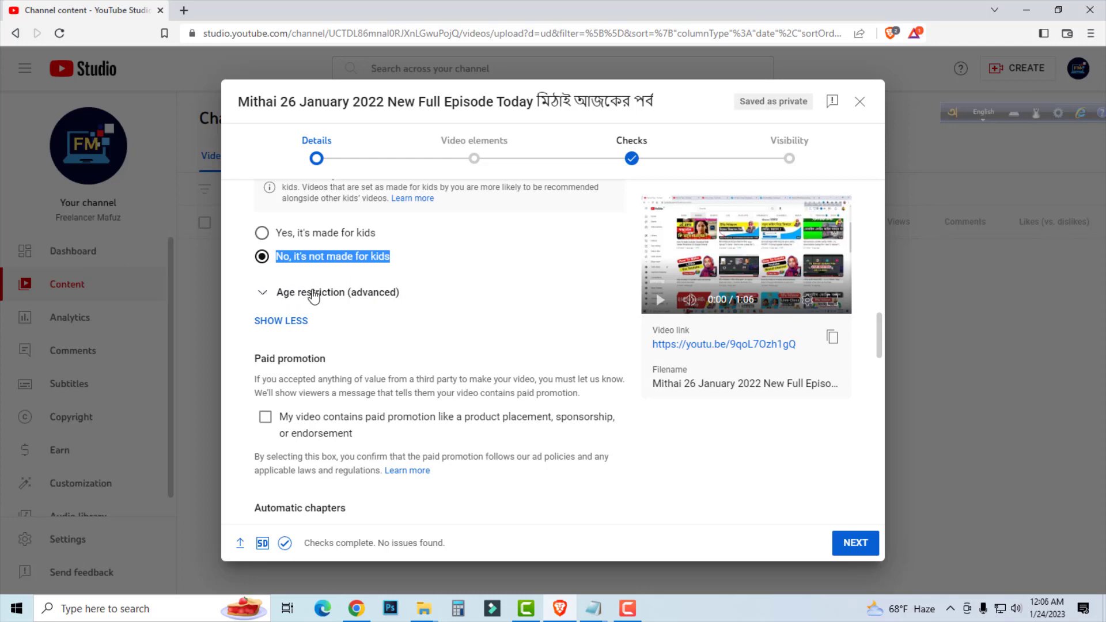
{"action": "scroll", "coordinate": [311, 380], "scroll_direction": "down", "scroll_amount": 1}
{"action": "scroll", "coordinate": [317, 357], "scroll_direction": "down", "scroll_amount": 6}
{"action": "scroll", "coordinate": [322, 314], "scroll_direction": "up", "scroll_amount": 1}
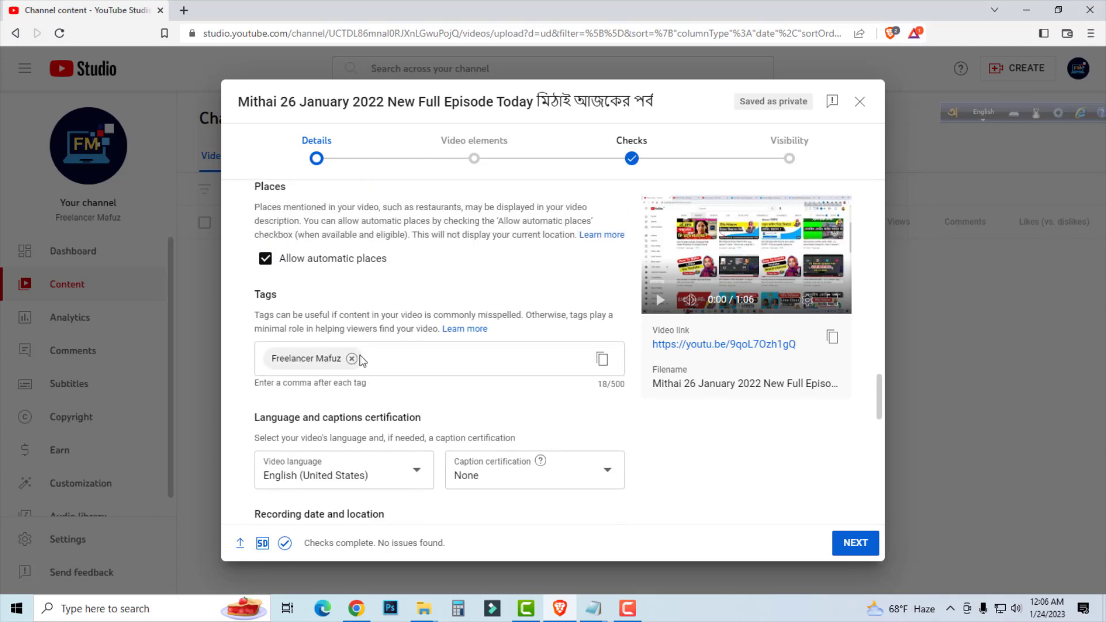
{"action": "mouse_move", "coordinate": [590, 615]}
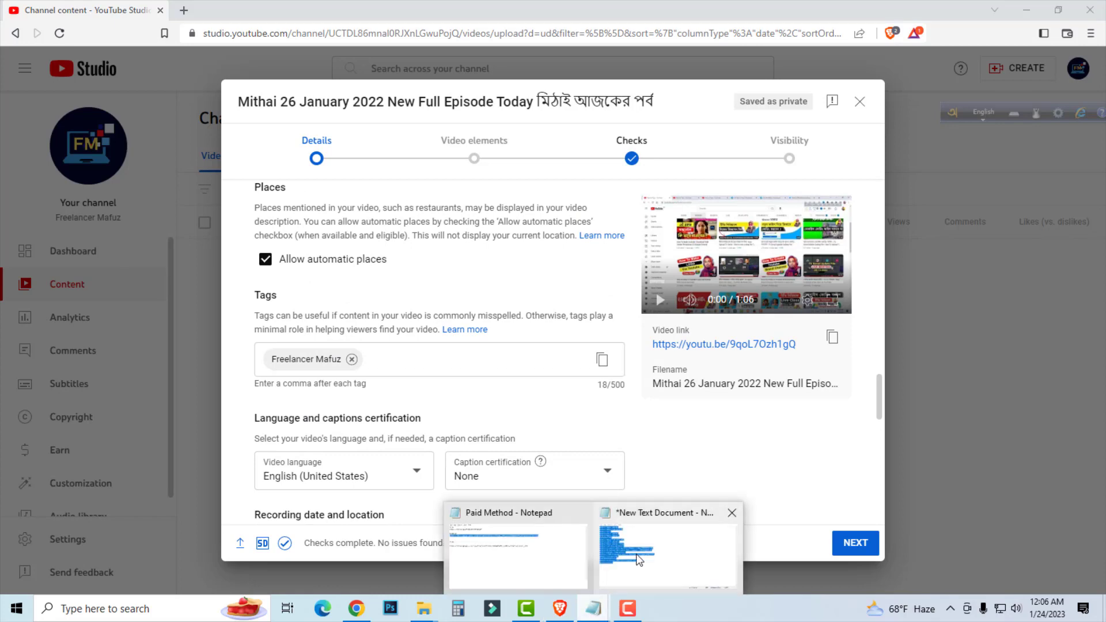
{"action": "left_click", "coordinate": [730, 567]}
{"action": "left_click", "coordinate": [762, 436]}
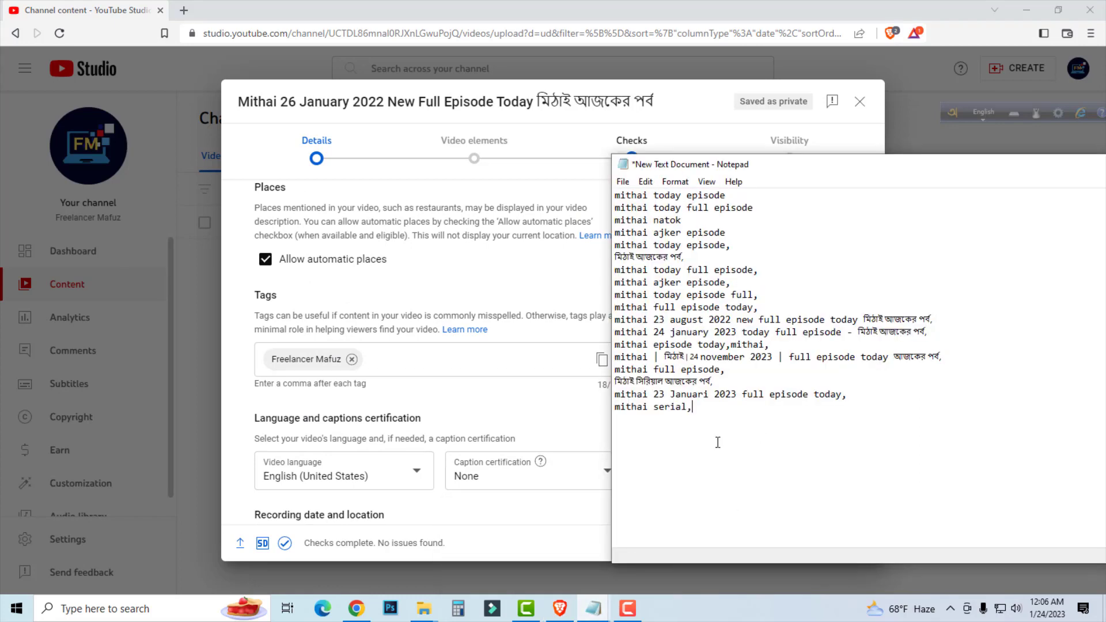
{"action": "left_click_drag", "start_coordinate": [710, 407], "coordinate": [569, 167]}
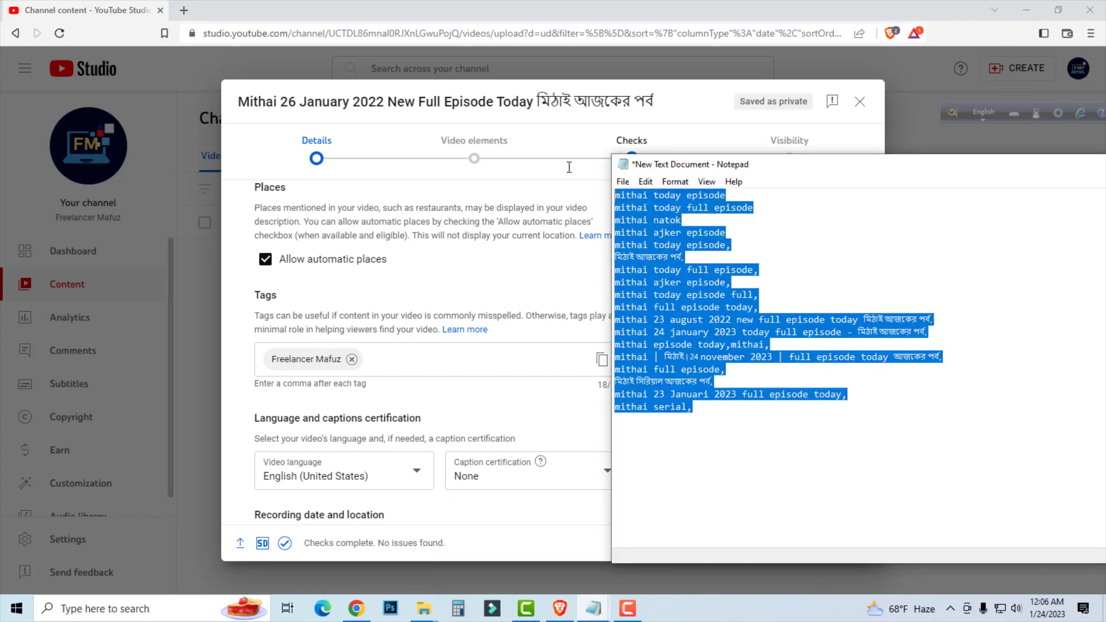
{"action": "right_click", "coordinate": [667, 279]}
{"action": "left_click", "coordinate": [715, 325]}
Try to paste the copied keyword list into the video's tags.
{"action": "left_click", "coordinate": [402, 356]}
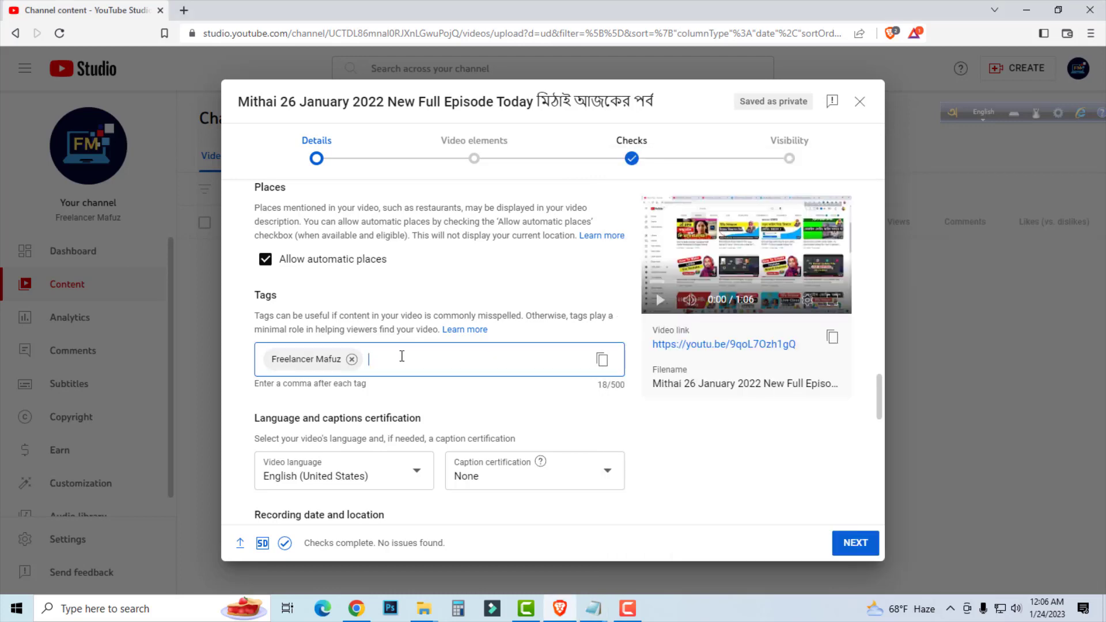
{"action": "right_click", "coordinate": [402, 357]}
{"action": "left_click", "coordinate": [426, 212]}
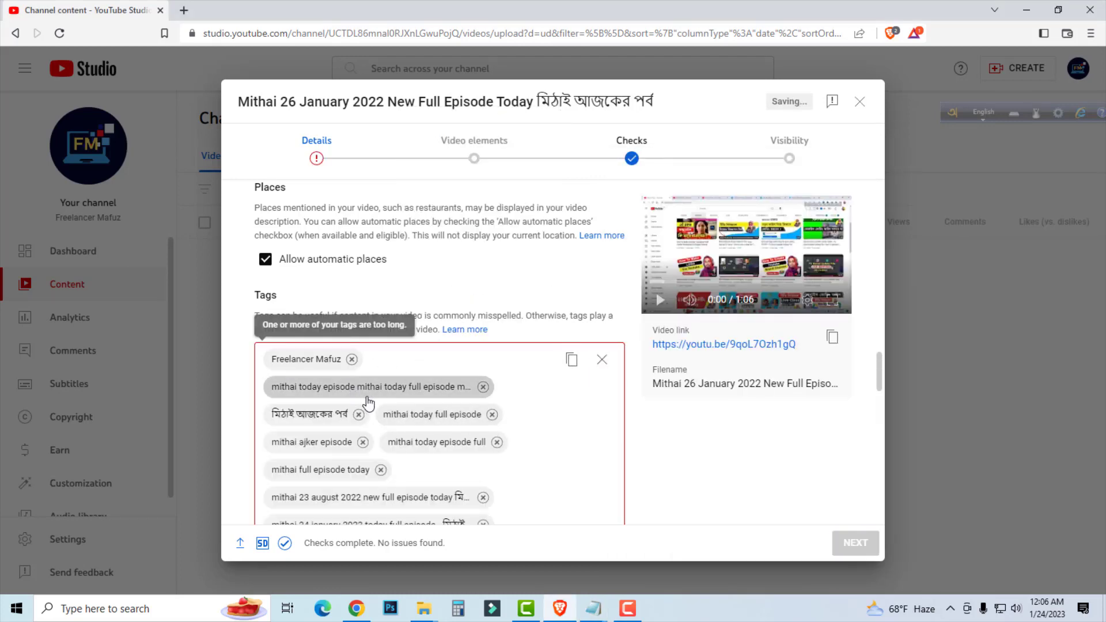
{"action": "scroll", "coordinate": [368, 404], "scroll_direction": "down", "scroll_amount": 5}
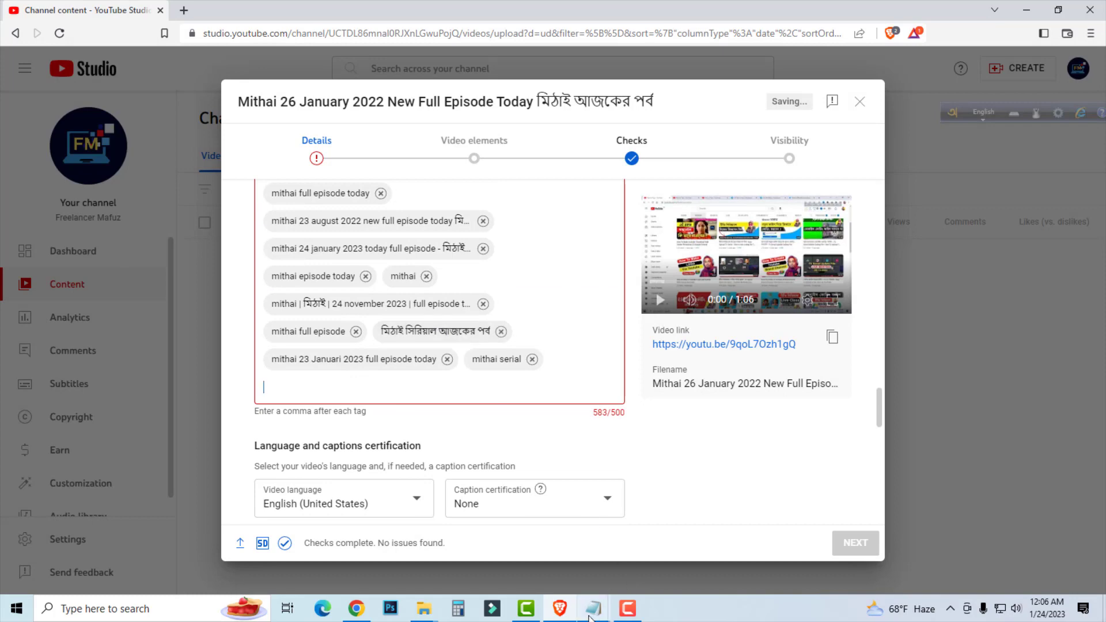
Add a comma after each of the first four keywords in the Notepad list and replace the video's tags with the corrected list.
{"action": "mouse_move", "coordinate": [591, 616]}
{"action": "left_click", "coordinate": [654, 539]}
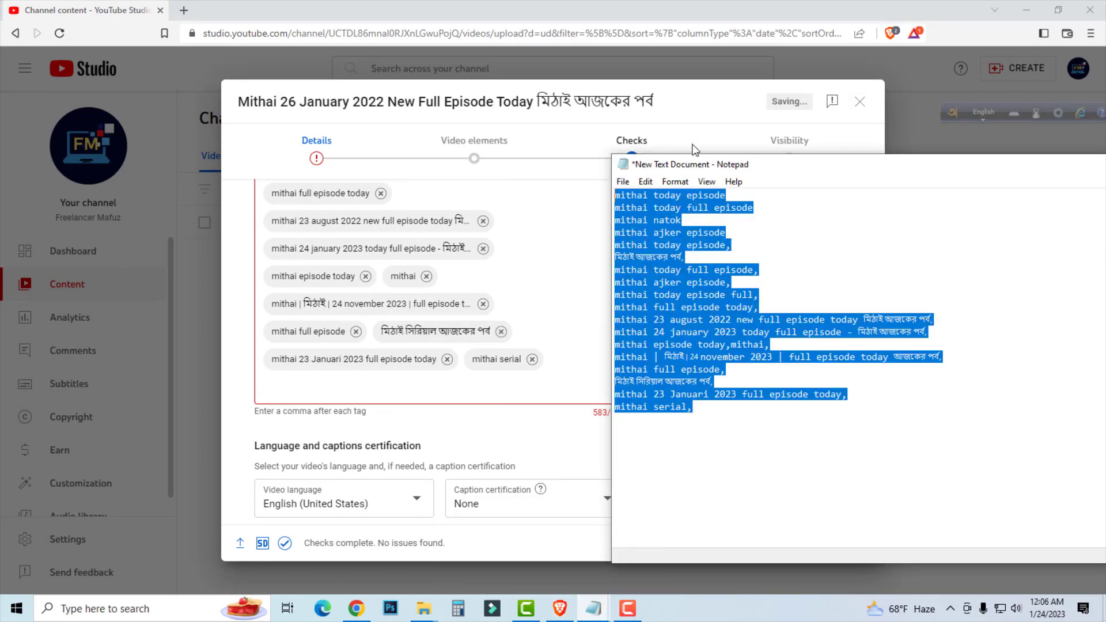
{"action": "left_click", "coordinate": [733, 196]}
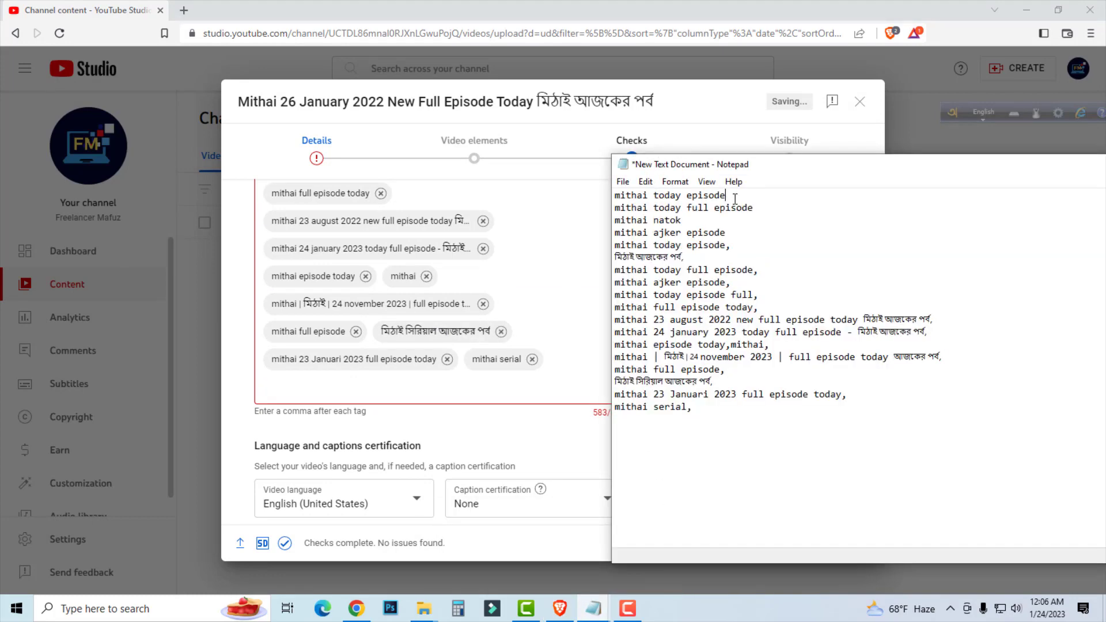
{"action": "left_click_drag", "start_coordinate": [725, 194], "coordinate": [614, 196]}
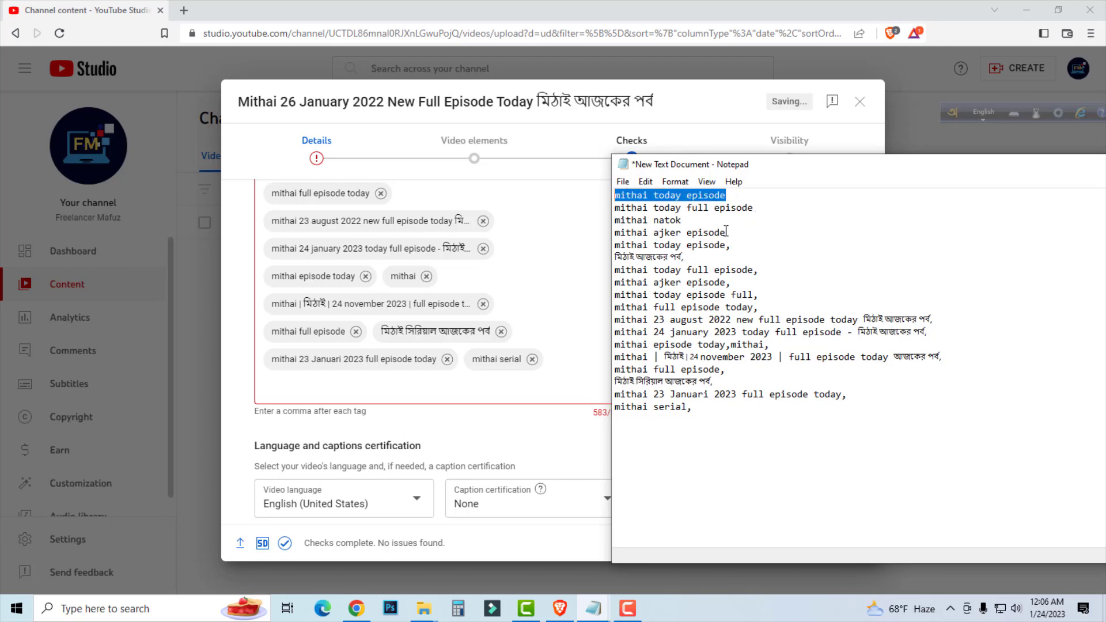
{"action": "left_click_drag", "start_coordinate": [726, 233], "coordinate": [688, 229]}
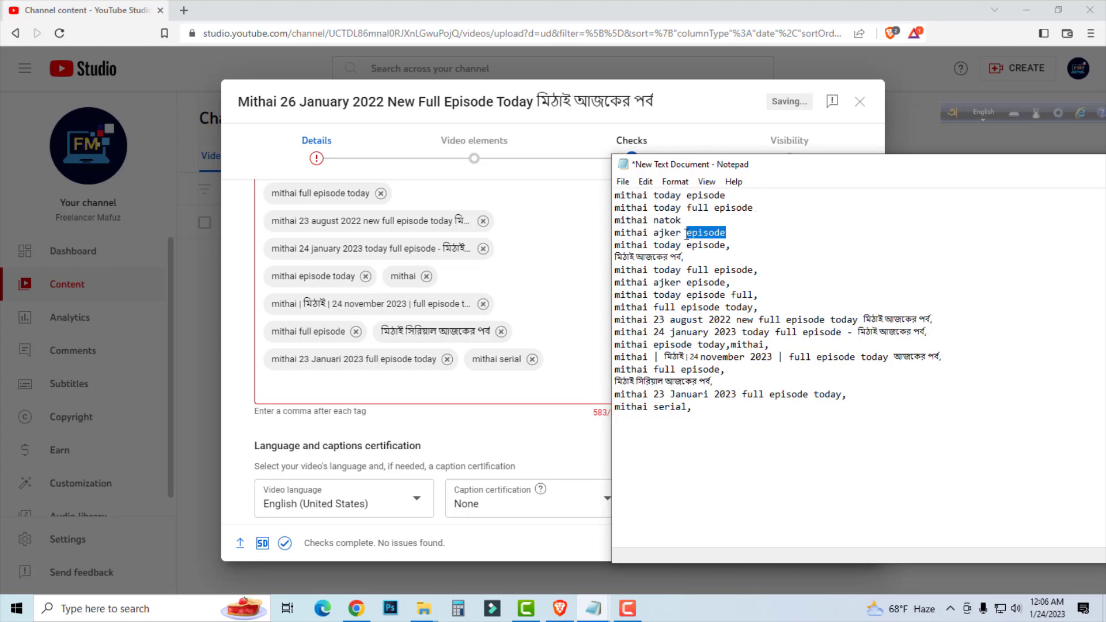
{"action": "scroll", "coordinate": [459, 260], "scroll_direction": "up", "scroll_amount": 4}
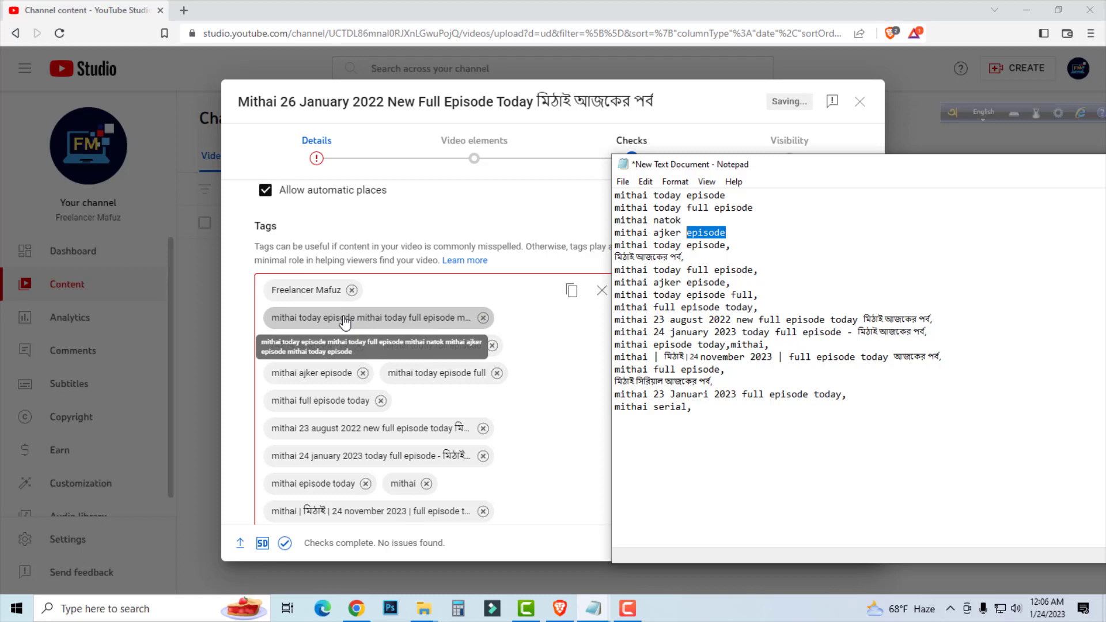
{"action": "left_click", "coordinate": [730, 235]}
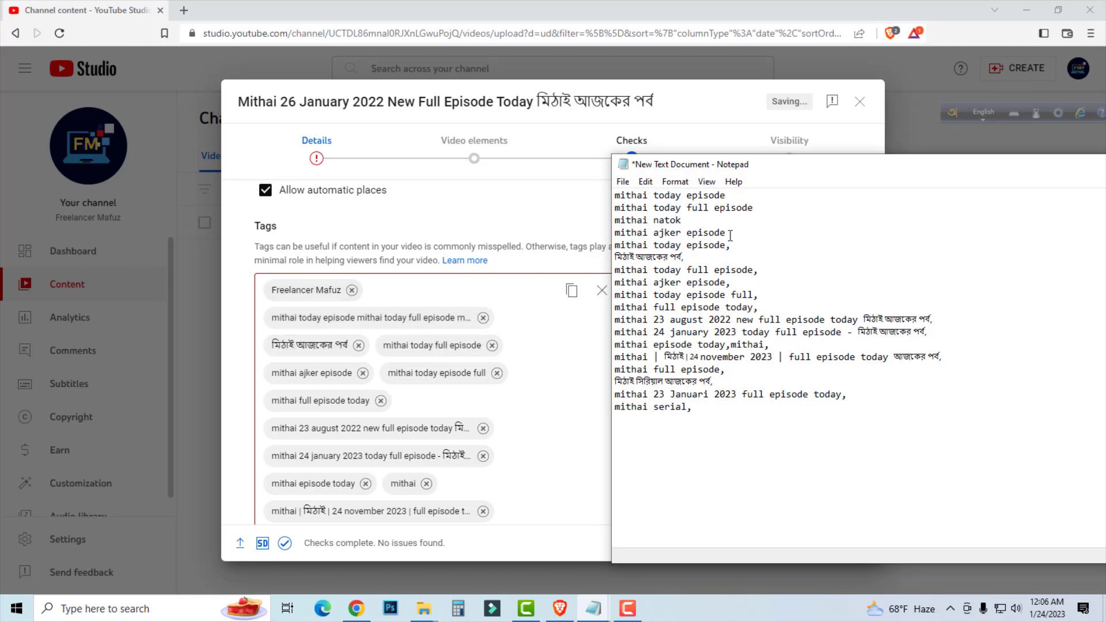
{"action": "type", "text": ",,"}
{"action": "left_click", "coordinate": [736, 196]}
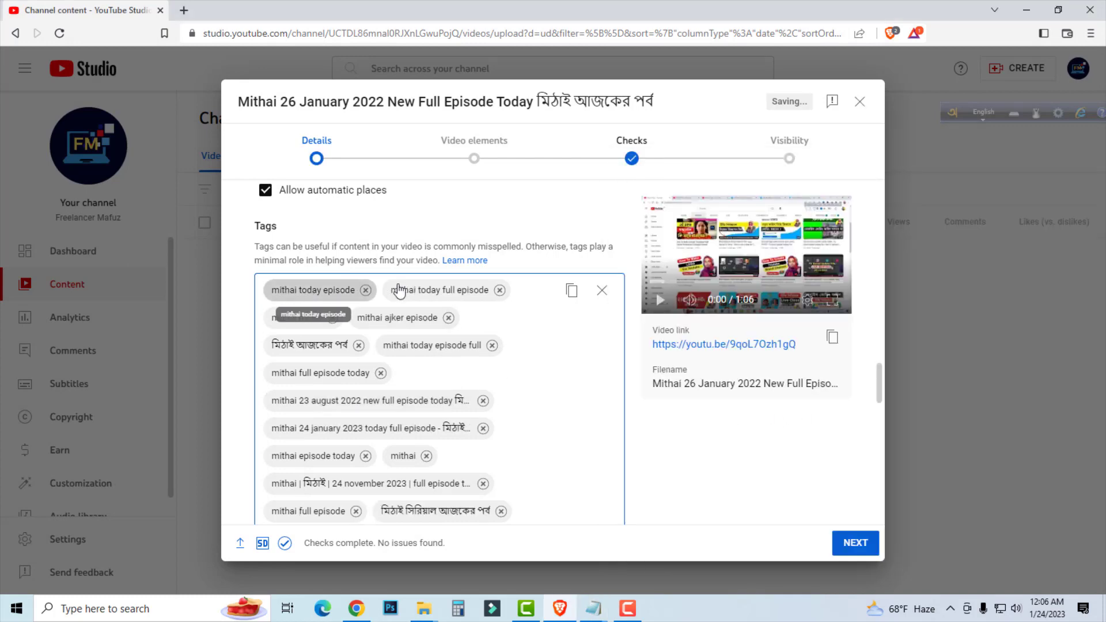
{"action": "scroll", "coordinate": [426, 425], "scroll_direction": "down", "scroll_amount": 3}
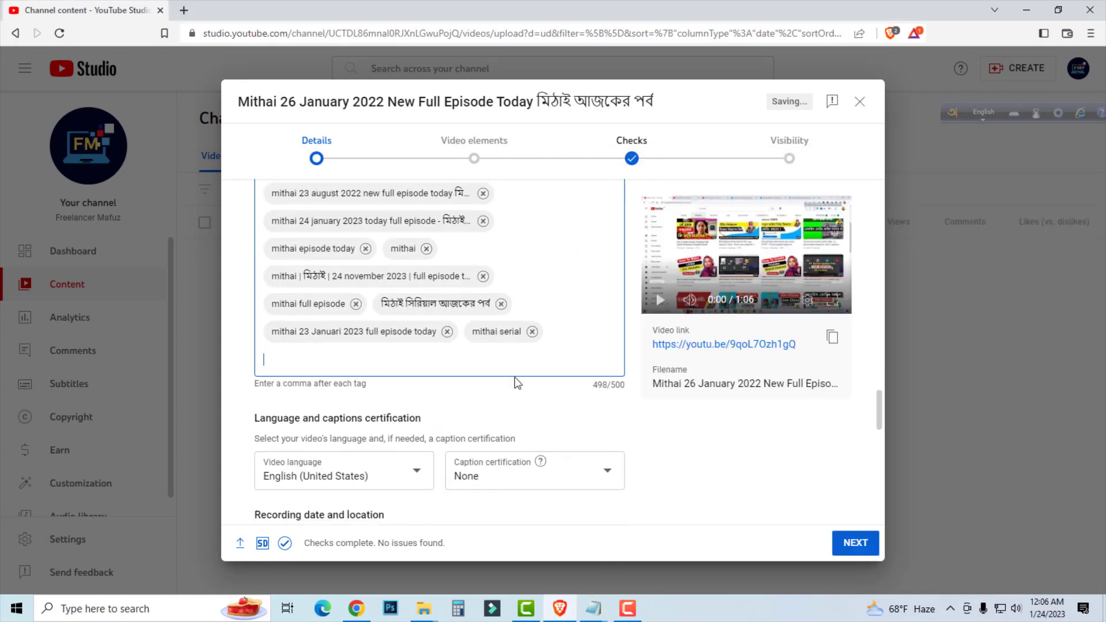
Set the video language to Bangla.
{"action": "scroll", "coordinate": [515, 382], "scroll_direction": "down", "scroll_amount": 2}
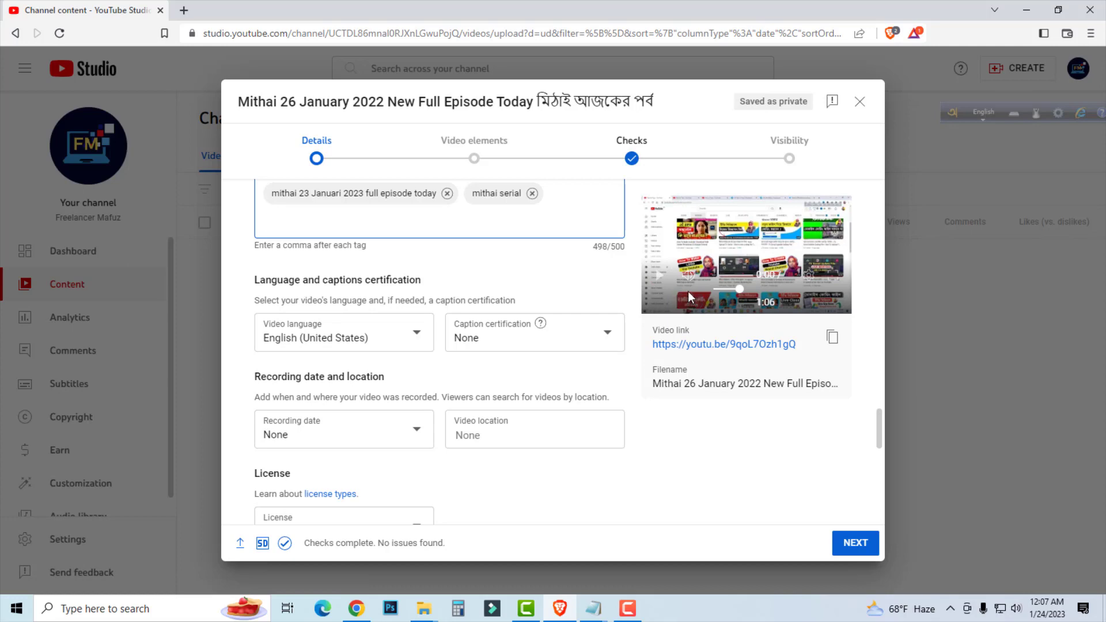
{"action": "left_click", "coordinate": [342, 340]}
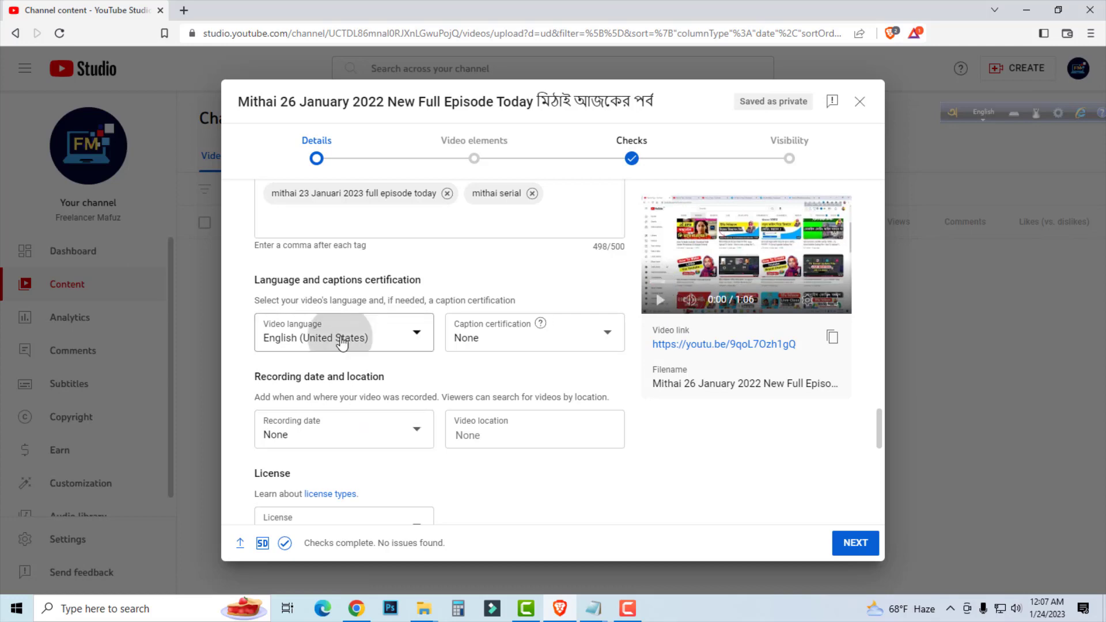
{"action": "scroll", "coordinate": [360, 193], "scroll_direction": "down", "scroll_amount": 1}
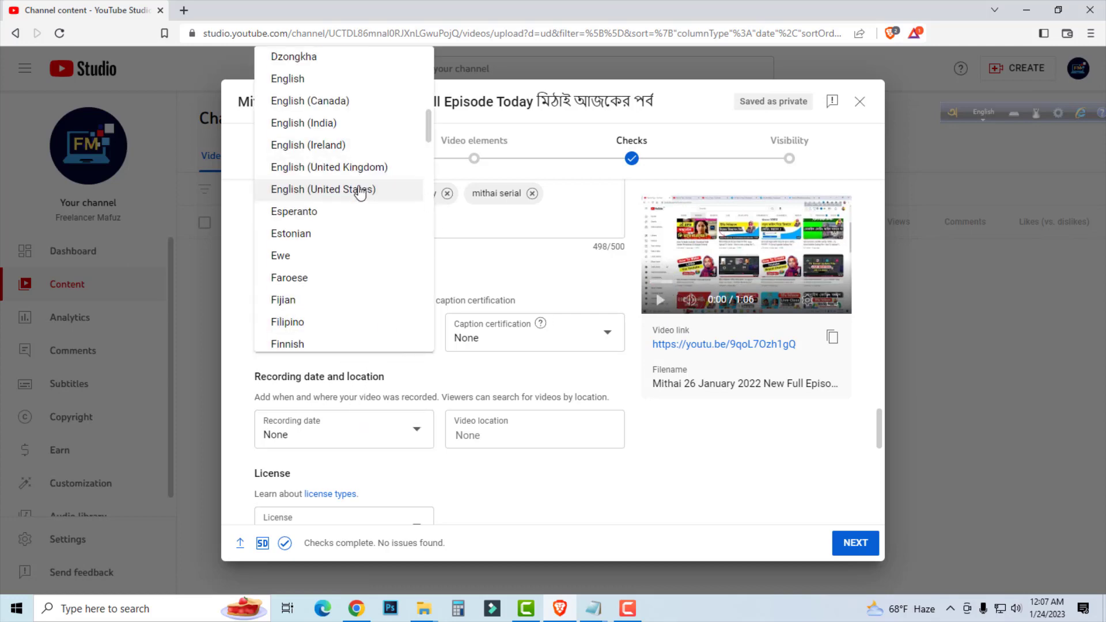
{"action": "scroll", "coordinate": [360, 193], "scroll_direction": "down", "scroll_amount": 7}
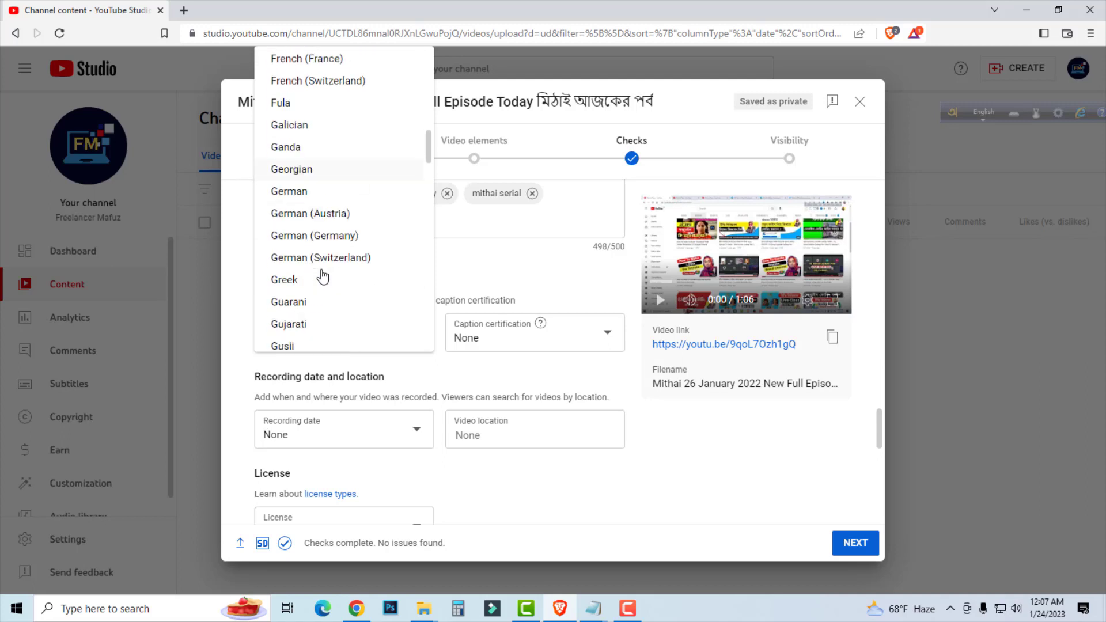
{"action": "scroll", "coordinate": [321, 275], "scroll_direction": "down", "scroll_amount": 3}
{"action": "scroll", "coordinate": [323, 277], "scroll_direction": "up", "scroll_amount": 12}
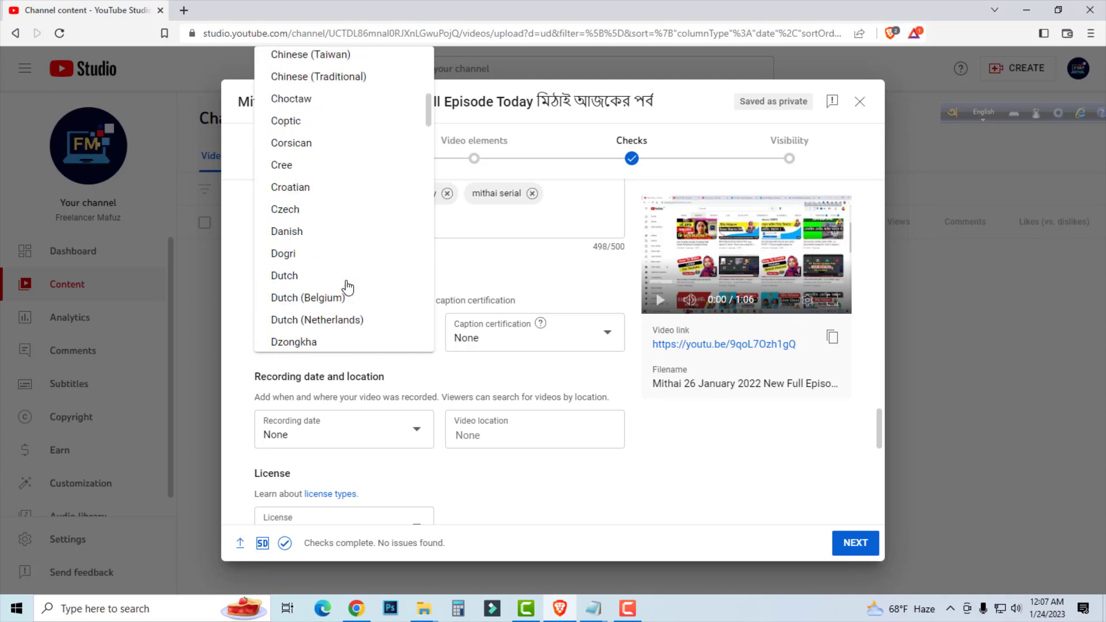
{"action": "scroll", "coordinate": [347, 288], "scroll_direction": "up", "scroll_amount": 10}
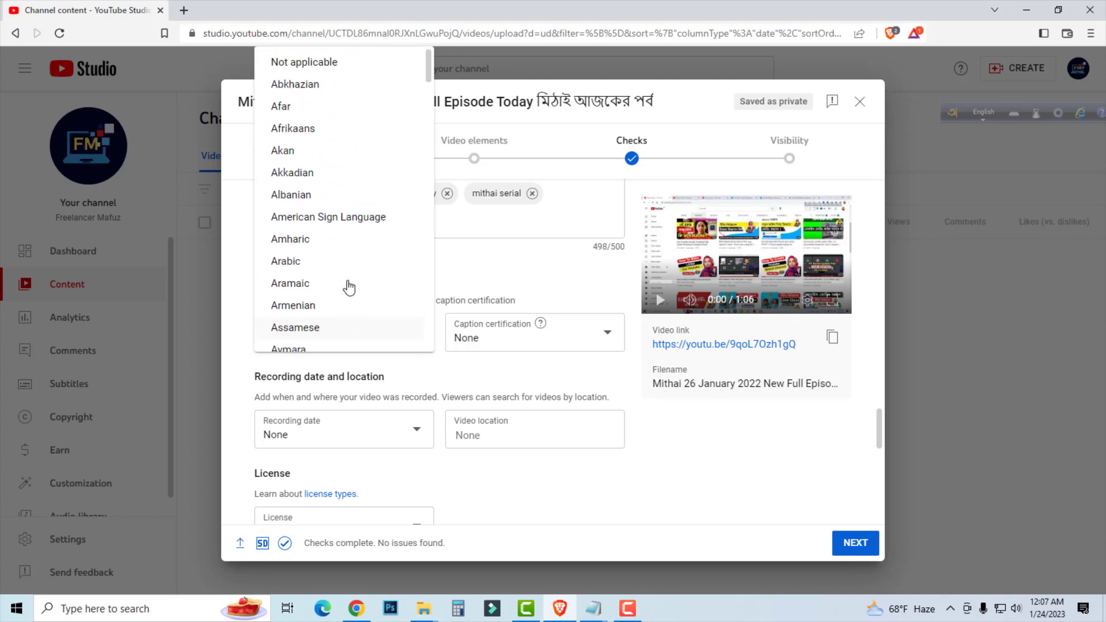
{"action": "scroll", "coordinate": [349, 286], "scroll_direction": "down", "scroll_amount": 2}
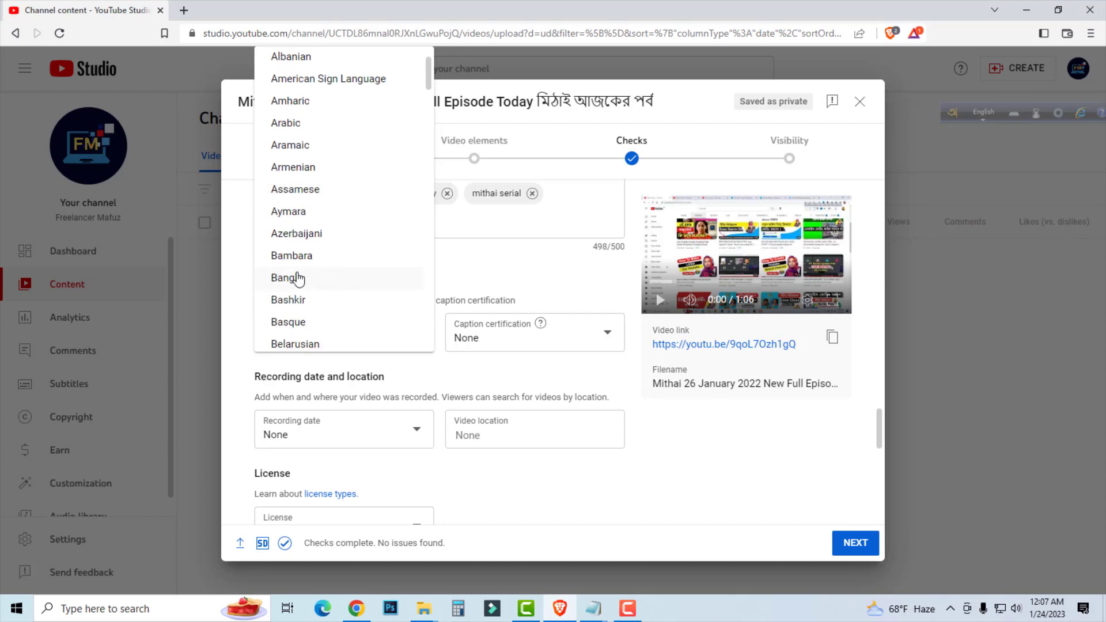
{"action": "left_click", "coordinate": [296, 277]}
Search the video location for "bang" and set it to Bangladesh.
{"action": "scroll", "coordinate": [449, 435], "scroll_direction": "down", "scroll_amount": 2}
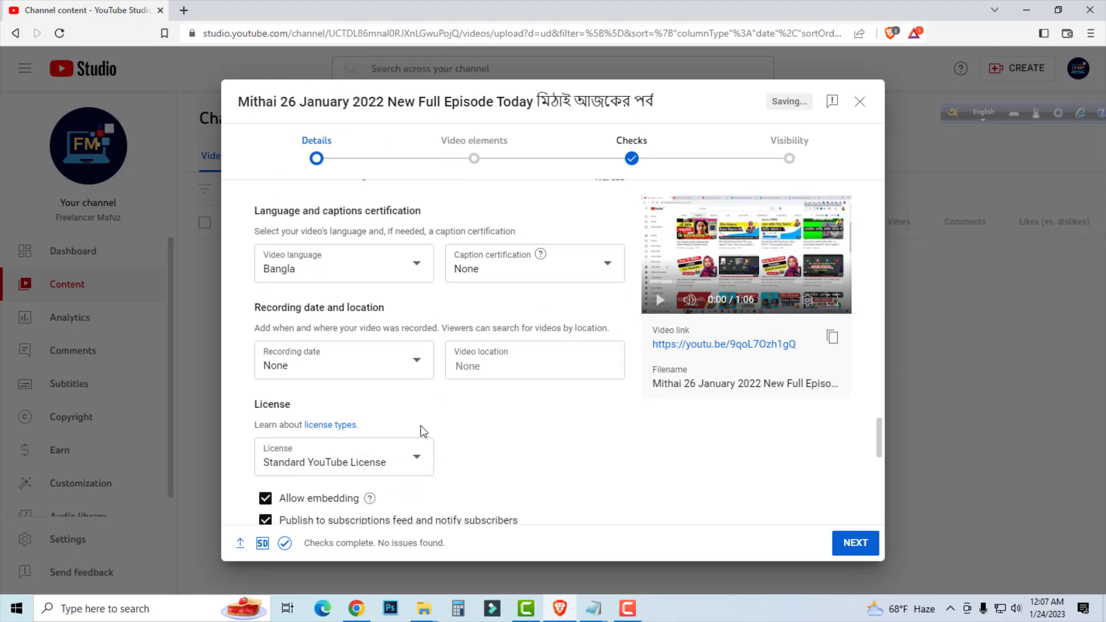
{"action": "left_click", "coordinate": [481, 369]}
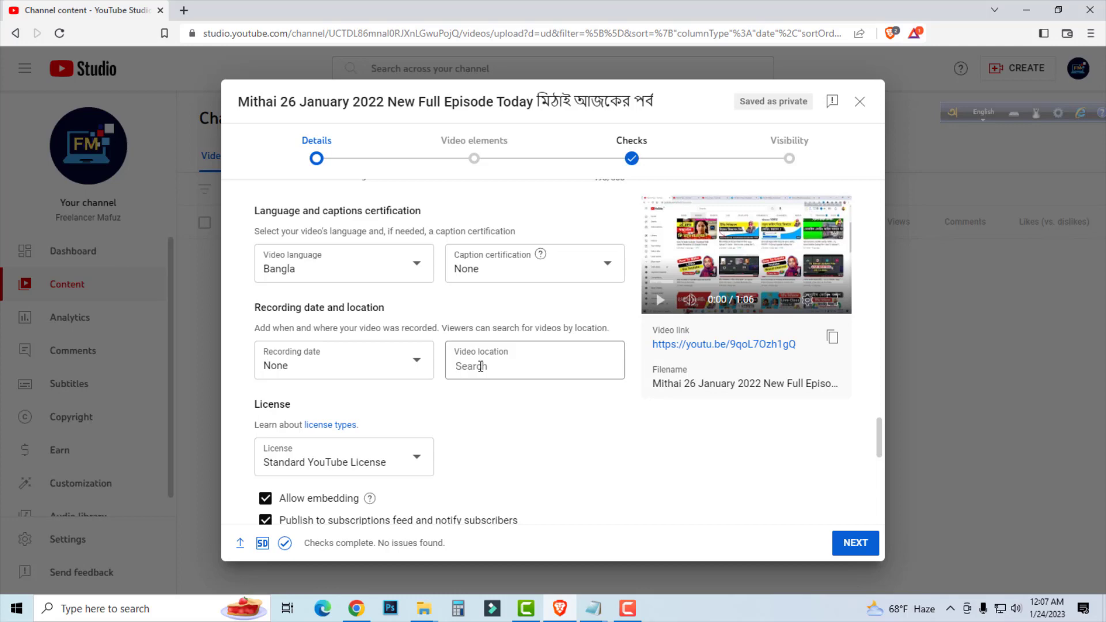
{"action": "type", "text": "bang"}
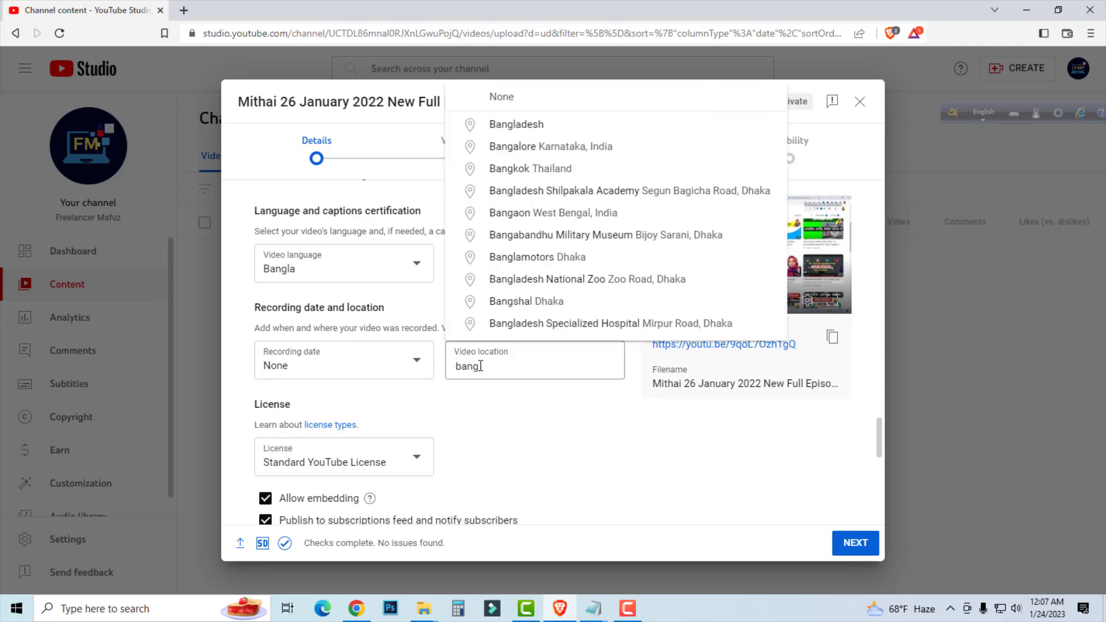
{"action": "left_click", "coordinate": [516, 125]}
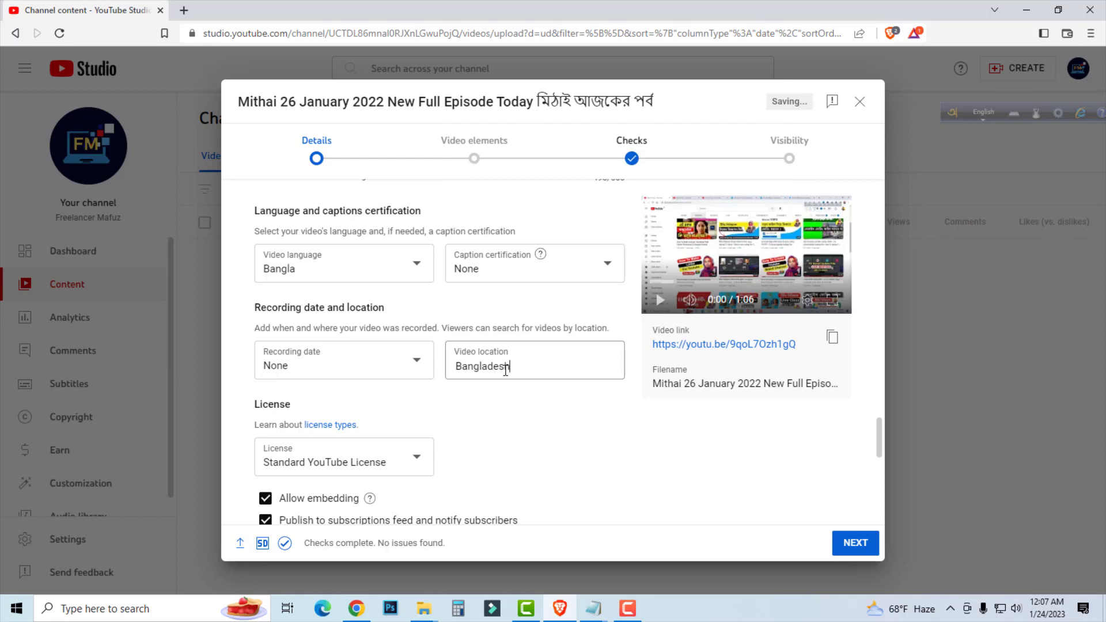
{"action": "scroll", "coordinate": [466, 395], "scroll_direction": "down", "scroll_amount": 1}
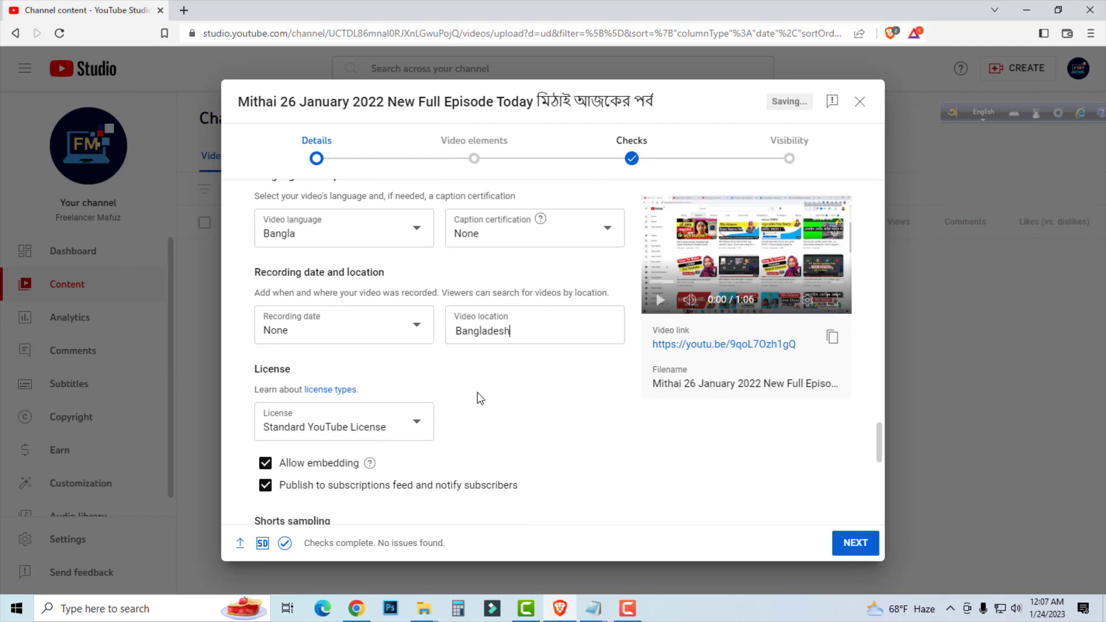
{"action": "left_click", "coordinate": [355, 299]}
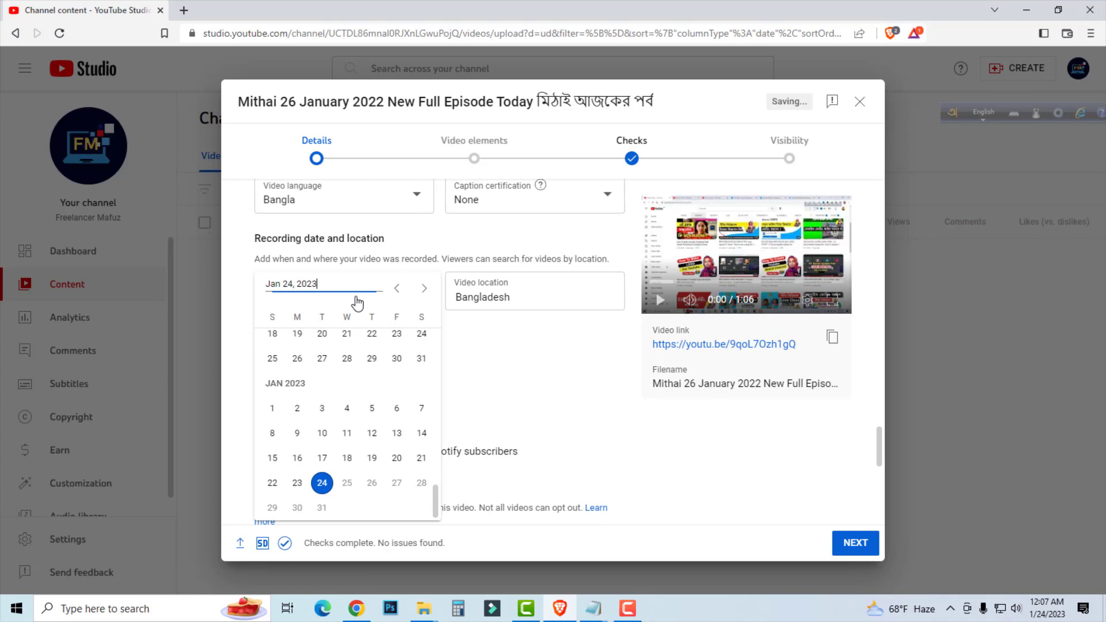
{"action": "left_click", "coordinate": [507, 395]}
Set the video's category to Entertainment.
{"action": "scroll", "coordinate": [499, 340], "scroll_direction": "down", "scroll_amount": 1}
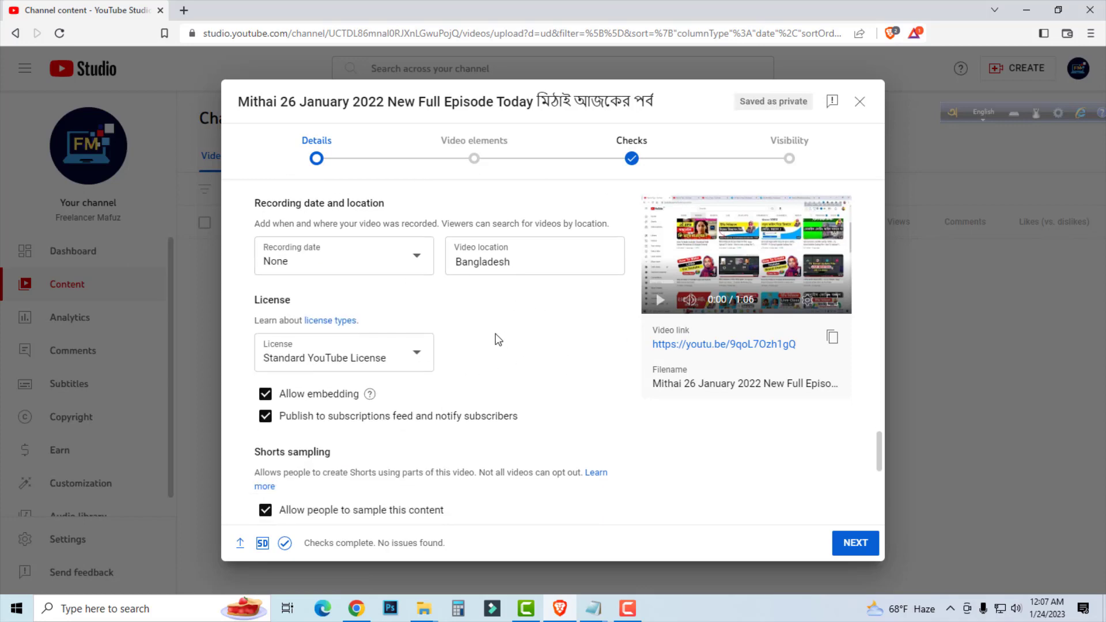
{"action": "scroll", "coordinate": [499, 340], "scroll_direction": "down", "scroll_amount": 5}
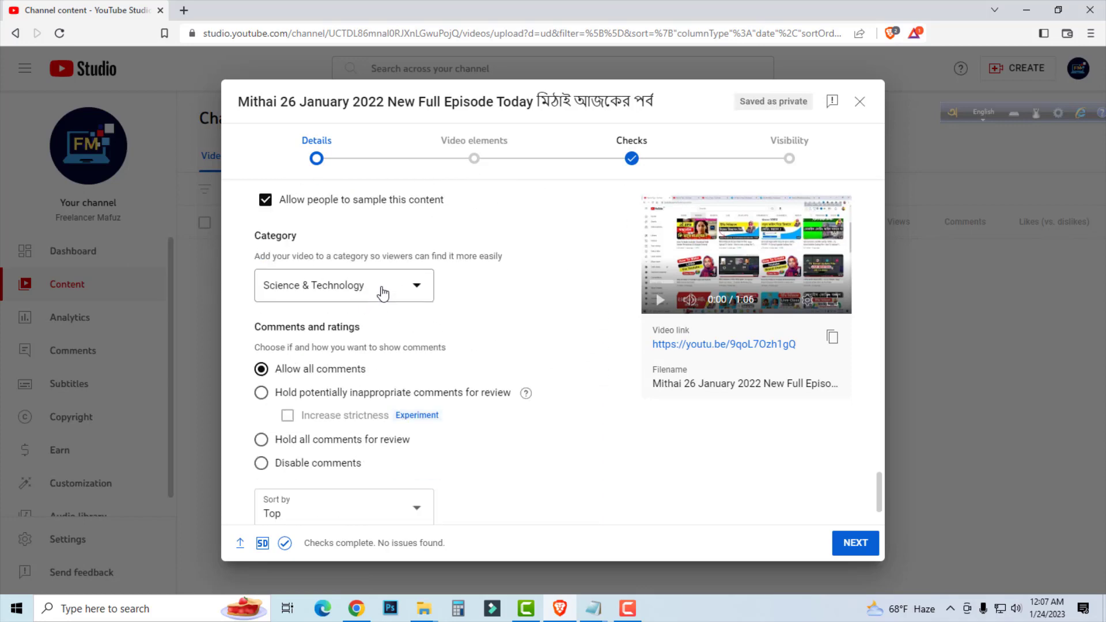
{"action": "left_click", "coordinate": [383, 294]}
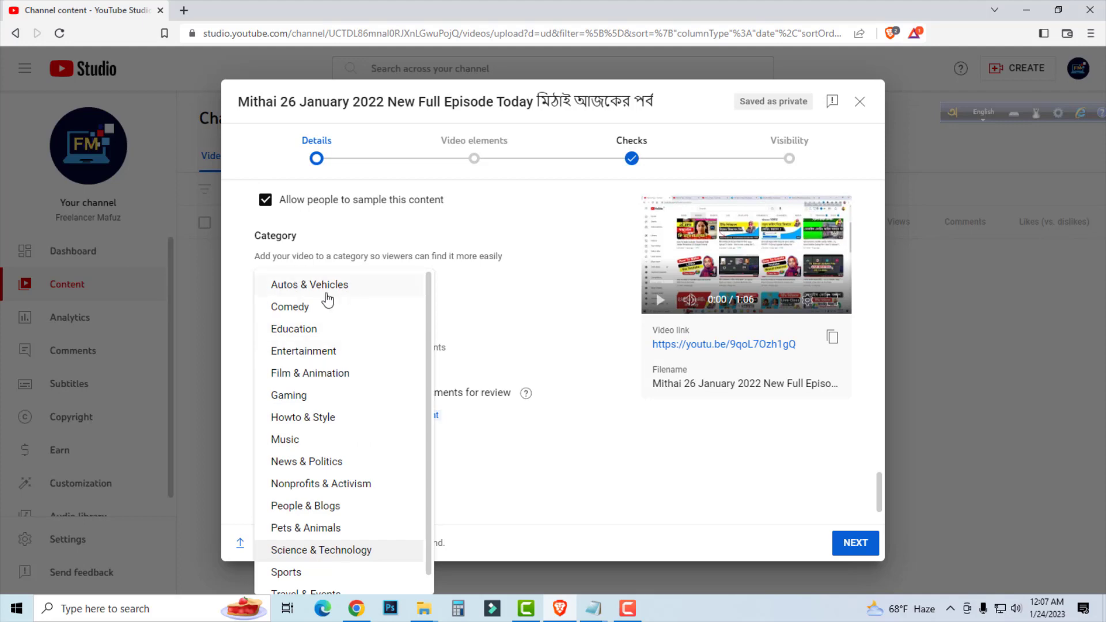
{"action": "left_click", "coordinate": [310, 353]}
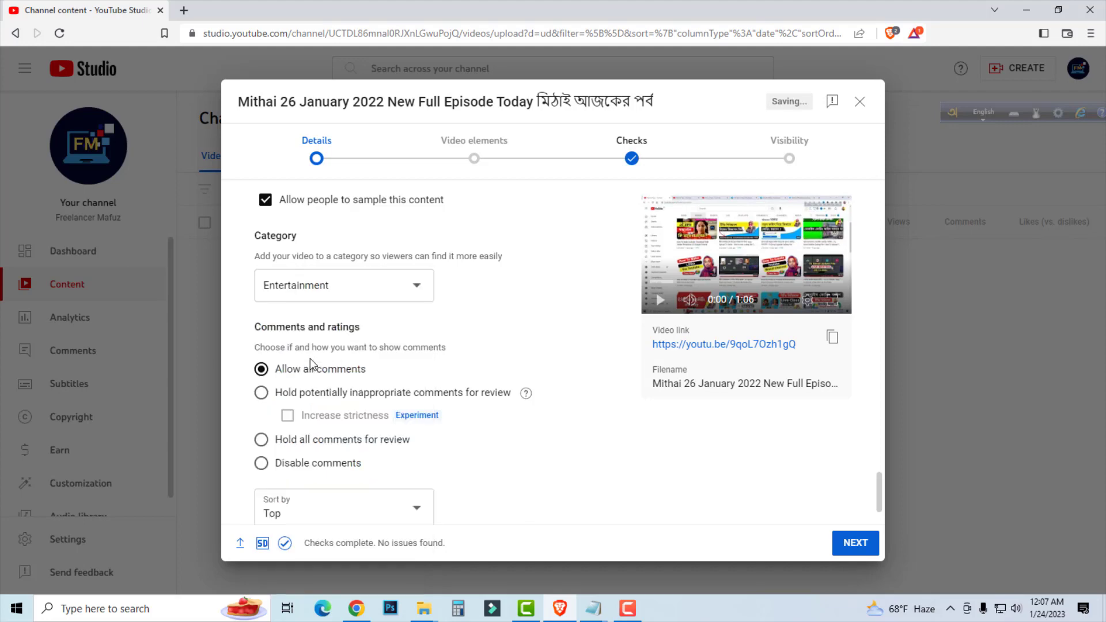
Keep the comments setting on "Allow all comments" and proceed to the Video elements stage of the upload.
{"action": "scroll", "coordinate": [474, 333], "scroll_direction": "down", "scroll_amount": 2}
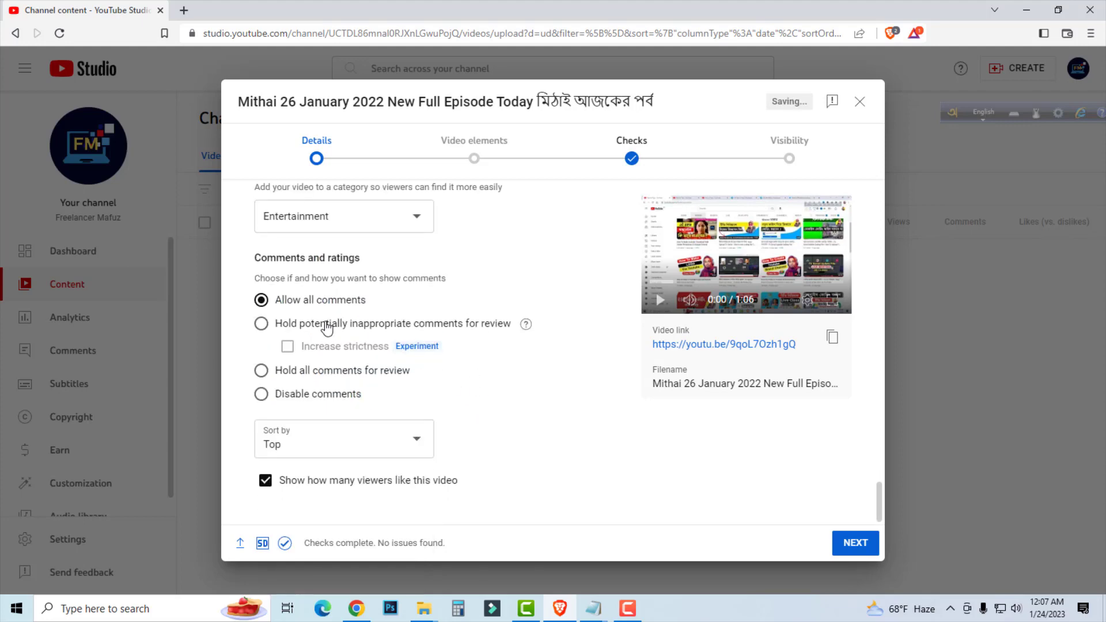
{"action": "left_click", "coordinate": [264, 302]}
{"action": "left_click", "coordinate": [859, 545]}
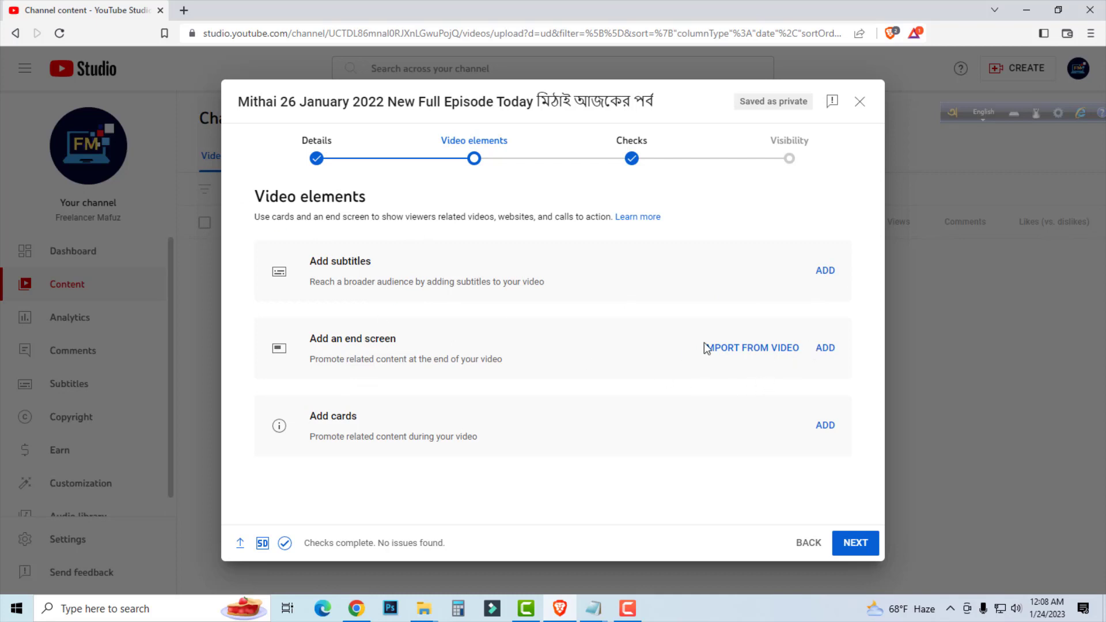
Add an end screen with the two-video layout and move the Best for viewer and Most recent upload elements lower and toward opposite edges of the frame.
{"action": "left_click", "coordinate": [825, 349]}
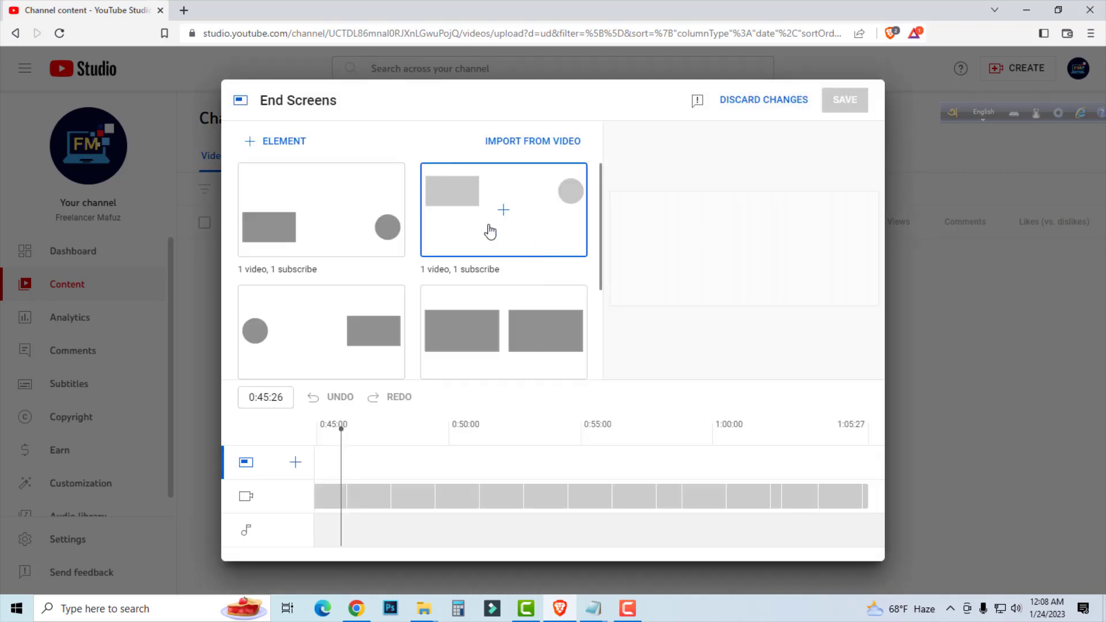
{"action": "left_click", "coordinate": [551, 330]}
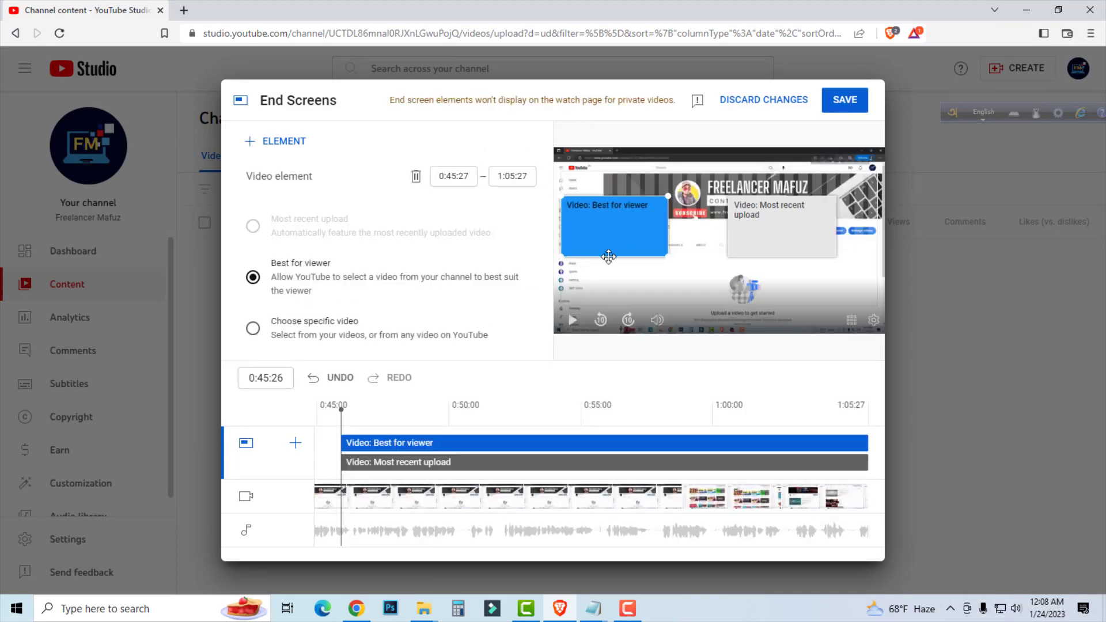
{"action": "left_click", "coordinate": [754, 221]}
{"action": "left_click_drag", "start_coordinate": [754, 221], "coordinate": [796, 269]}
{"action": "left_click_drag", "start_coordinate": [612, 252], "coordinate": [613, 301]}
{"action": "left_click", "coordinate": [813, 271]}
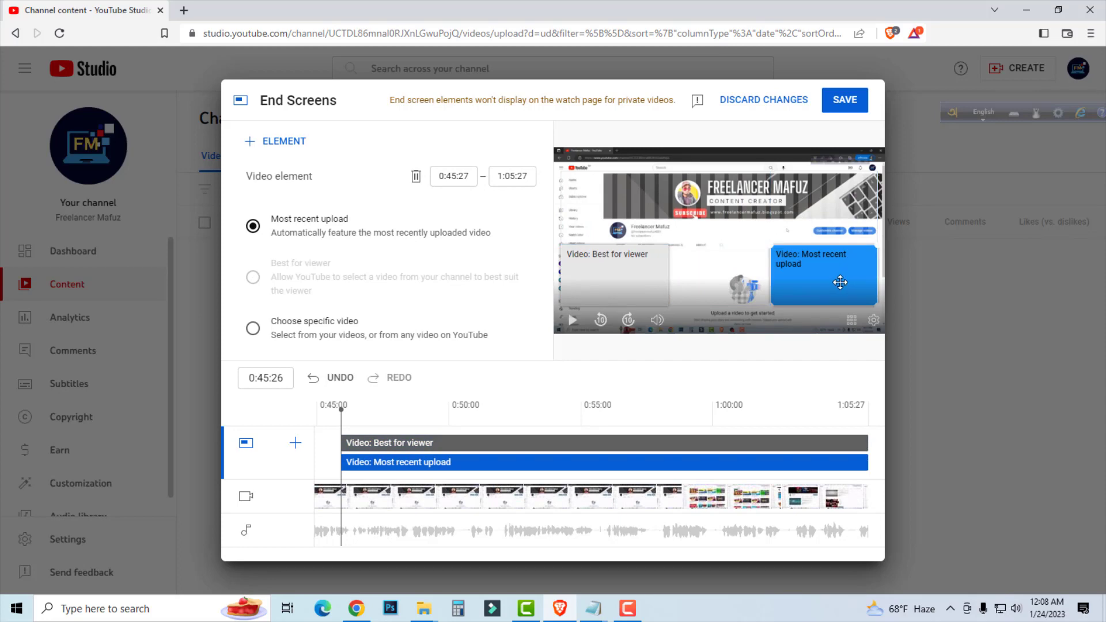
{"action": "left_click", "coordinate": [621, 278]}
{"action": "left_click", "coordinate": [263, 144]}
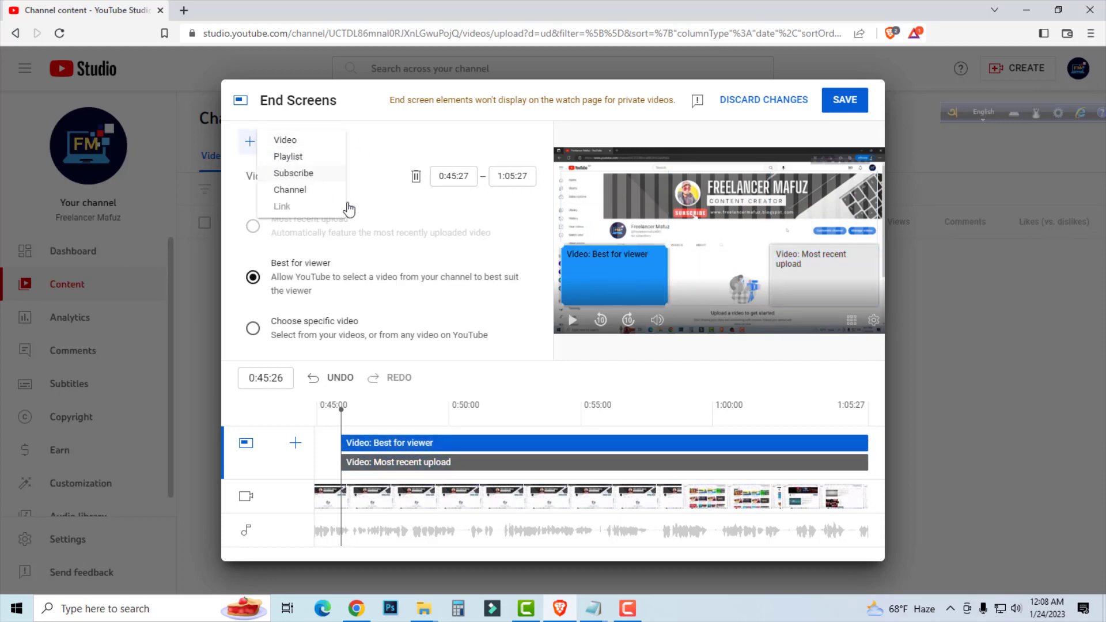
{"action": "left_click", "coordinate": [284, 144]}
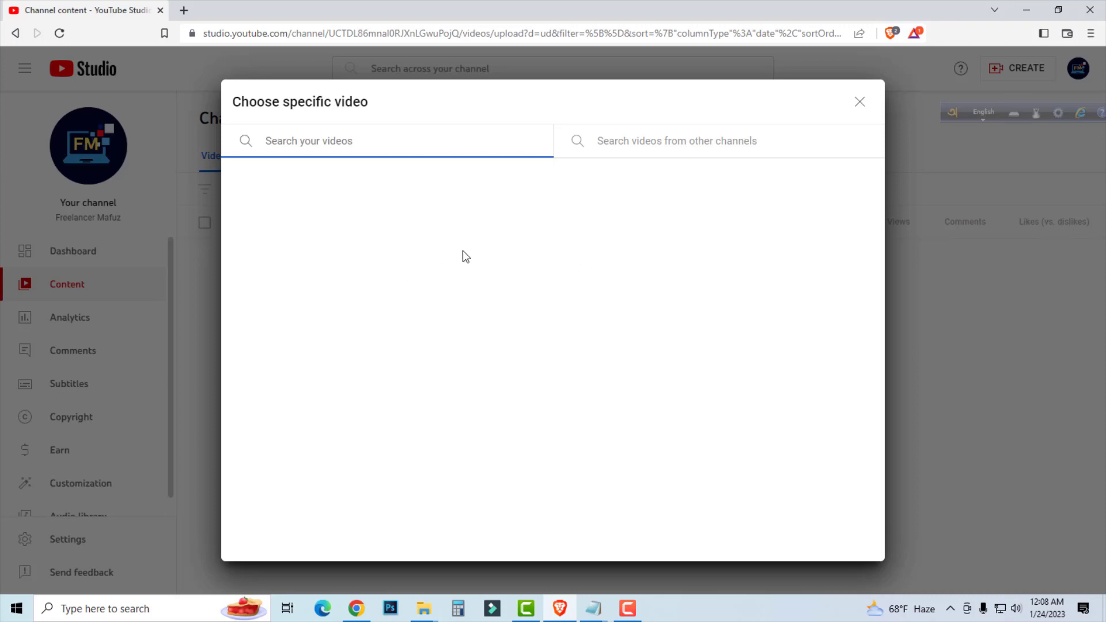
{"action": "left_click", "coordinate": [860, 102]}
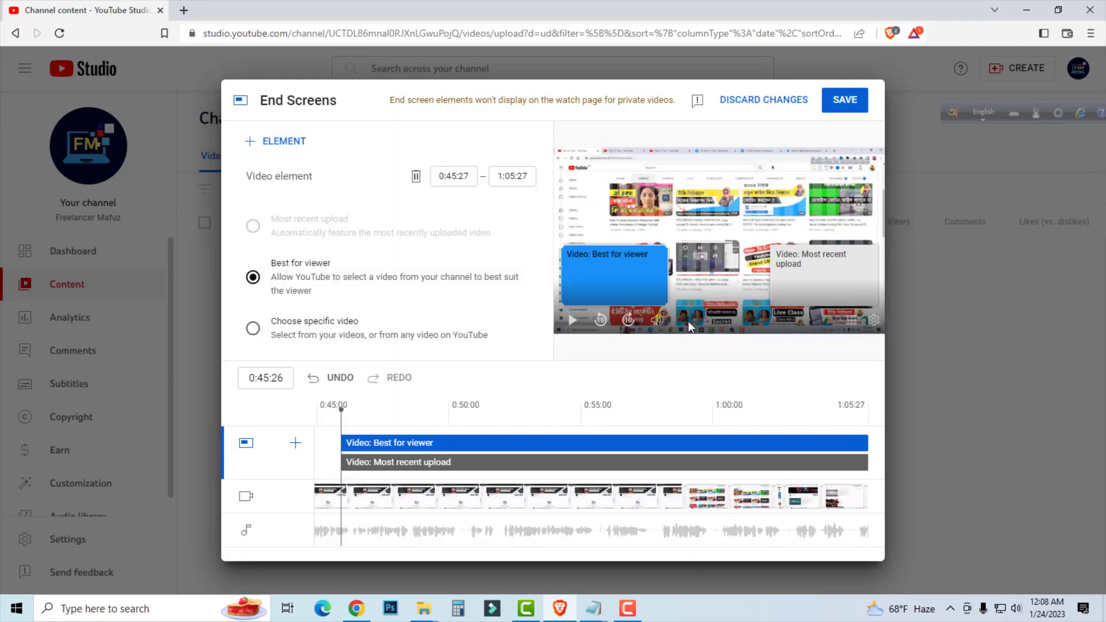
Save the end screen with its two video elements.
{"action": "left_click", "coordinate": [853, 101]}
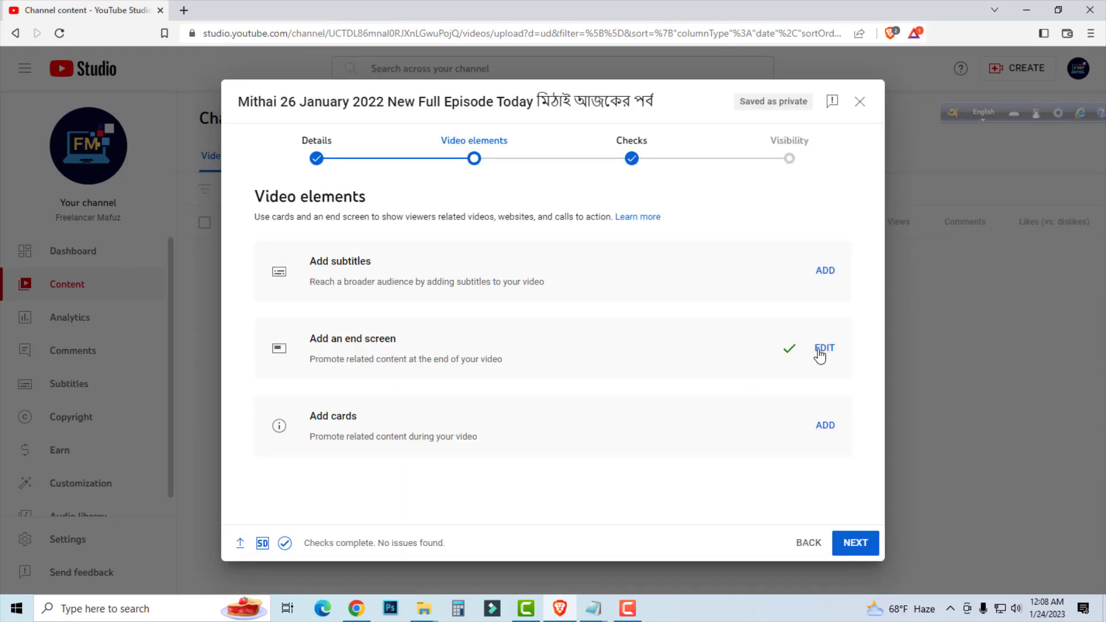
{"action": "left_click", "coordinate": [825, 426]}
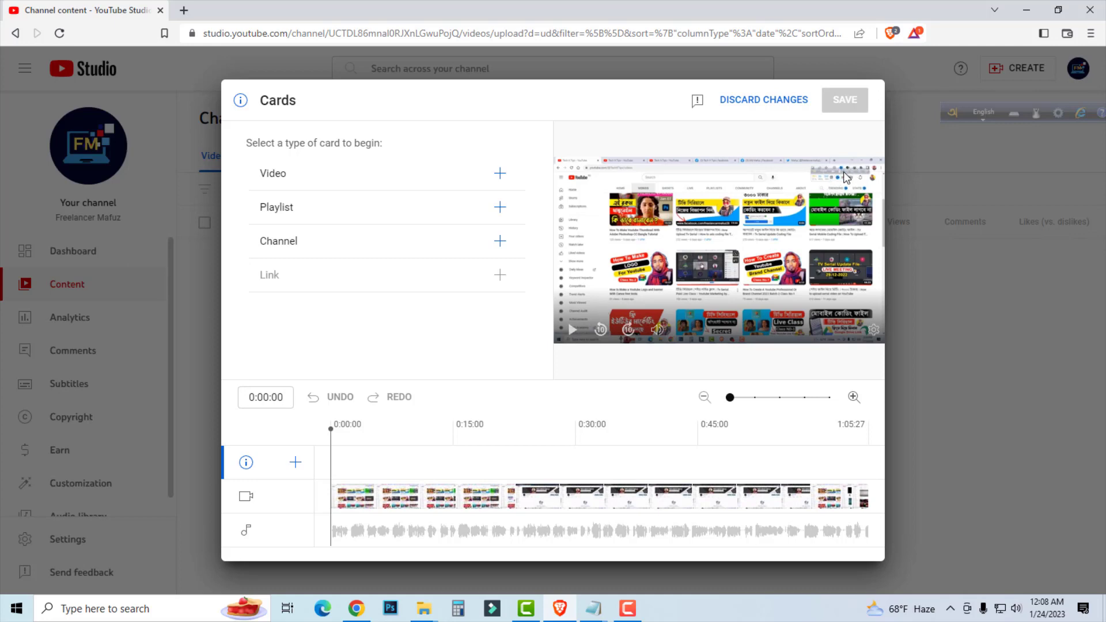
{"action": "left_click_drag", "start_coordinate": [332, 430], "coordinate": [411, 439]}
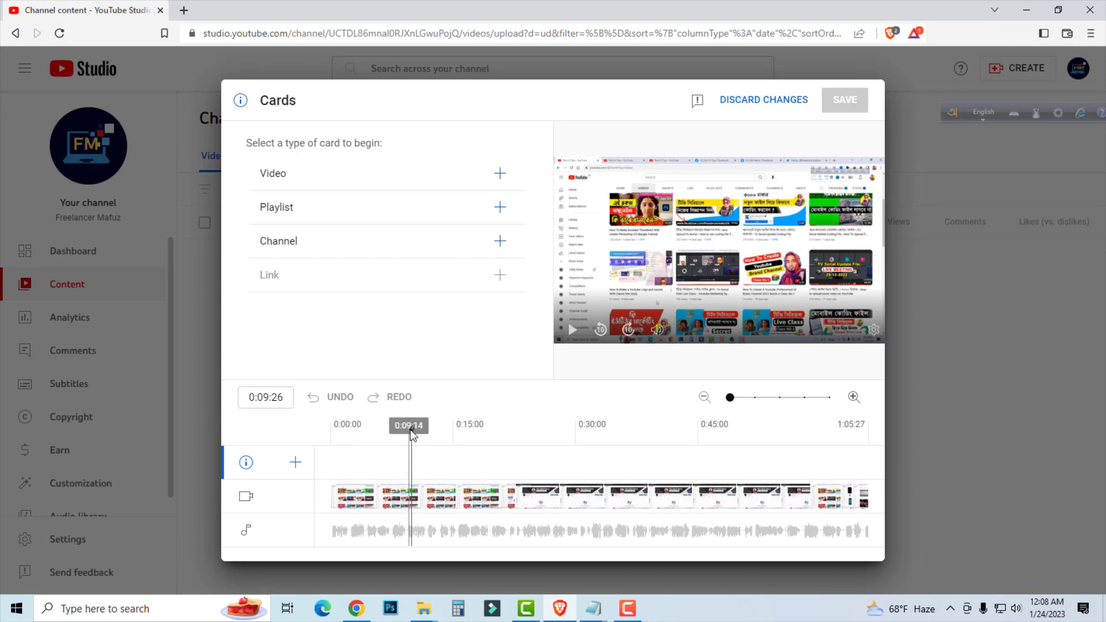
{"action": "left_click_drag", "start_coordinate": [411, 429], "coordinate": [468, 435]}
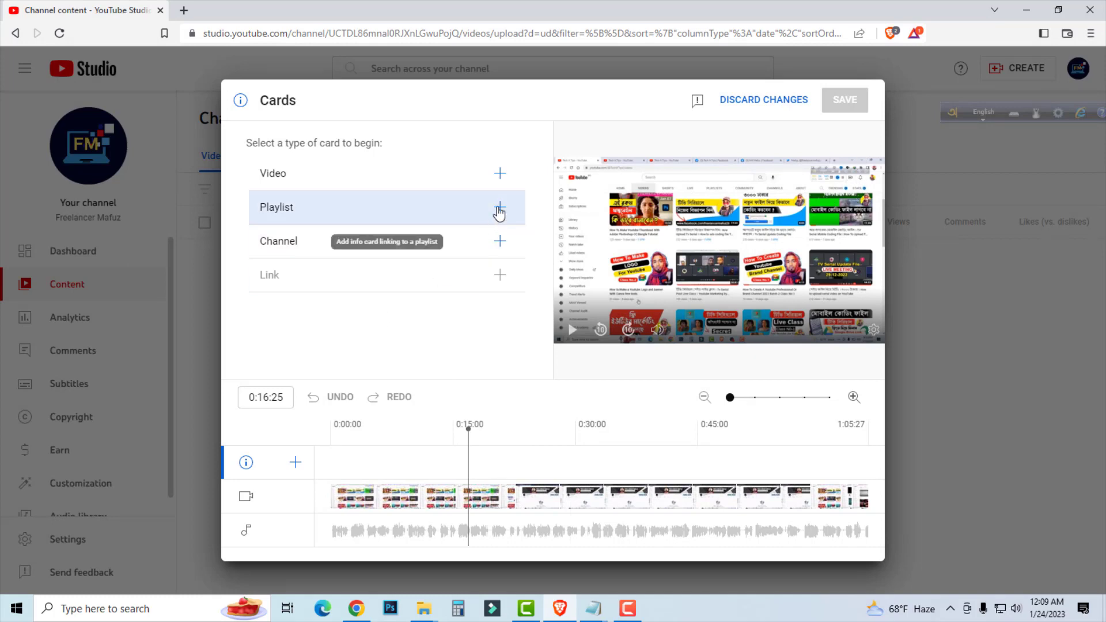
{"action": "left_click", "coordinate": [497, 174]}
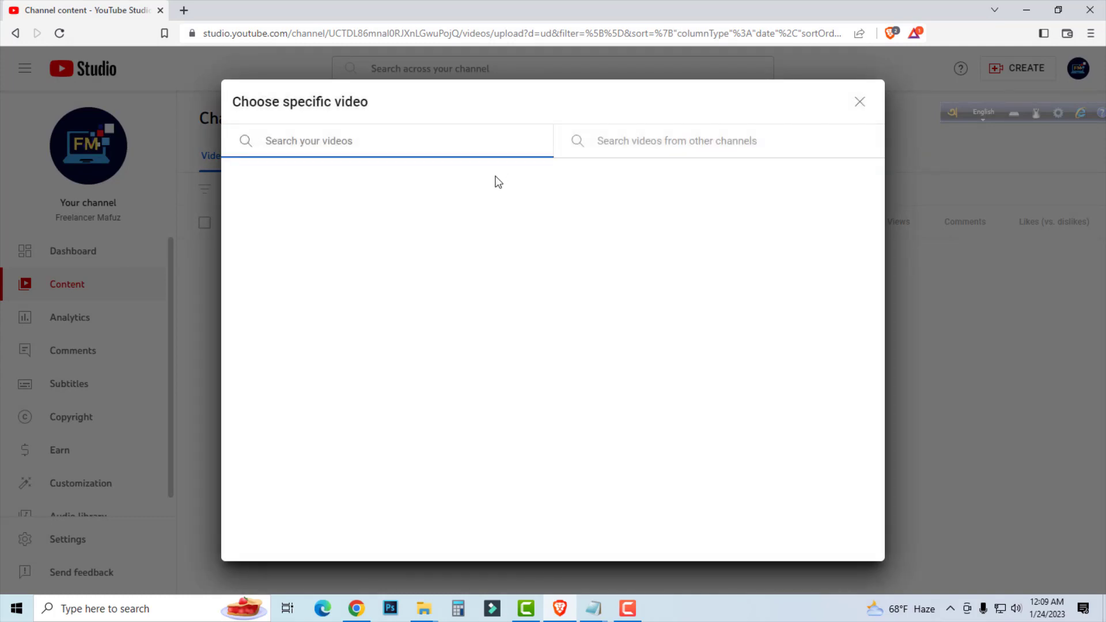
{"action": "left_click", "coordinate": [859, 102]}
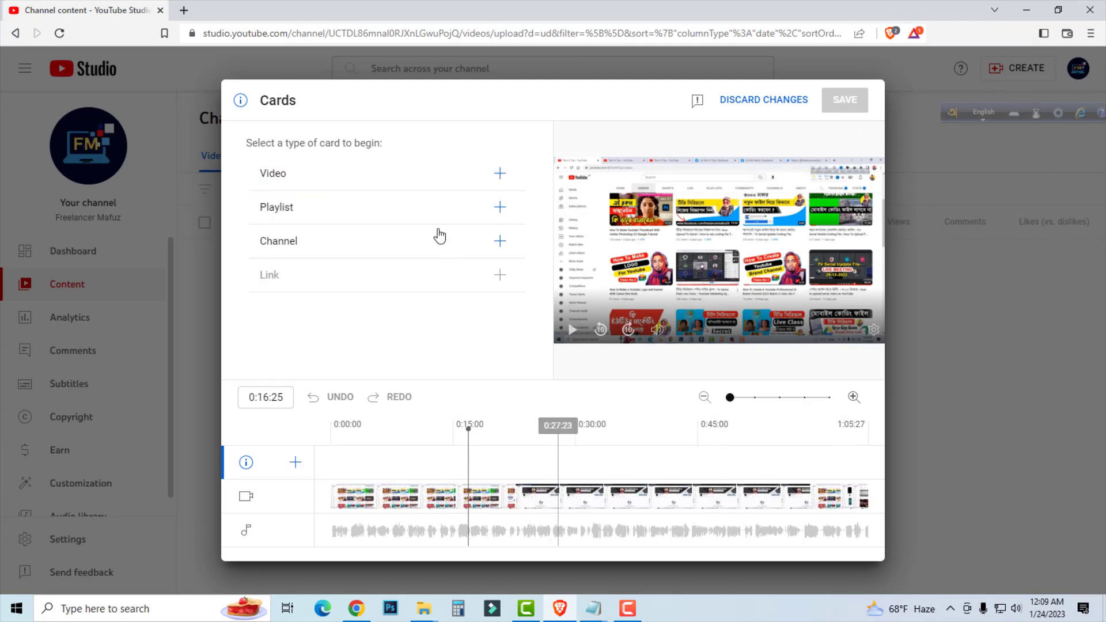
{"action": "left_click", "coordinate": [765, 100]}
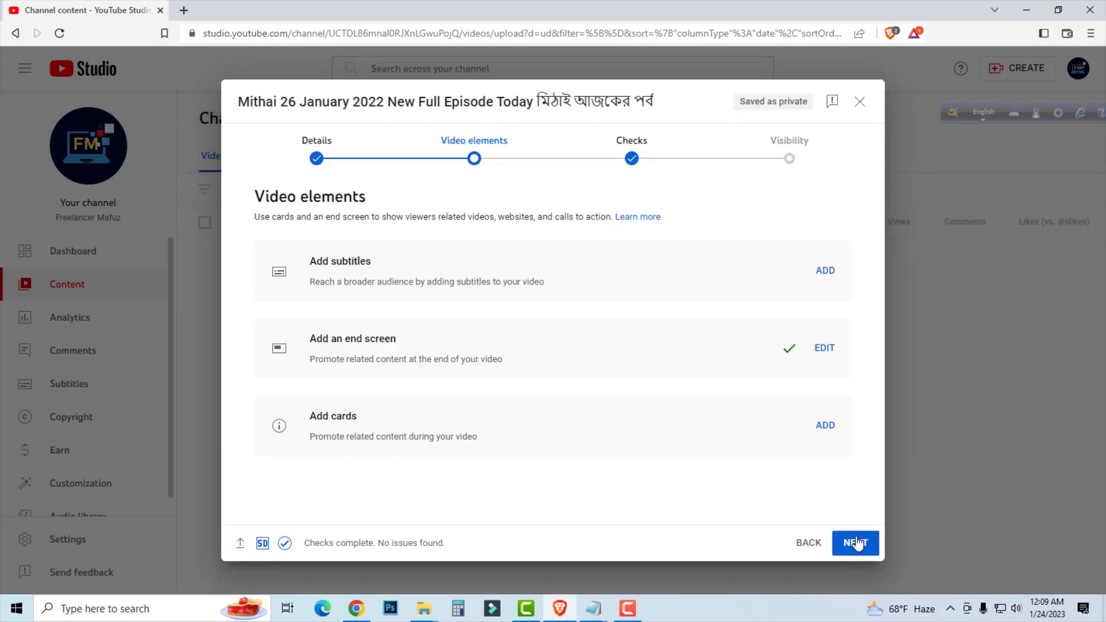
Proceed to the Checks stage, review the copyright check result, and continue to the Visibility stage.
{"action": "left_click", "coordinate": [857, 540]}
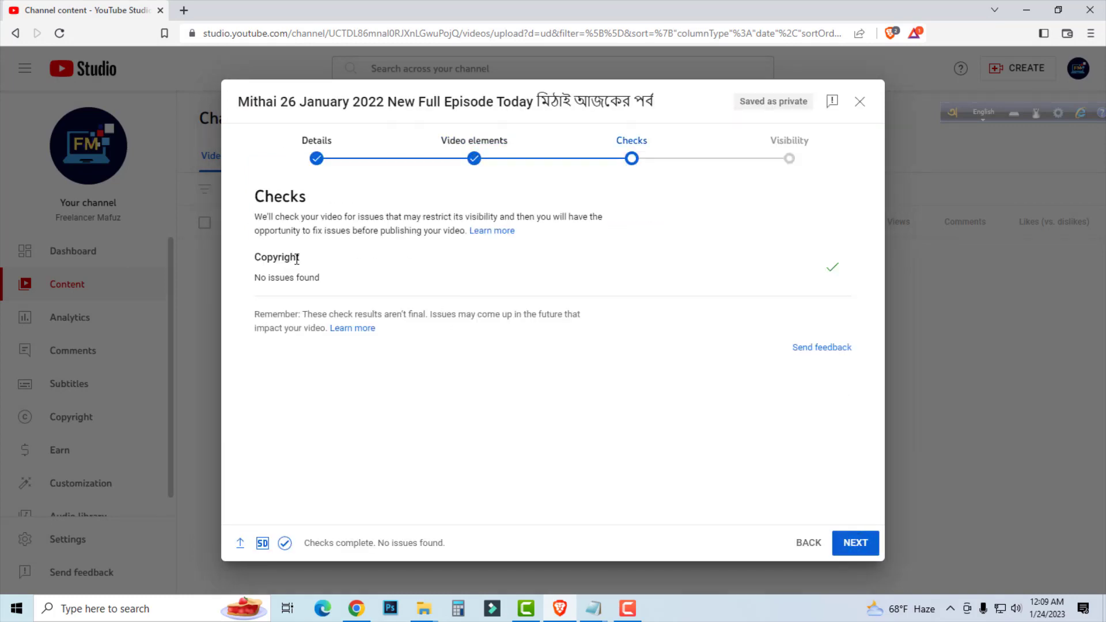
{"action": "left_click_drag", "start_coordinate": [306, 257], "coordinate": [245, 258]}
{"action": "left_click", "coordinate": [325, 283]}
{"action": "left_click_drag", "start_coordinate": [325, 282], "coordinate": [253, 253]}
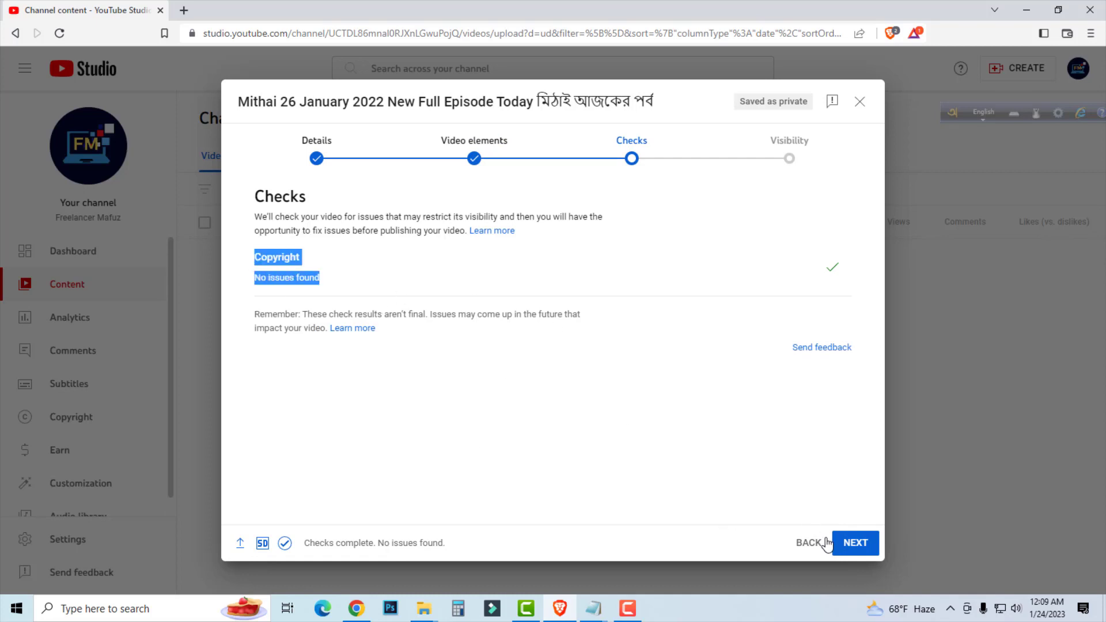
{"action": "left_click", "coordinate": [855, 544]}
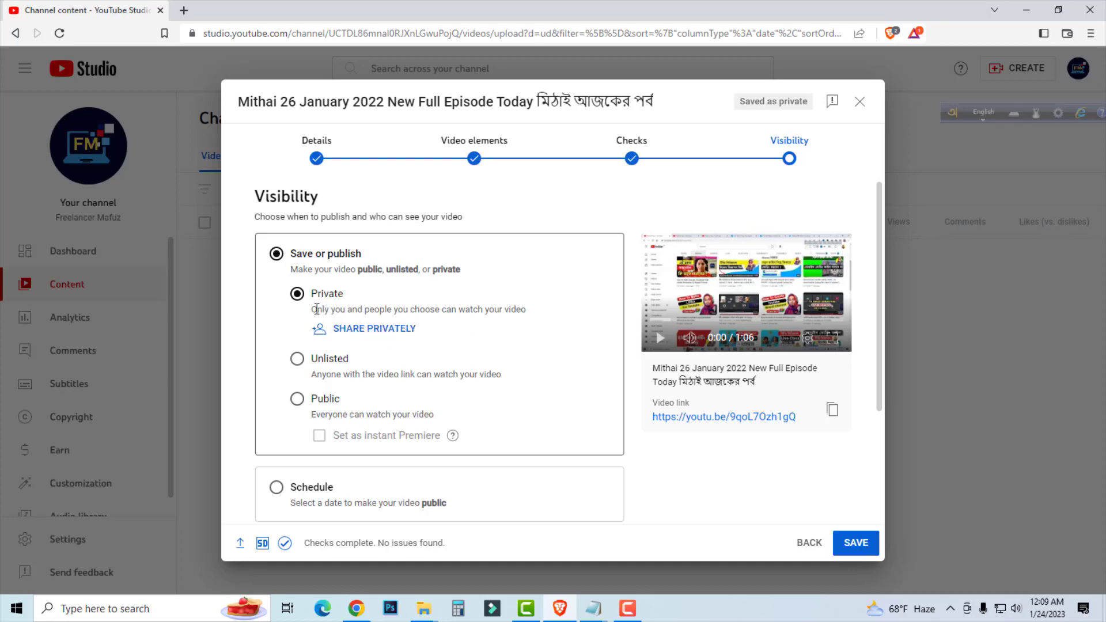
Look over the private sharing option and try Unlisted visibility, copying the video link.
{"action": "left_click", "coordinate": [361, 328]}
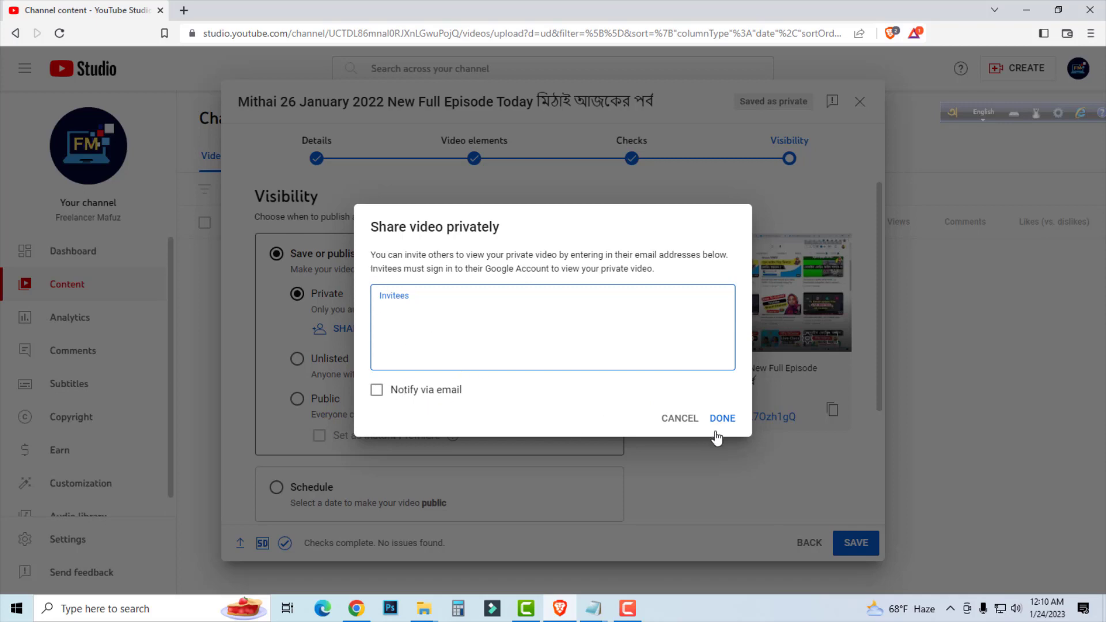
{"action": "left_click", "coordinate": [685, 419]}
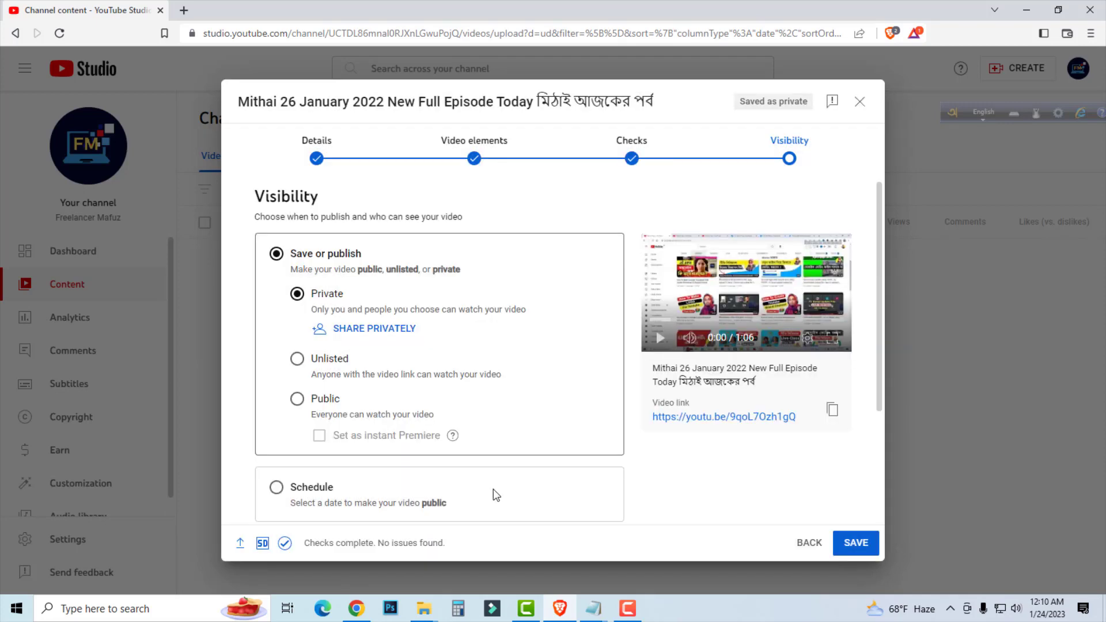
{"action": "left_click", "coordinate": [298, 359]}
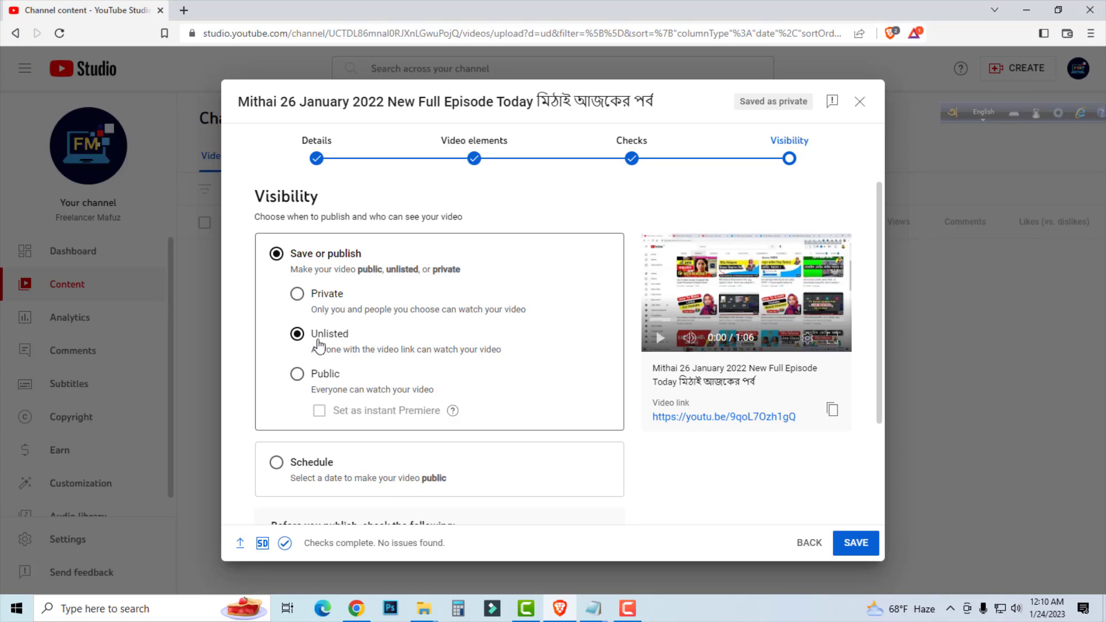
{"action": "left_click", "coordinate": [832, 410]}
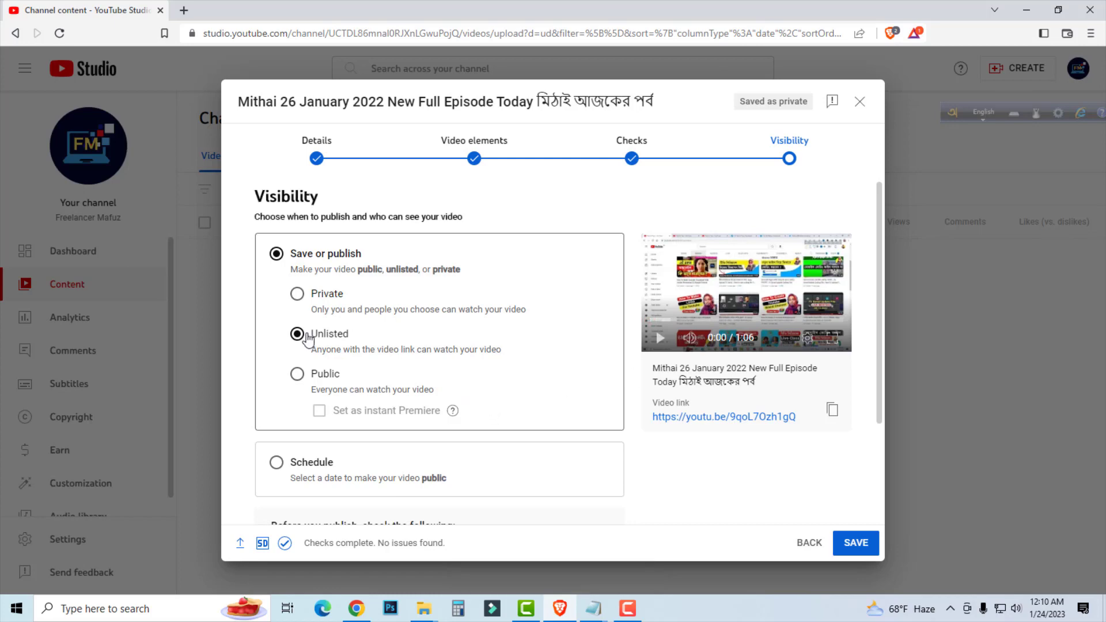
Set the video's visibility to Public, trying the instant Premiere option and leaving it off.
{"action": "left_click", "coordinate": [297, 375]}
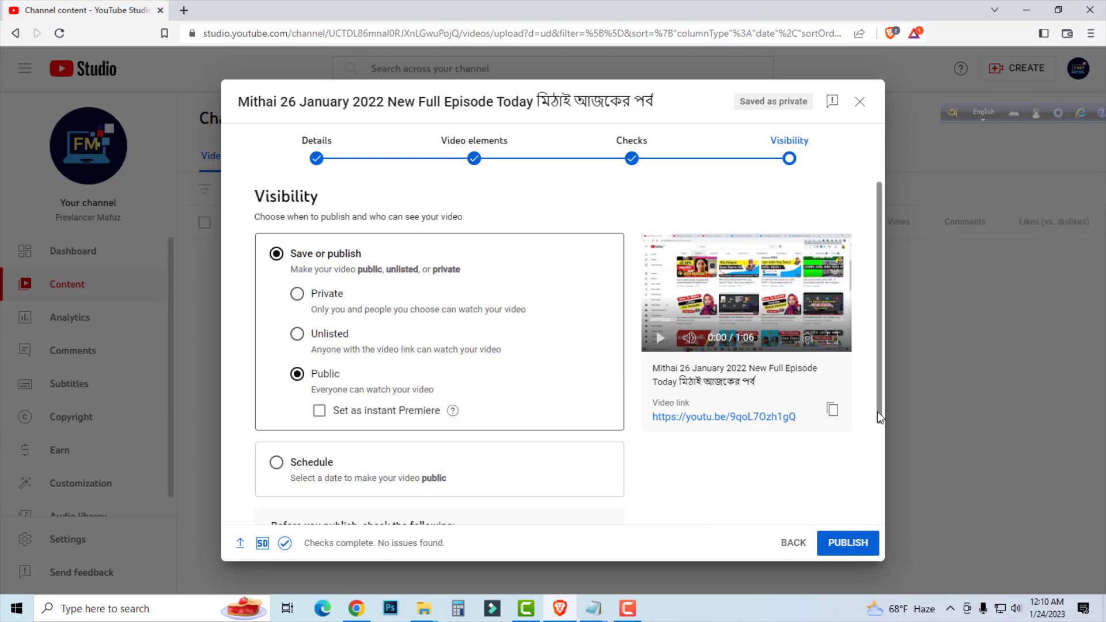
{"action": "left_click_drag", "start_coordinate": [877, 412], "coordinate": [884, 471]}
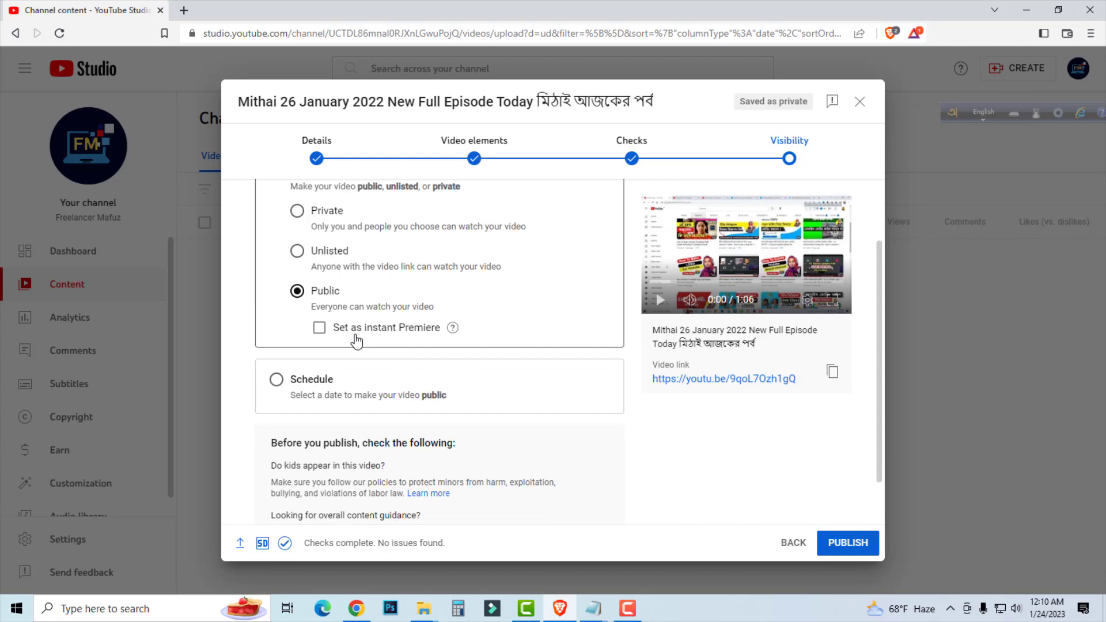
{"action": "left_click", "coordinate": [319, 329]}
{"action": "left_click", "coordinate": [318, 326]}
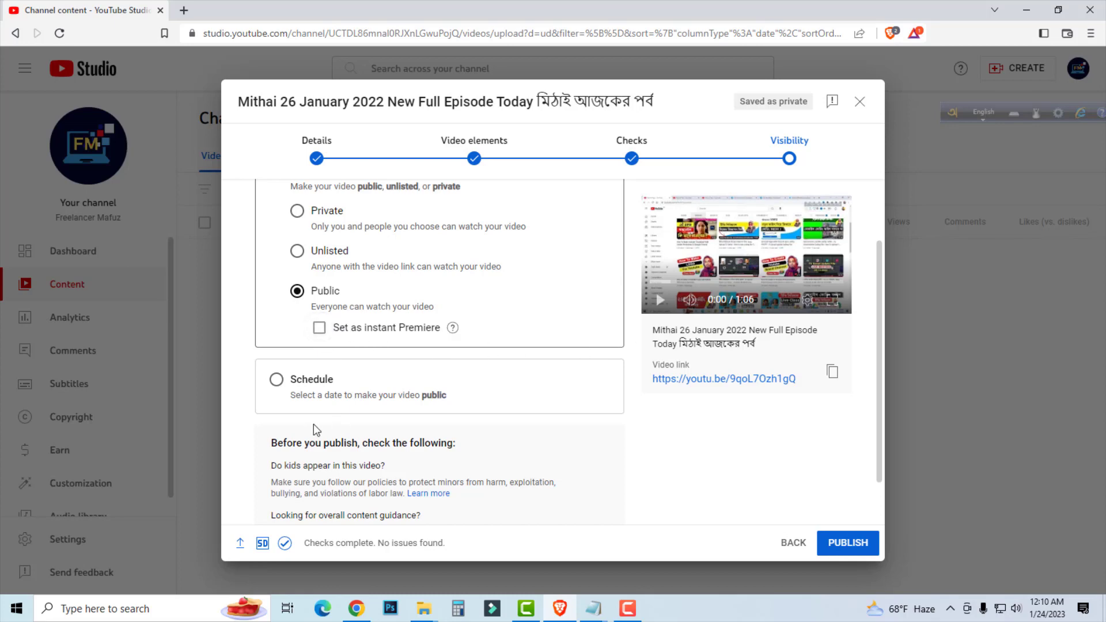
Schedule the video to go public on Jan 25, 2023 at 6:00 PM.
{"action": "left_click", "coordinate": [277, 381]}
{"action": "scroll", "coordinate": [385, 323], "scroll_direction": "up", "scroll_amount": 2}
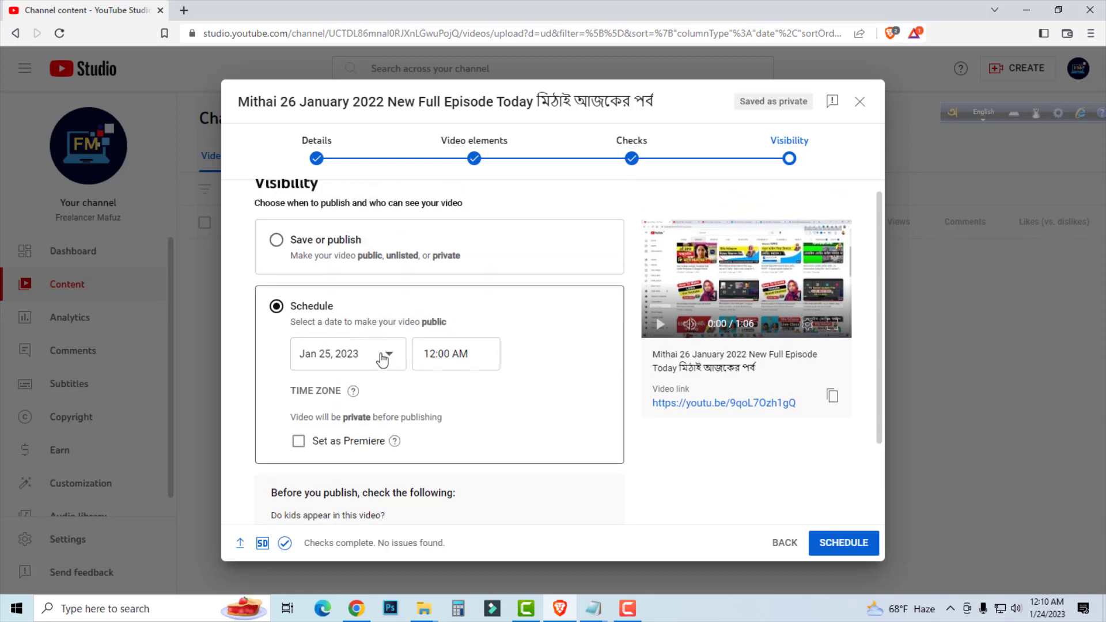
{"action": "left_click", "coordinate": [382, 362]}
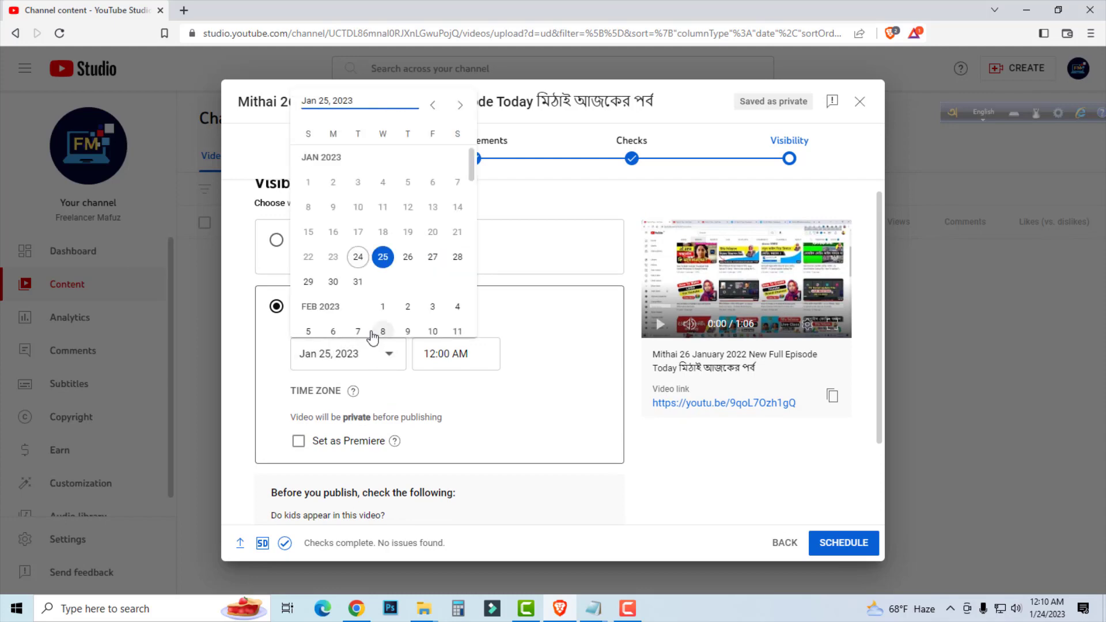
{"action": "left_click", "coordinate": [383, 257]}
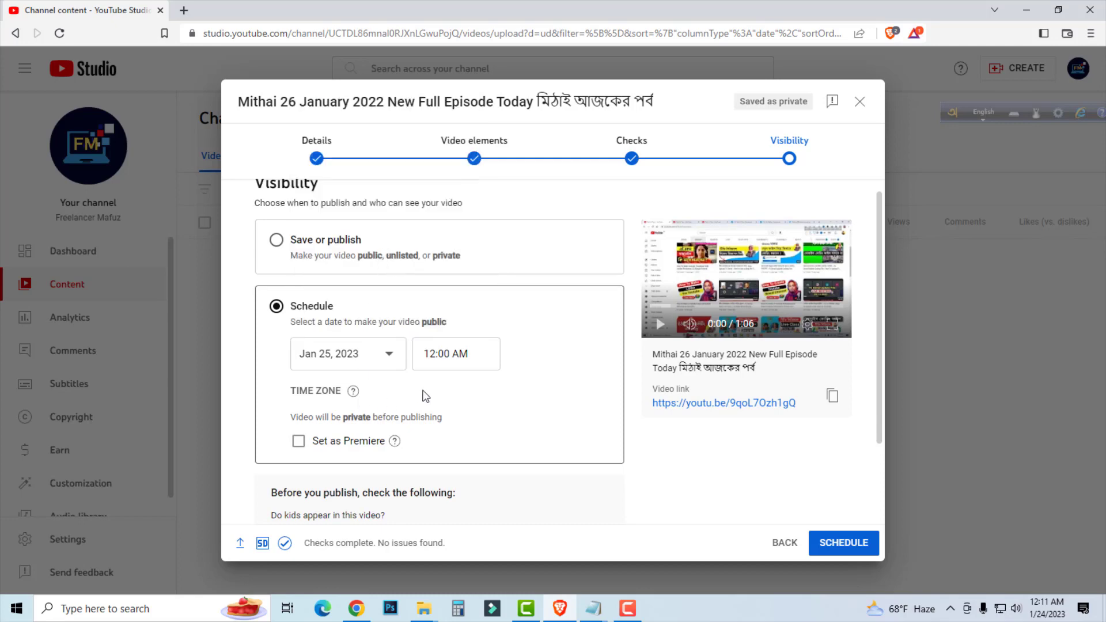
{"action": "left_click", "coordinate": [484, 365]}
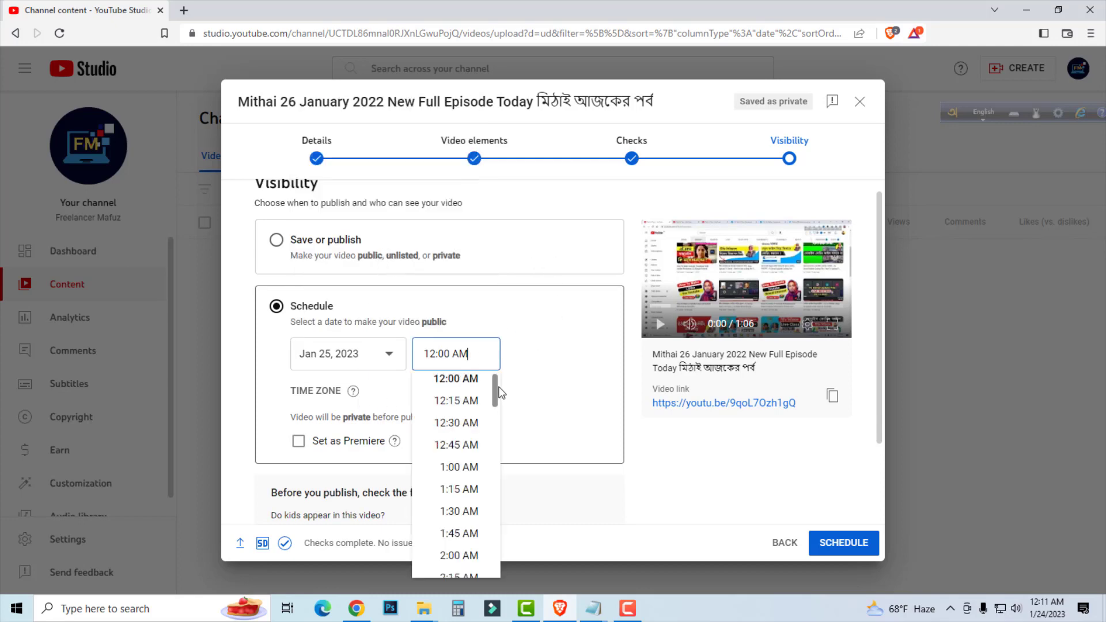
{"action": "left_click_drag", "start_coordinate": [495, 391], "coordinate": [490, 520]}
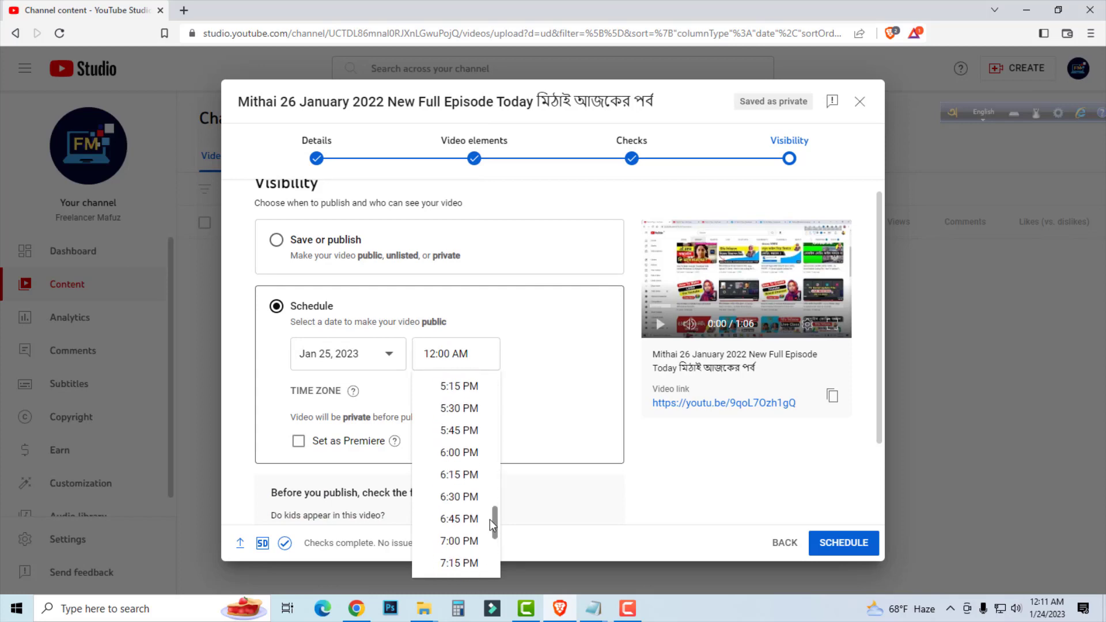
{"action": "left_click", "coordinate": [466, 452]}
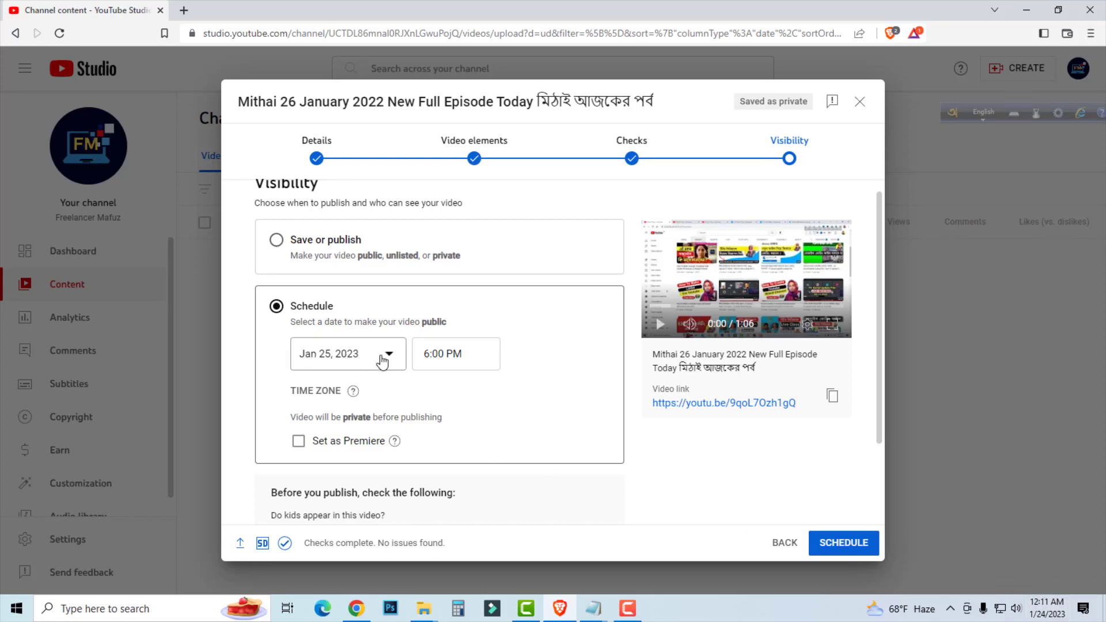
Try setting the scheduled video as a Premiere and preview the Premiere Classic countdown theme, leaving the setup unsaved.
{"action": "scroll", "coordinate": [562, 414], "scroll_direction": "down", "scroll_amount": 2}
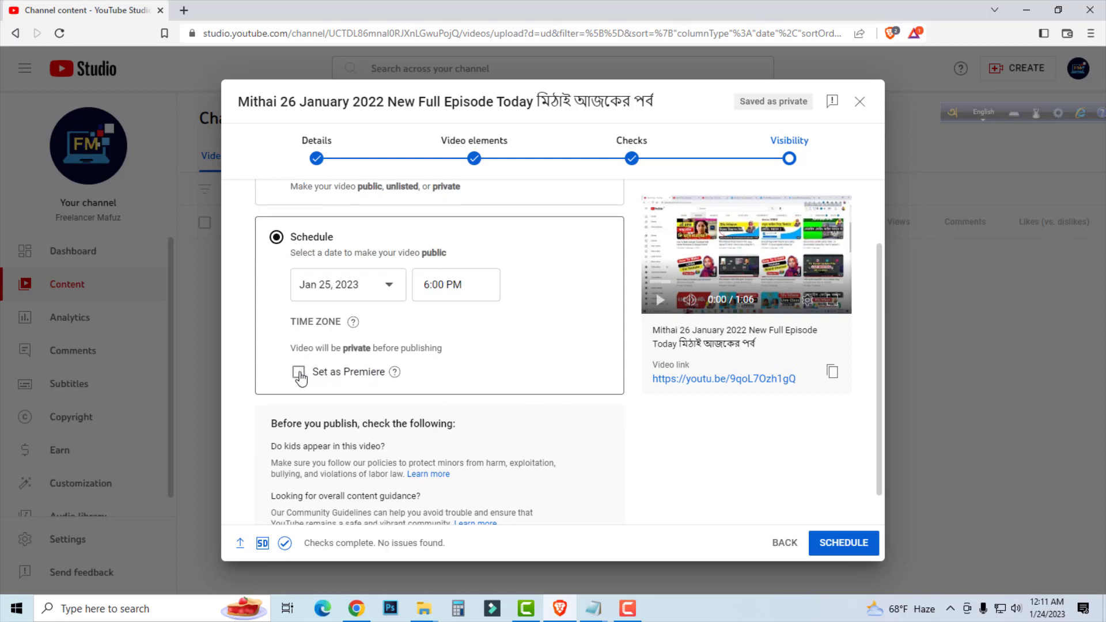
{"action": "left_click", "coordinate": [299, 373]}
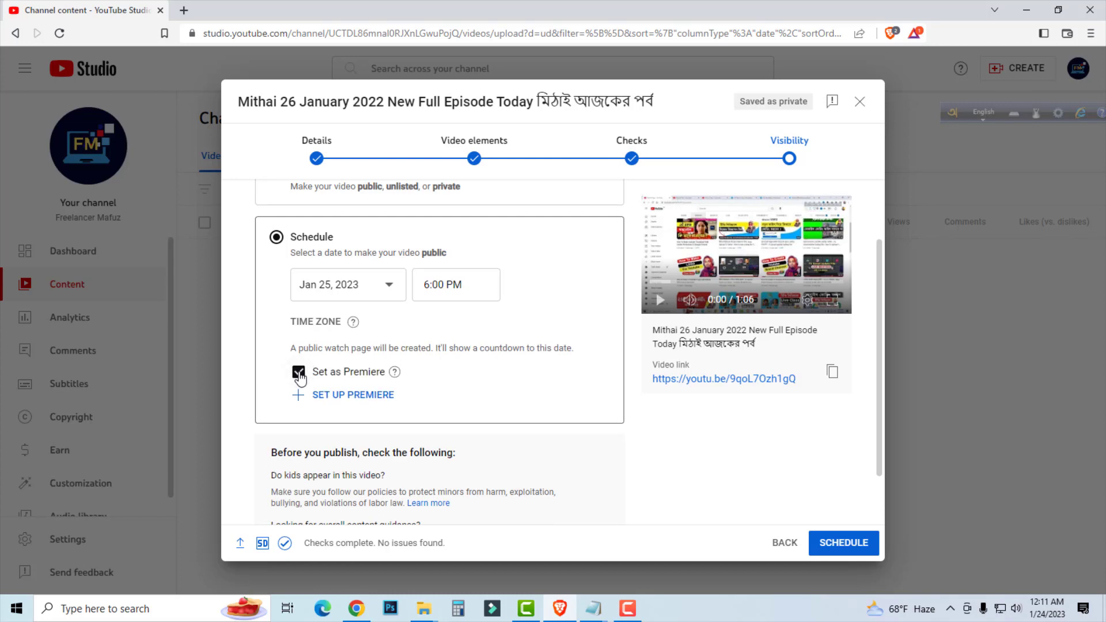
{"action": "left_click", "coordinate": [332, 396]}
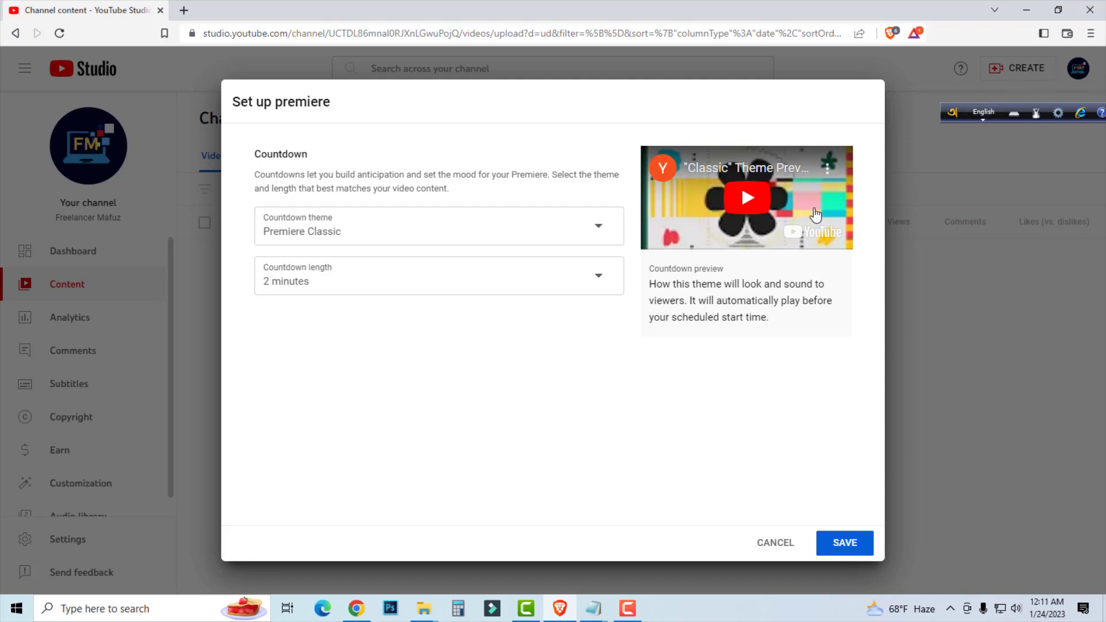
{"action": "left_click", "coordinate": [743, 206]}
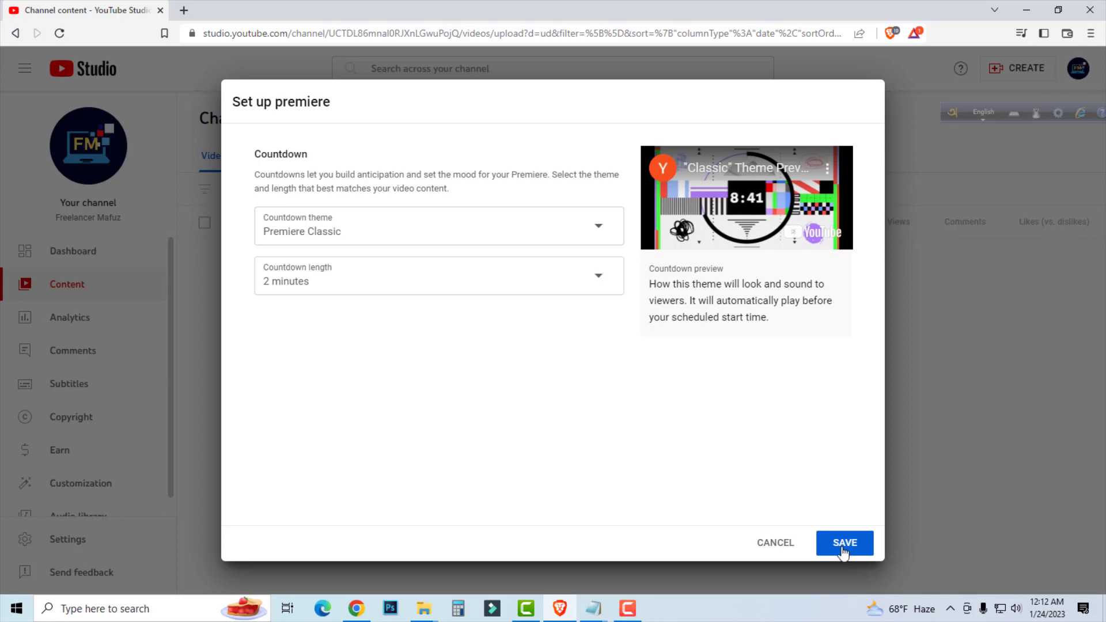
{"action": "left_click", "coordinate": [774, 544]}
{"action": "left_click", "coordinate": [298, 371]}
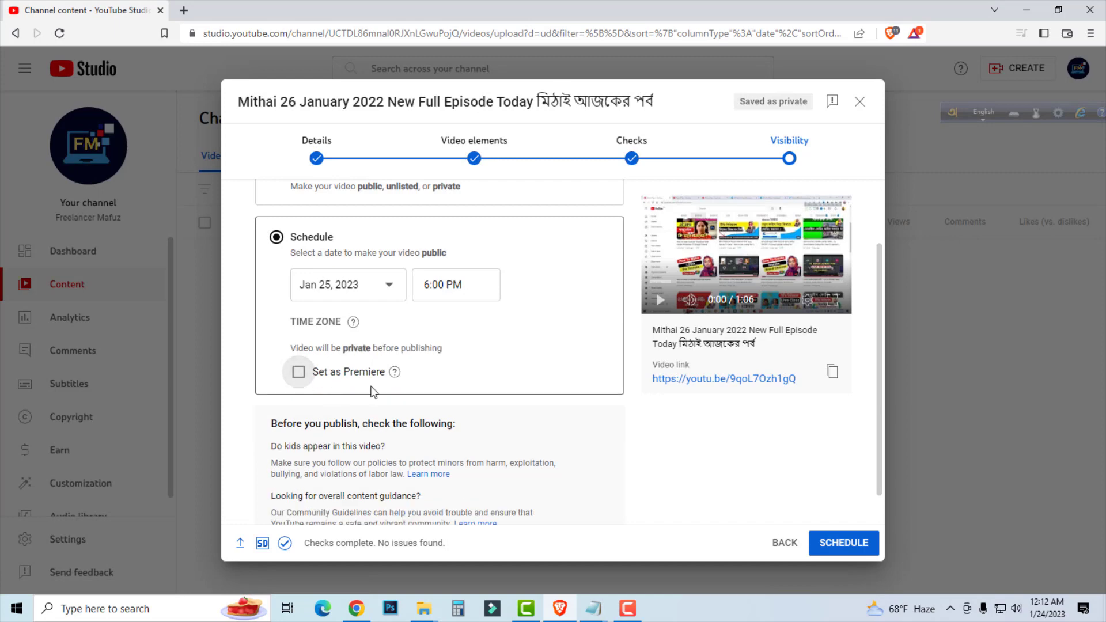
Switch from scheduling back to Save or publish with Public visibility and publish the video.
{"action": "scroll", "coordinate": [401, 332], "scroll_direction": "down", "scroll_amount": 1}
{"action": "scroll", "coordinate": [397, 369], "scroll_direction": "up", "scroll_amount": 2}
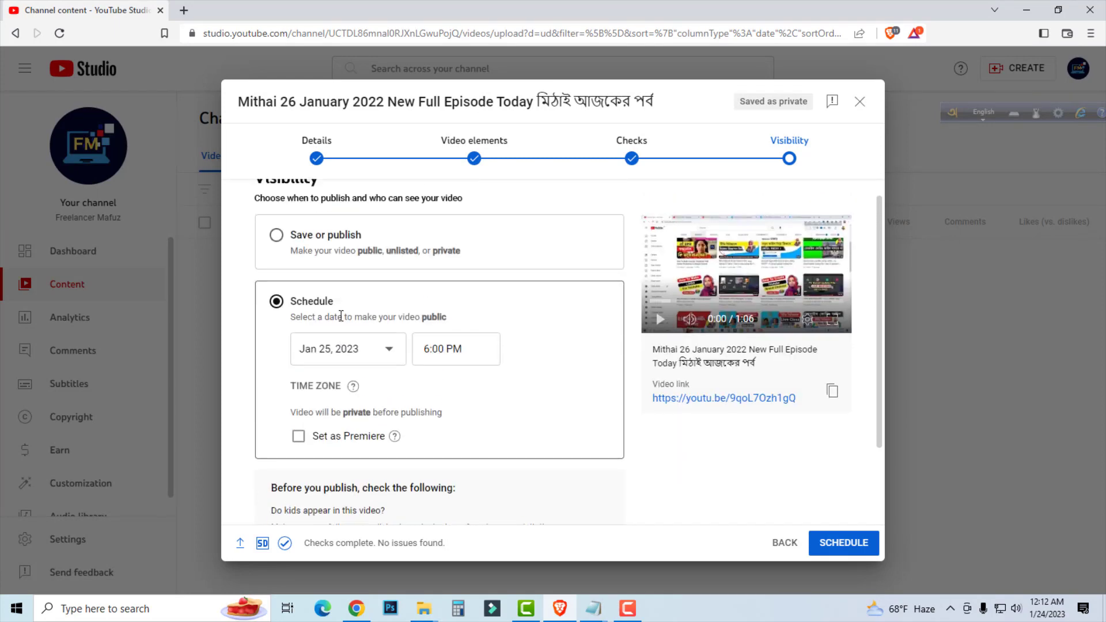
{"action": "left_click", "coordinate": [277, 255]}
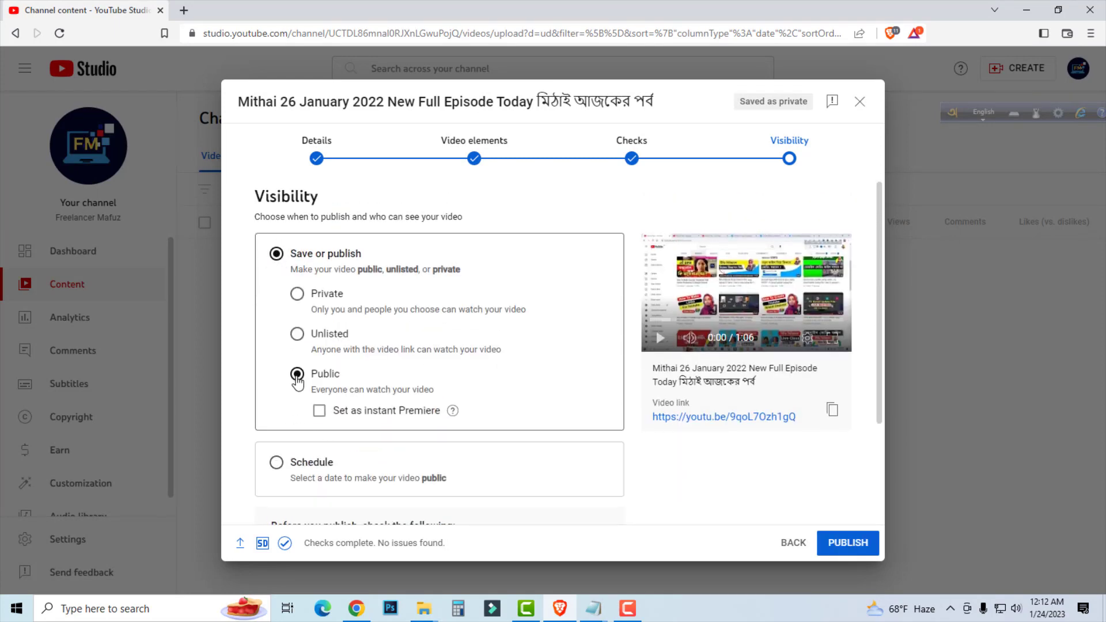
{"action": "scroll", "coordinate": [762, 470], "scroll_direction": "down", "scroll_amount": 2}
{"action": "left_click", "coordinate": [840, 548]}
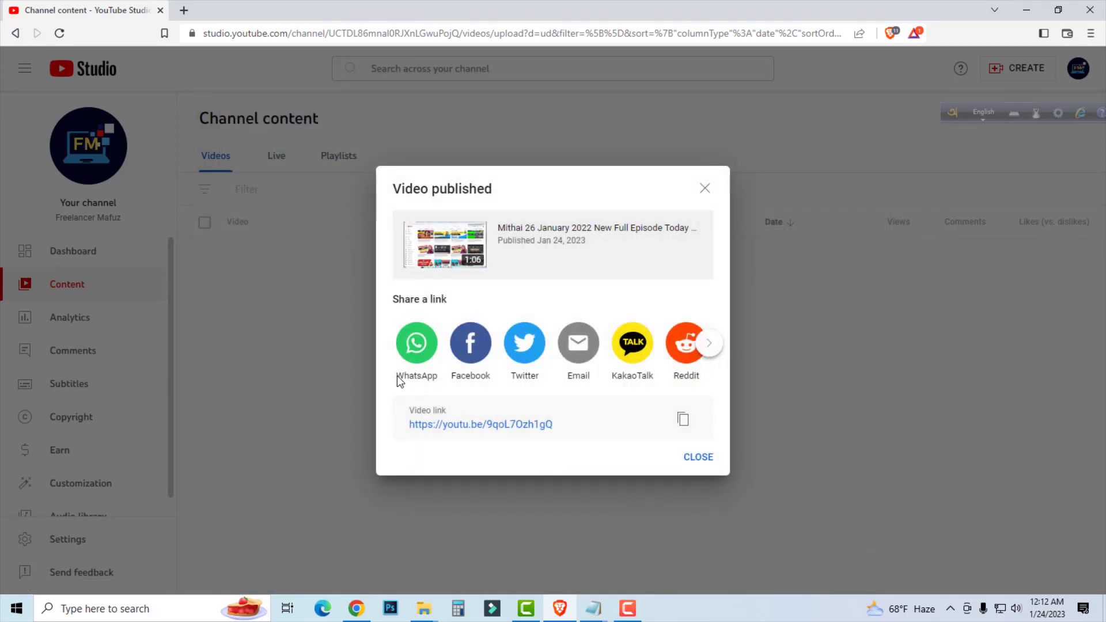
Copy the published video's link and open the Mithai episode's details page from the channel content.
{"action": "left_click", "coordinate": [683, 419]}
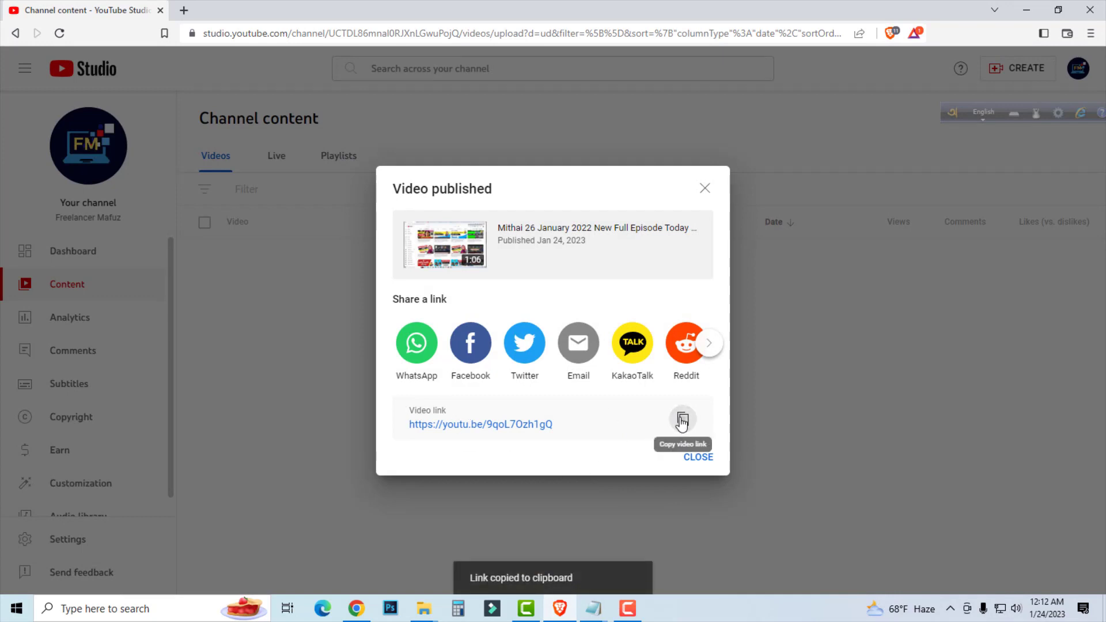
{"action": "left_click", "coordinate": [699, 457]}
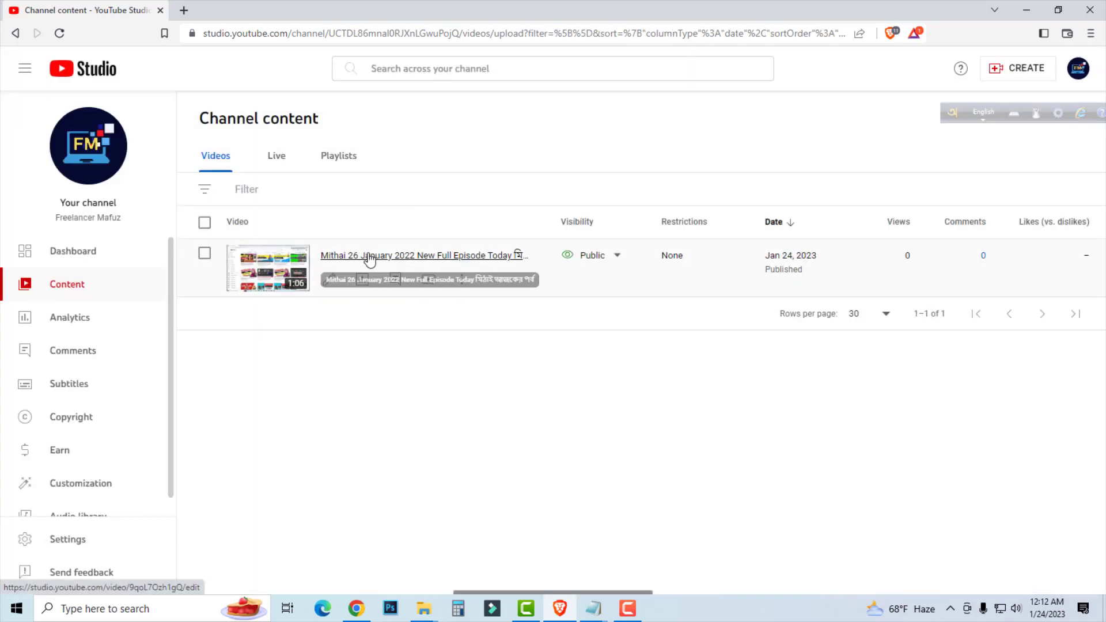
{"action": "left_click", "coordinate": [427, 256]}
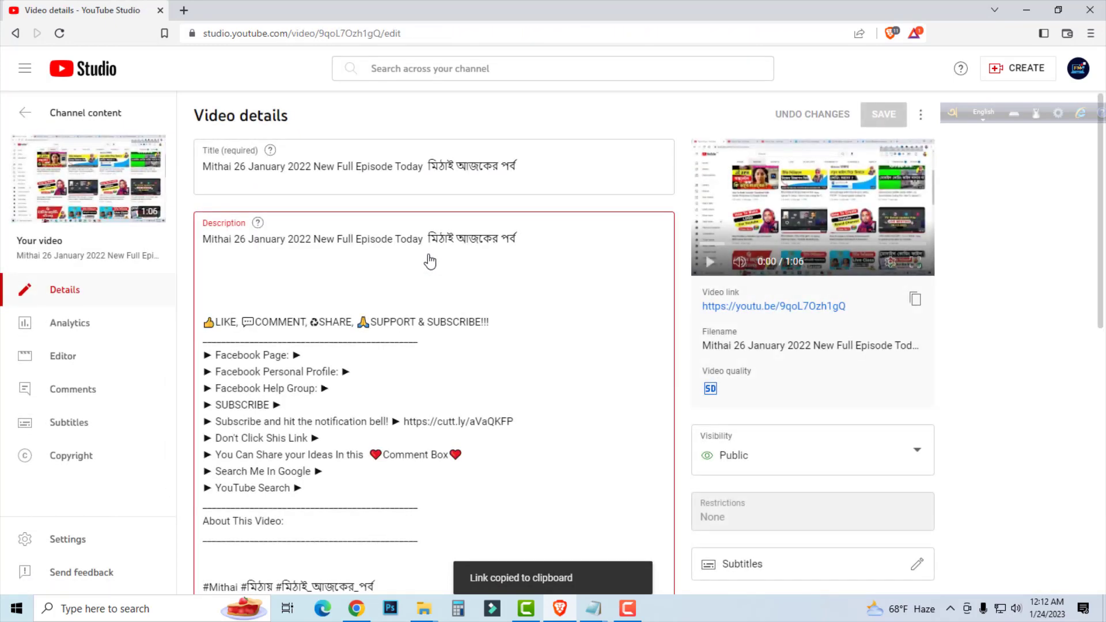